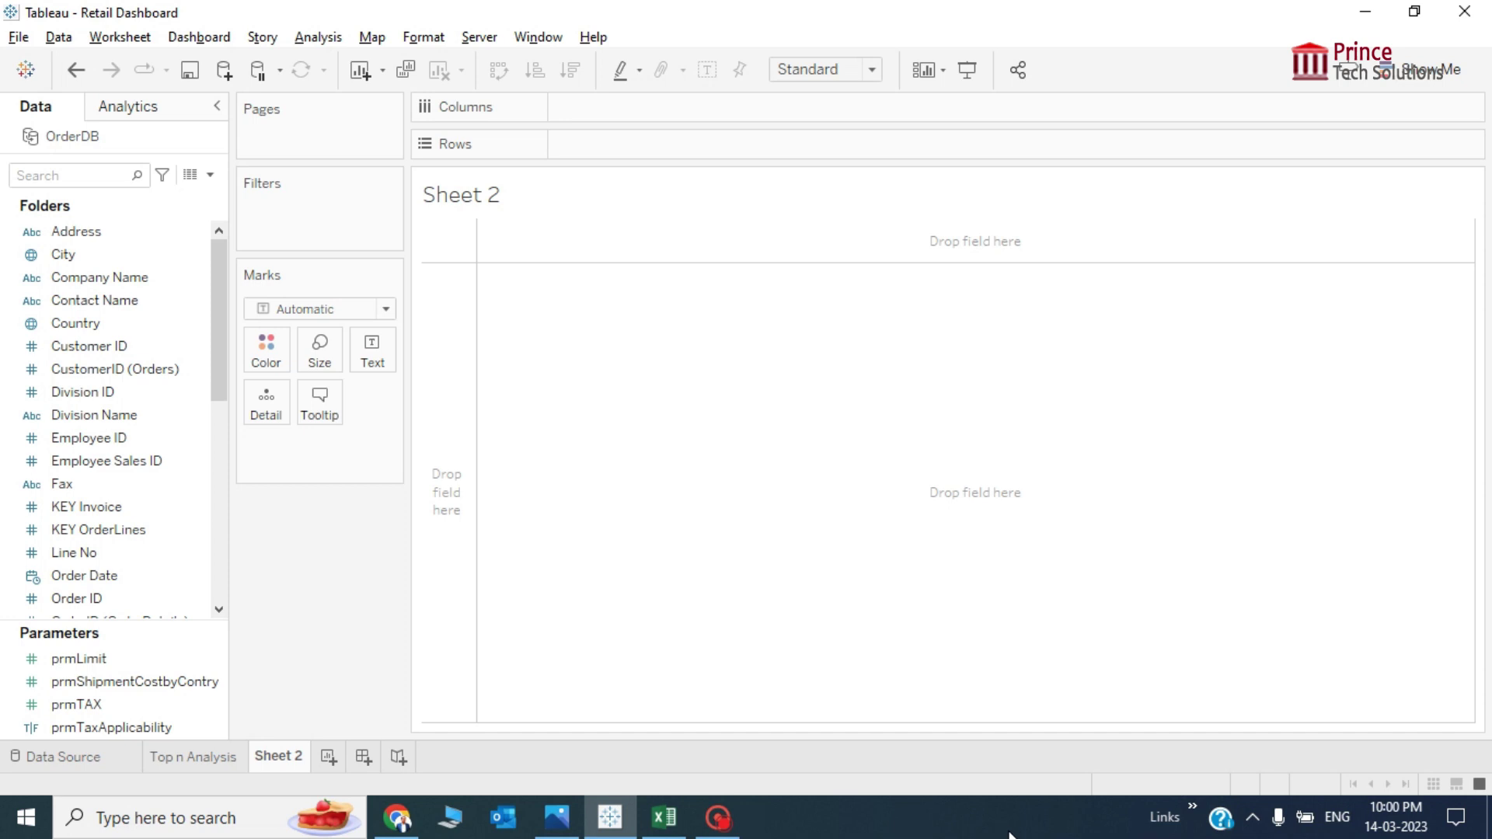
Switch to Excel and examine the Date, Stock and StockPrice columns of the stock price table
click(664, 817)
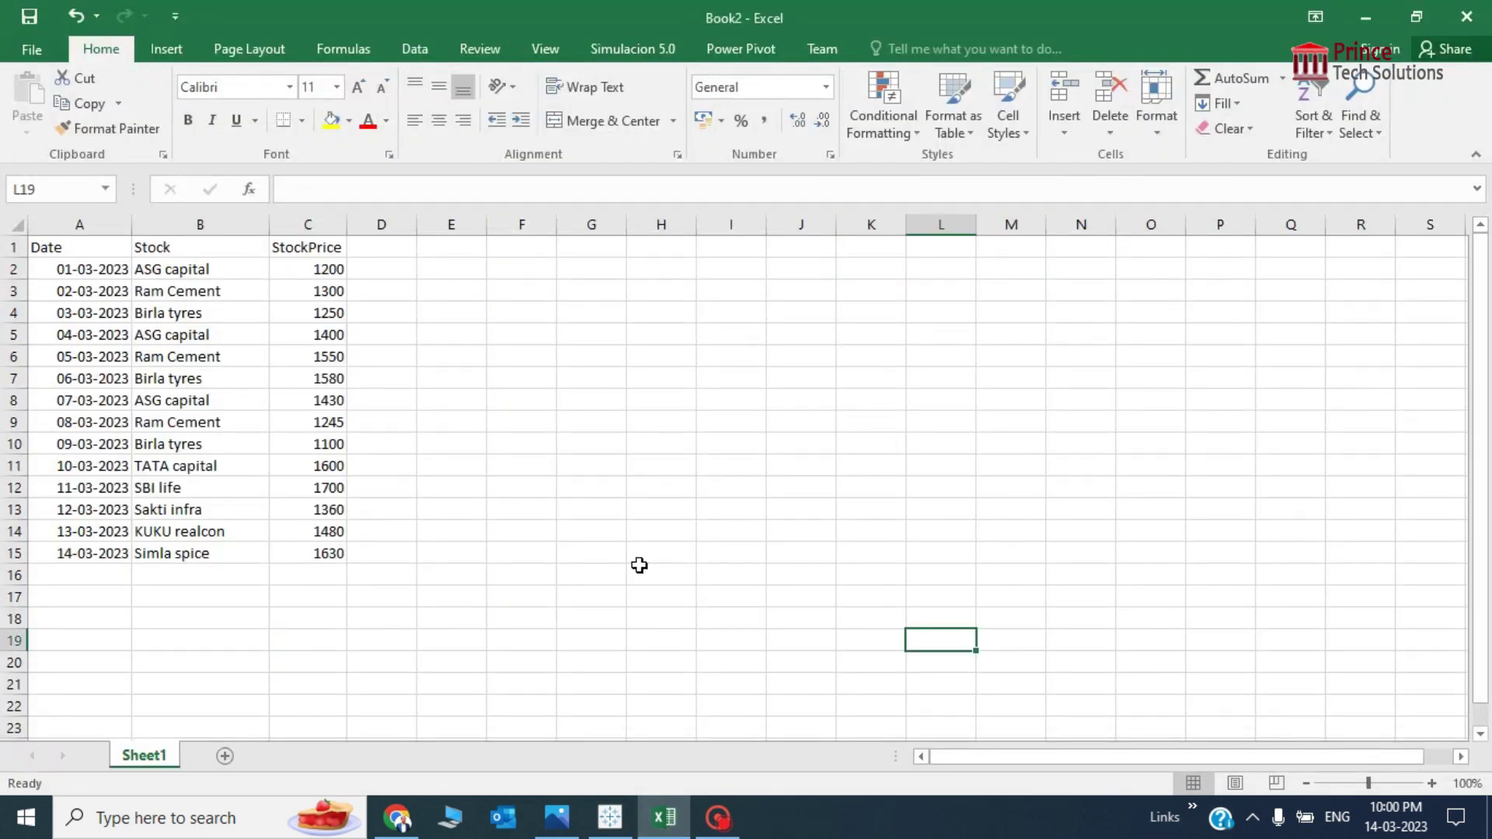
click(86, 223)
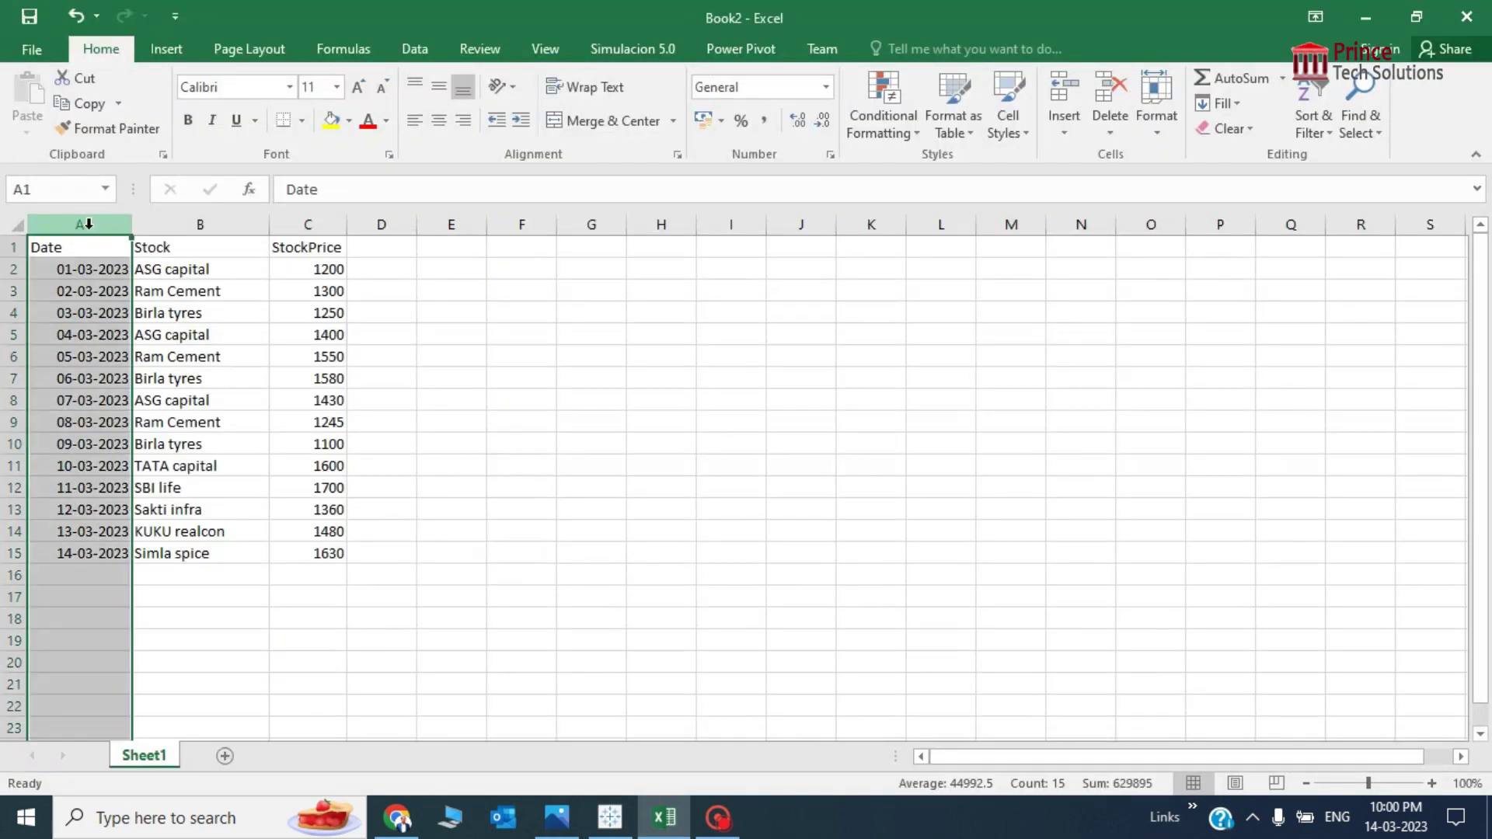
click(203, 220)
click(309, 246)
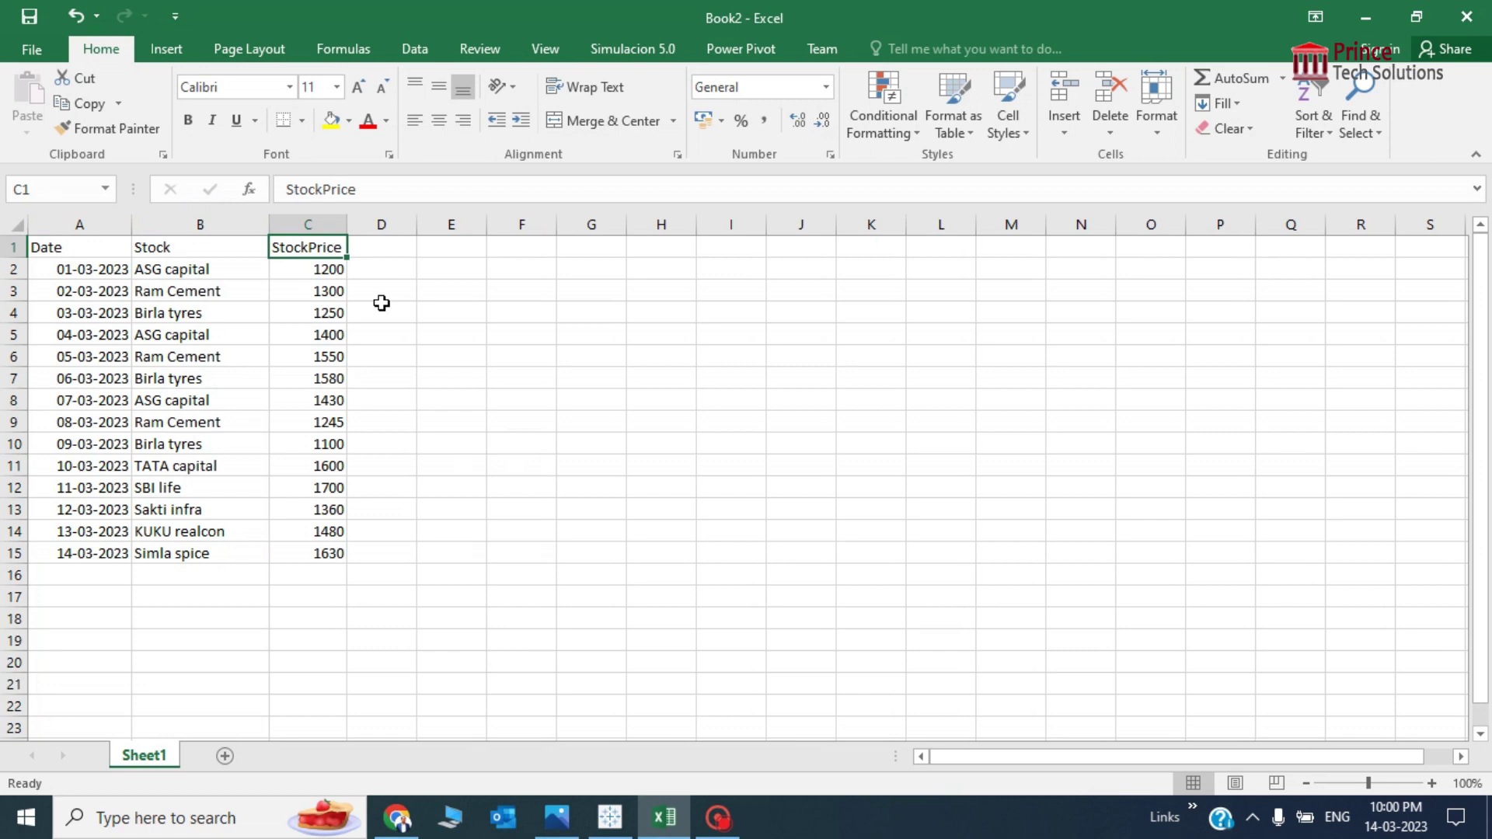
click(326, 272)
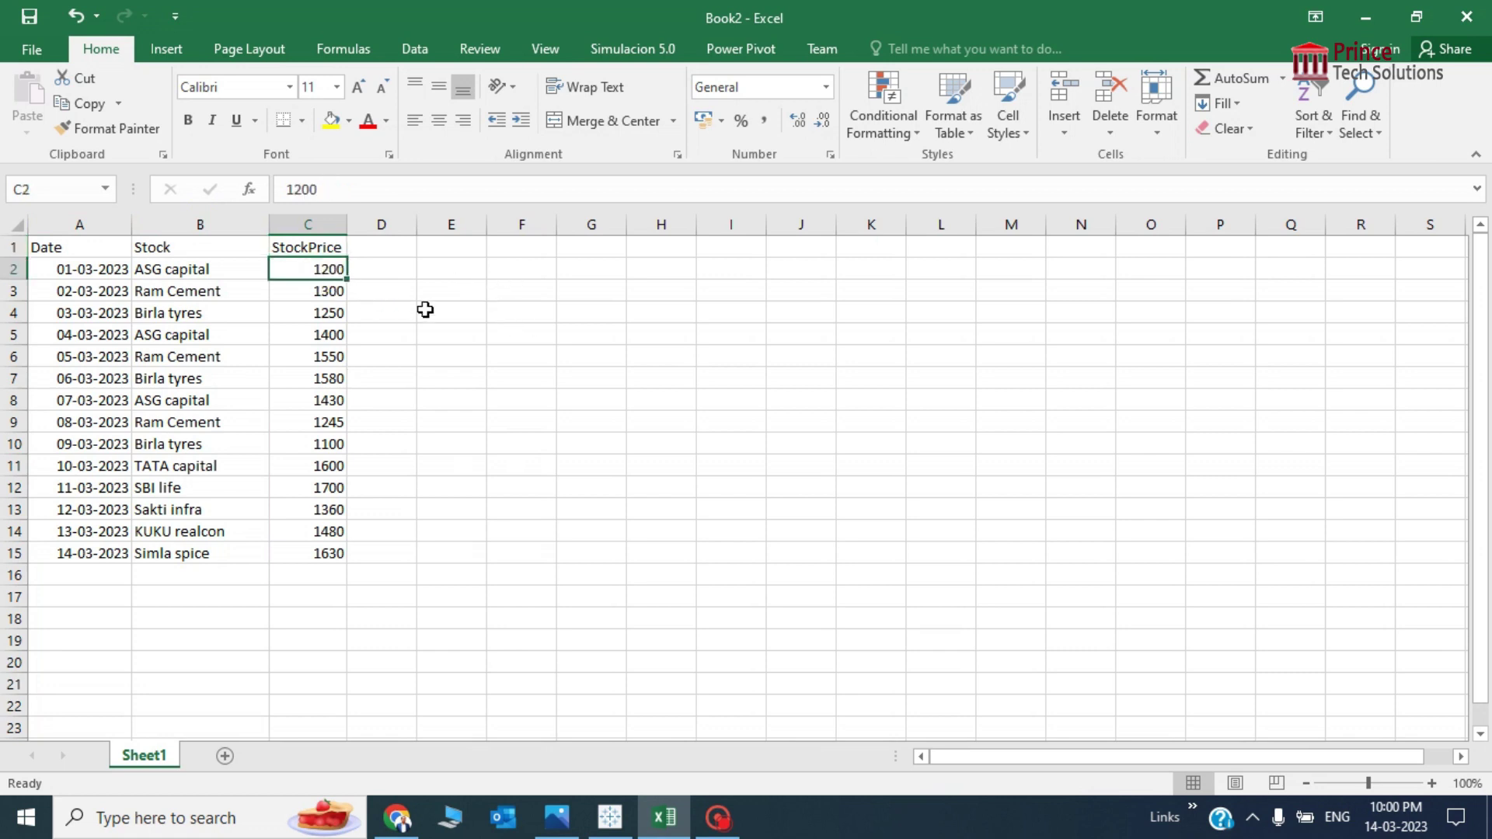
click(310, 291)
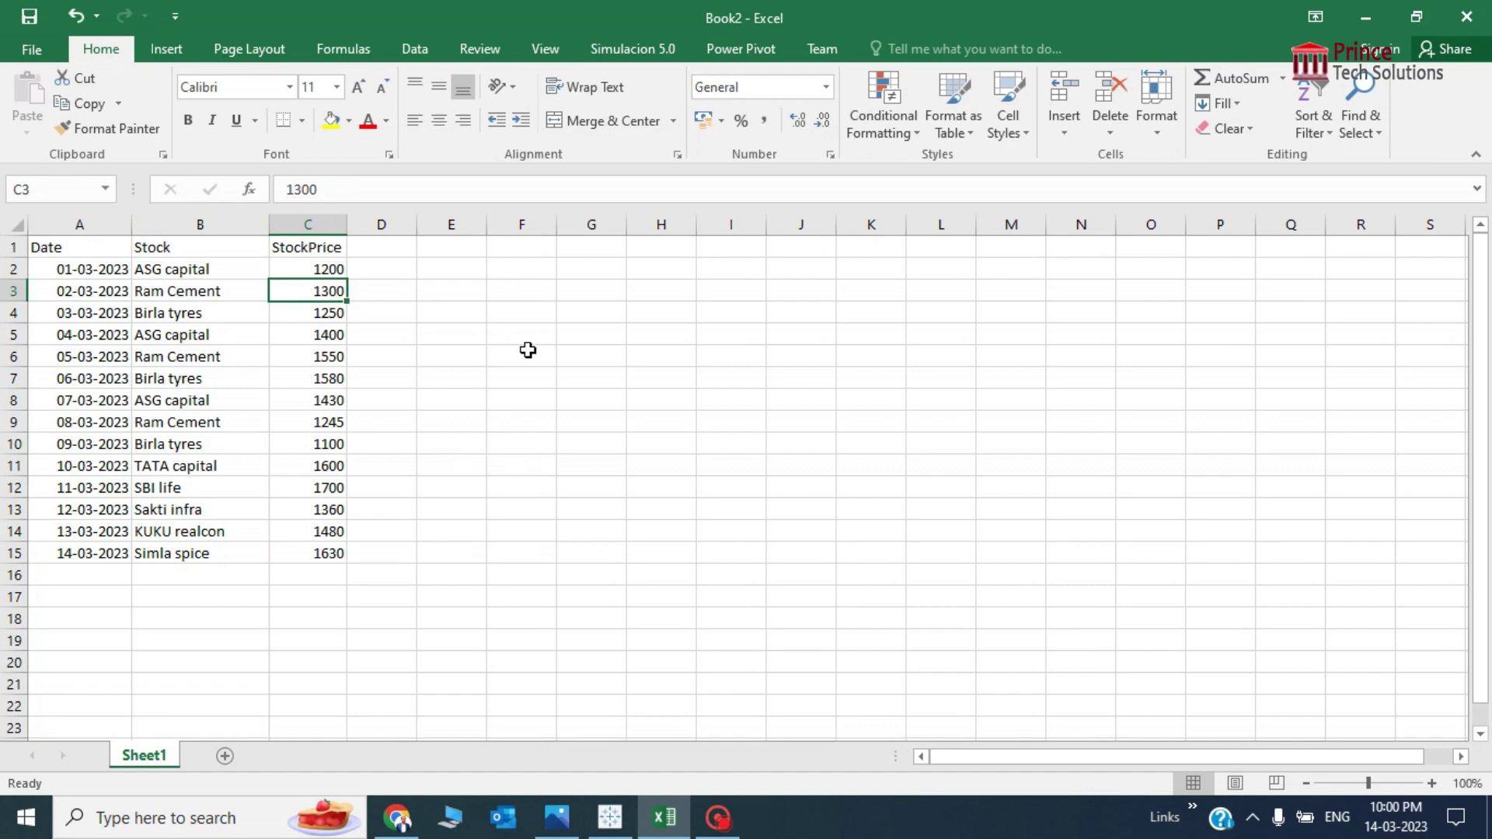
click(325, 313)
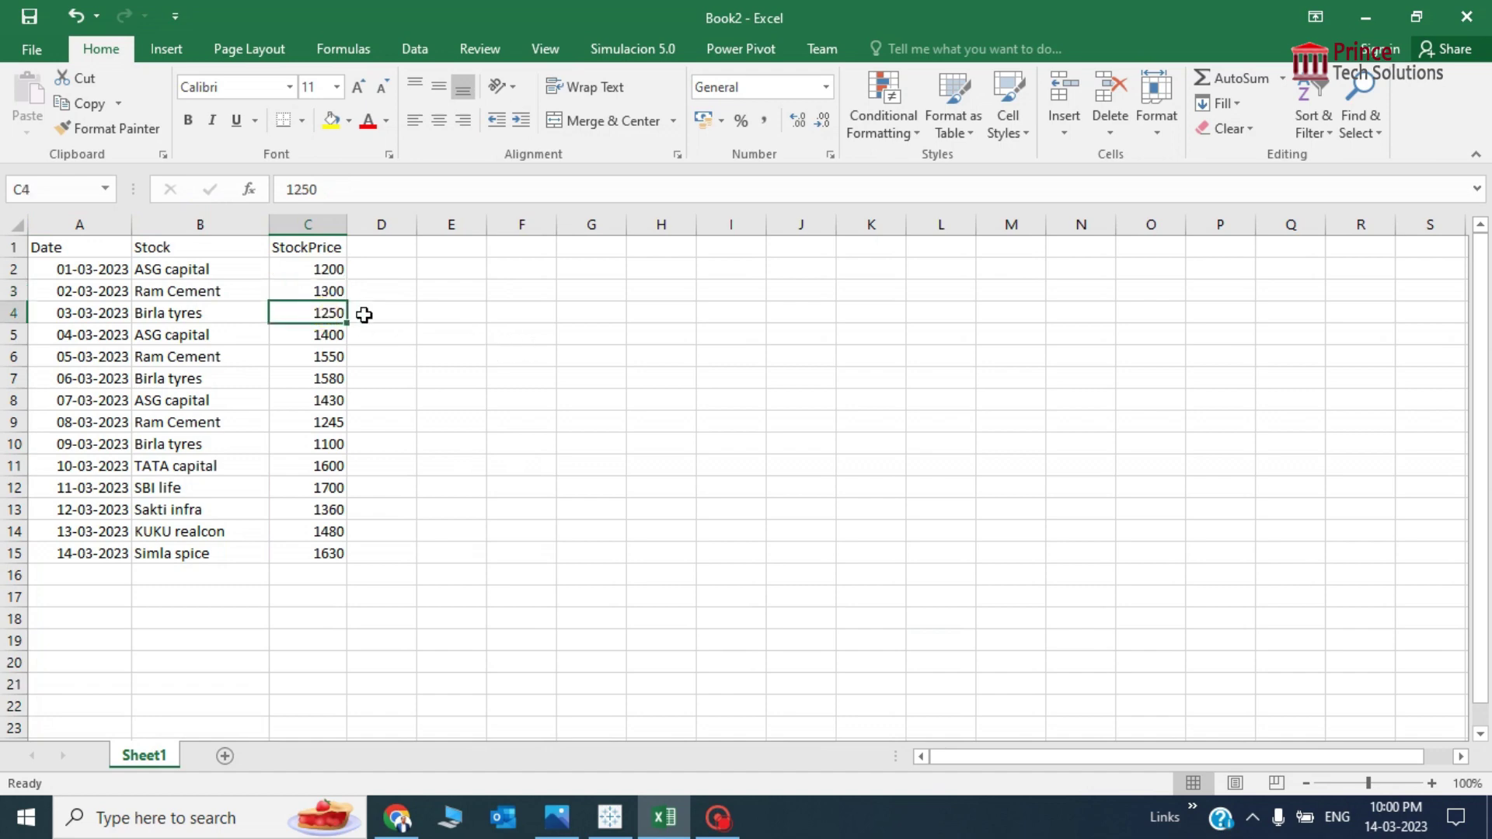
click(333, 335)
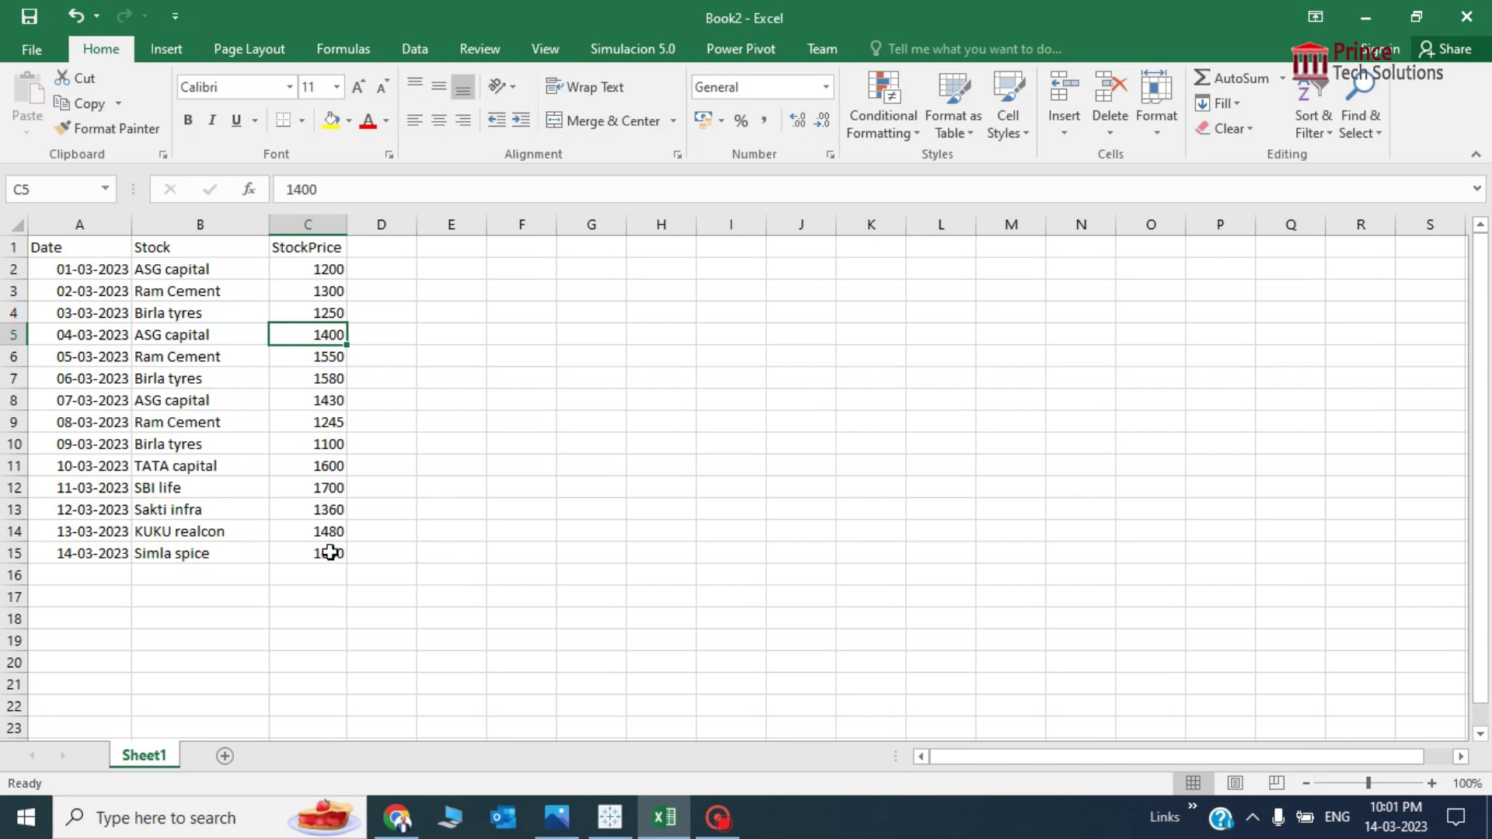
Copy the stock table in A1:C15 and paste it into the empty Tableau Sheet 2 as a new data source
drag(330, 553, 46, 247)
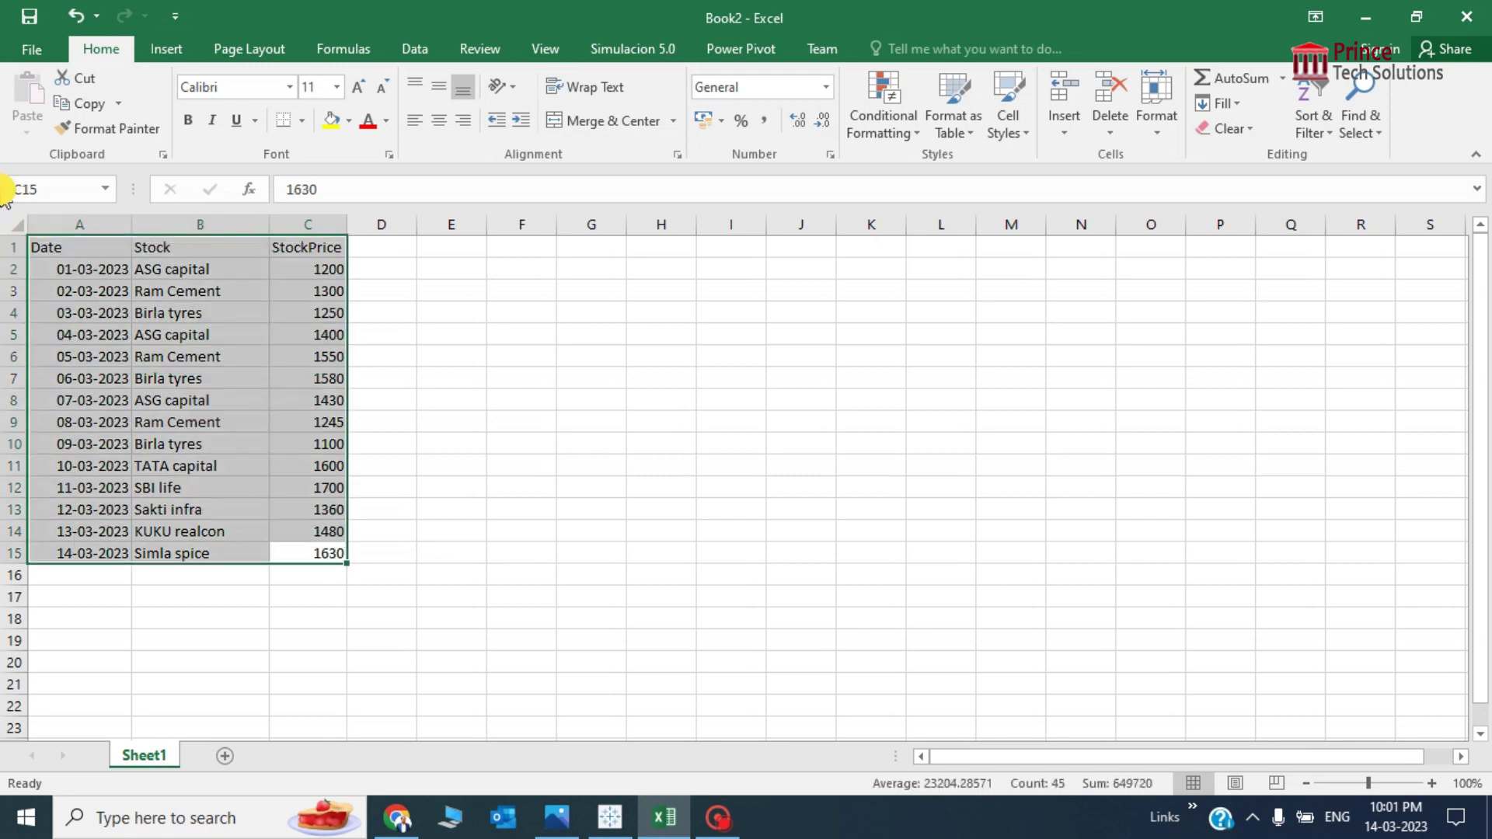
key(ctrl+c)
click(610, 820)
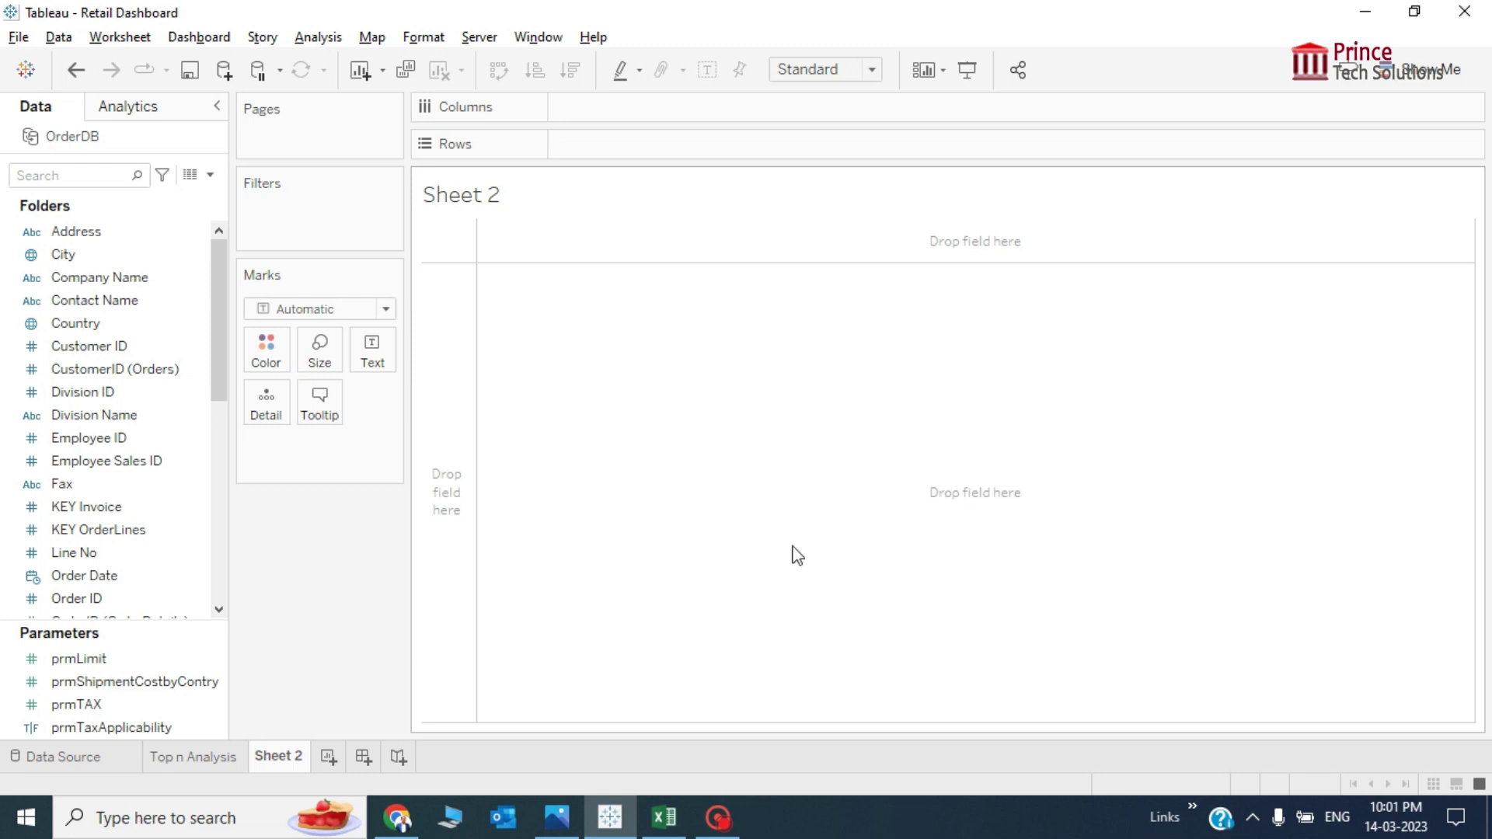
click(778, 459)
click(785, 512)
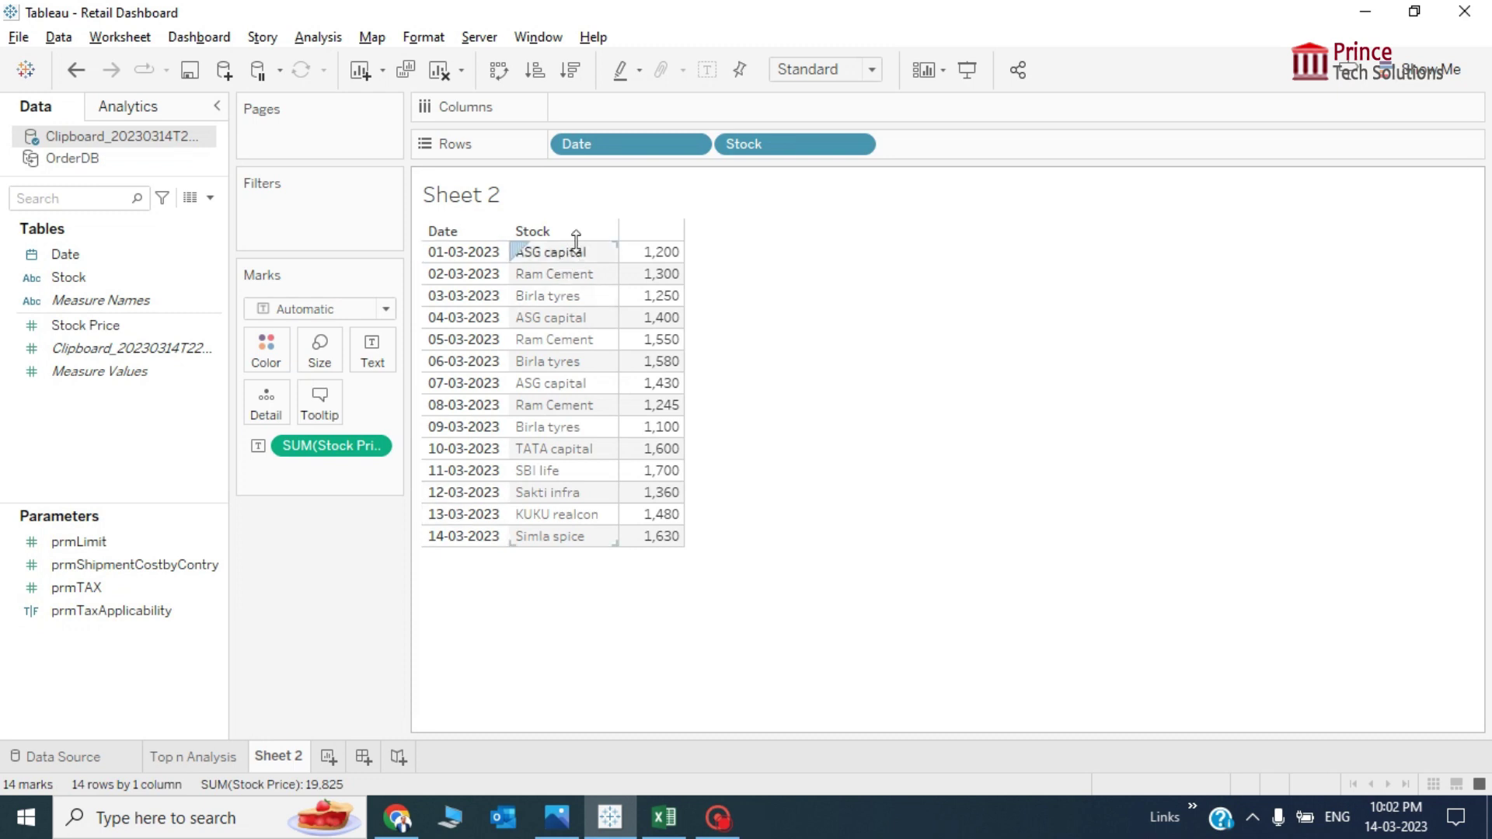
Convert the view to a text table with Show Me and move the Date field to Rows ahead of Stock
mouse_move(657, 296)
click(1411, 77)
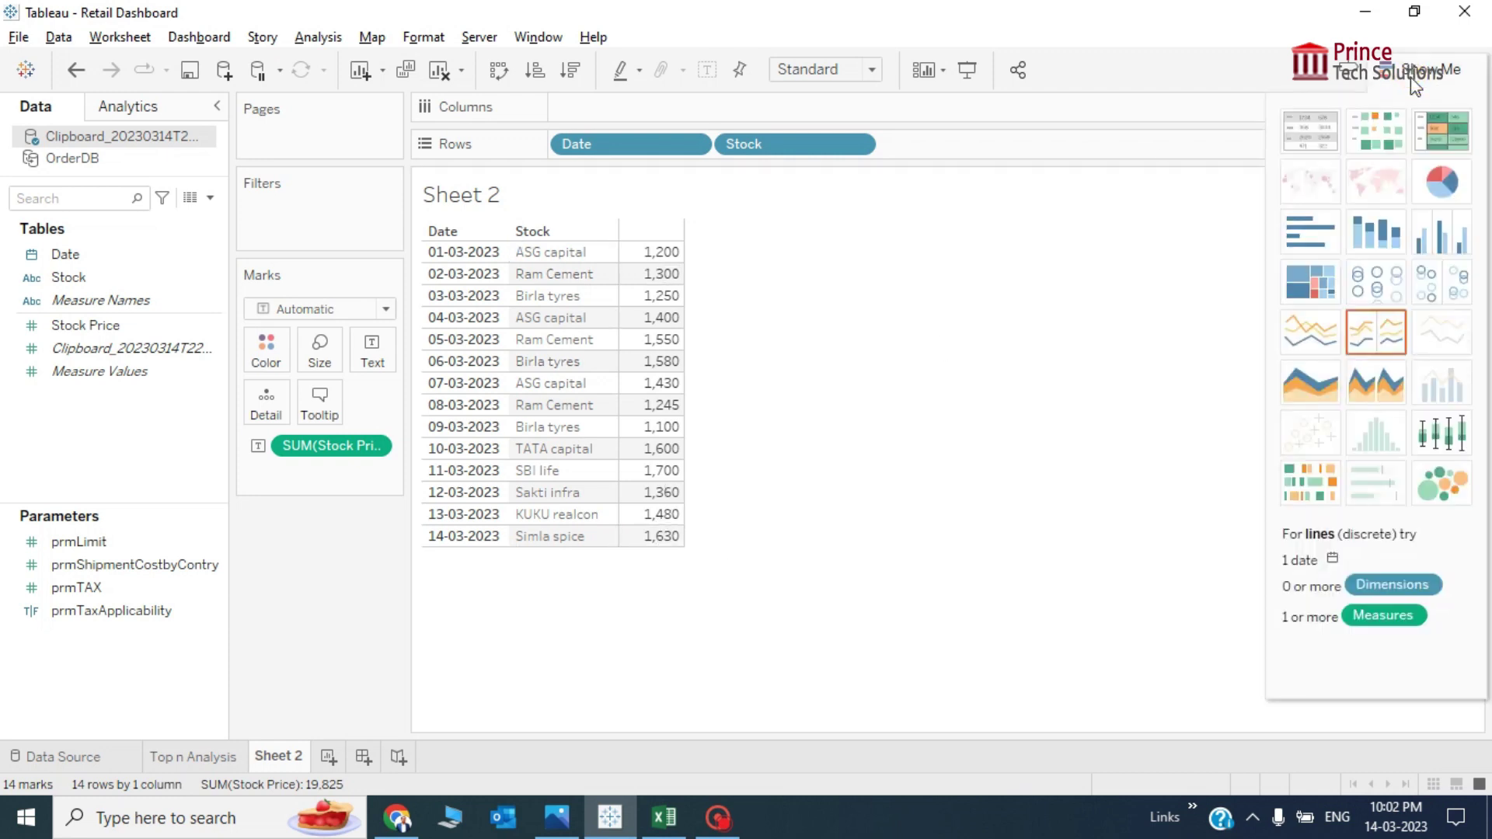
click(1300, 131)
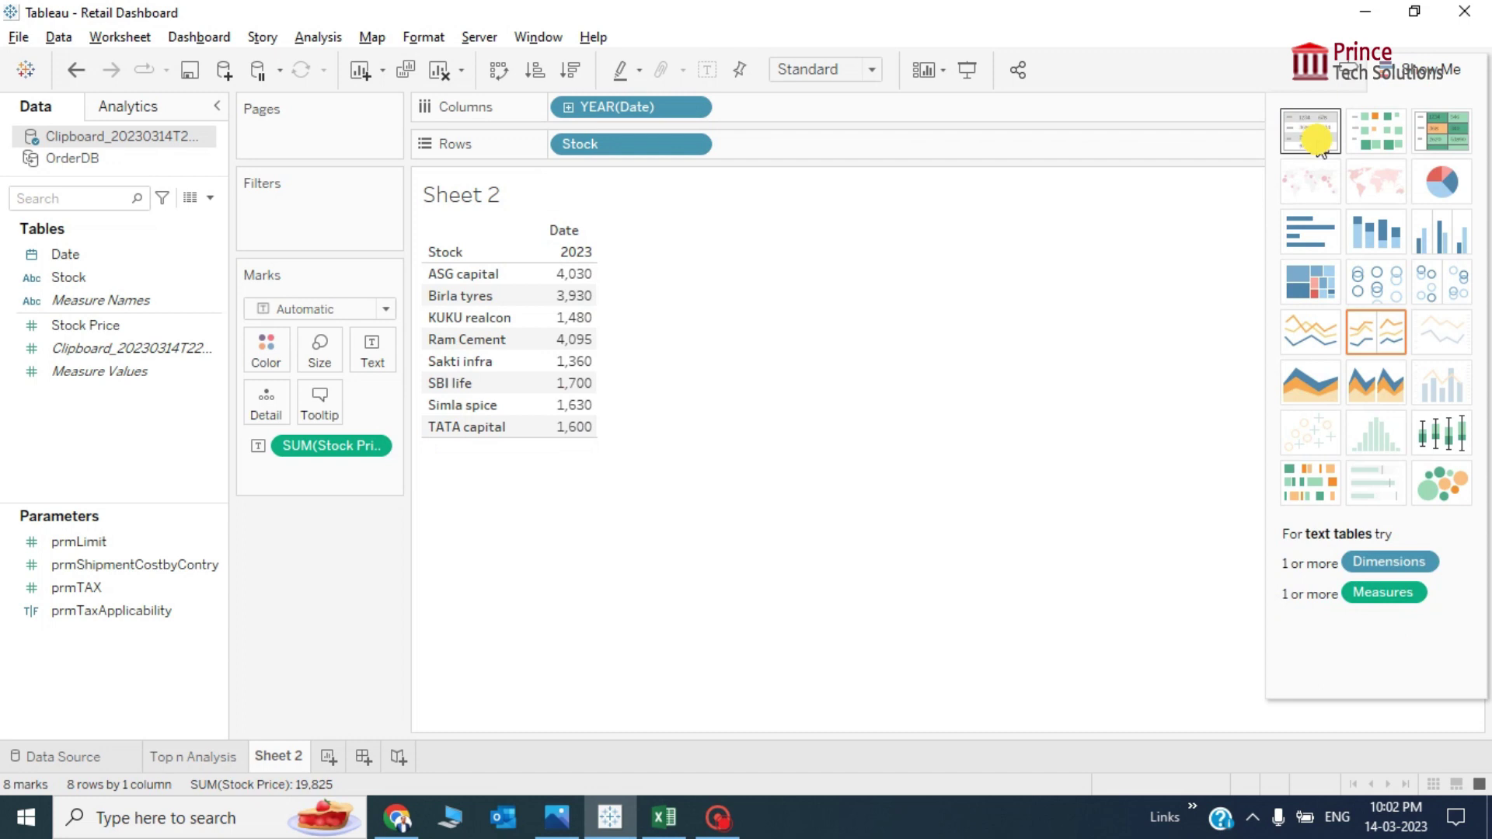
drag(624, 106, 551, 143)
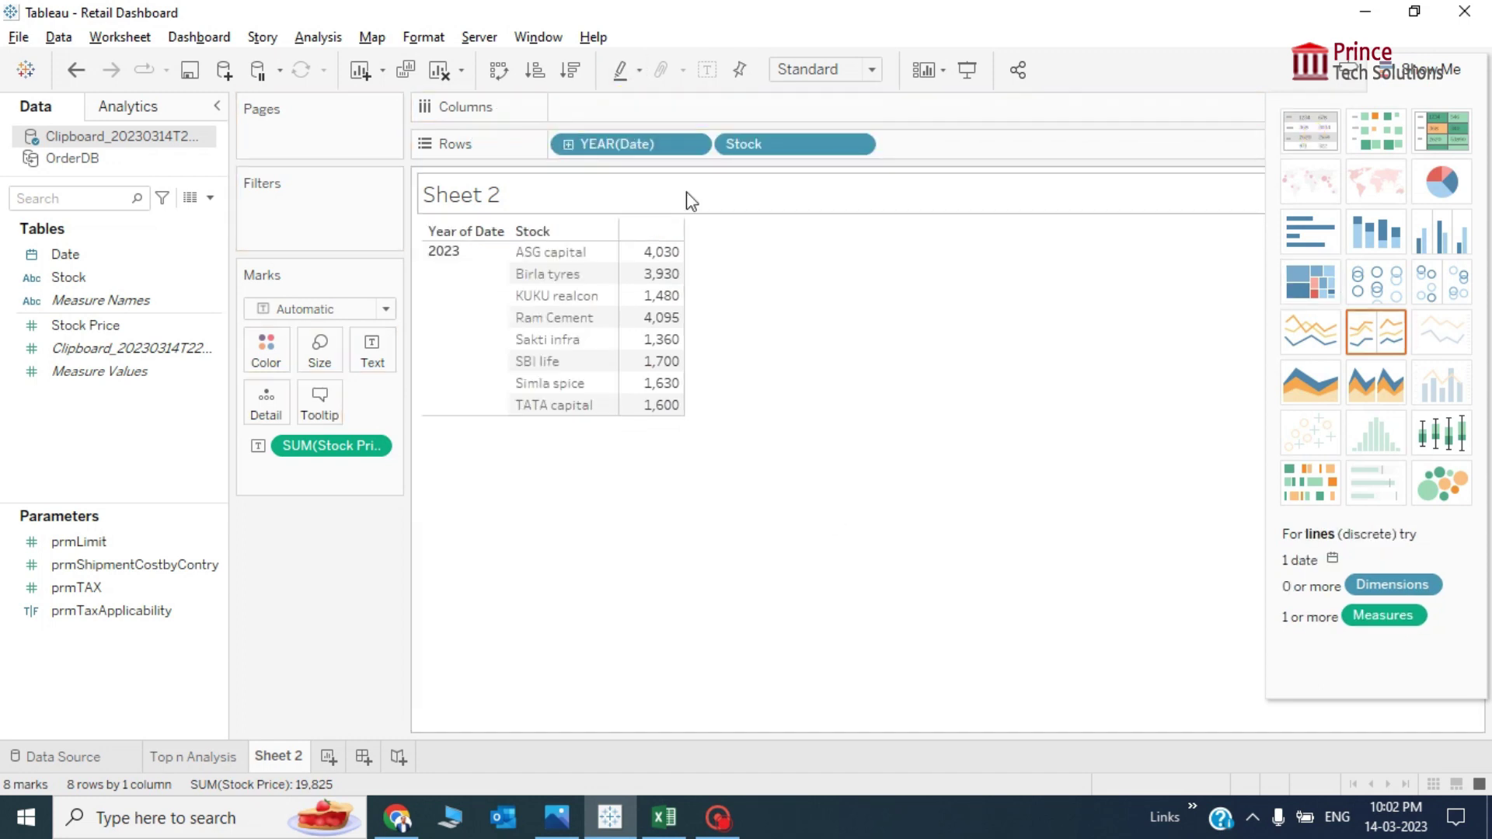
Change the Date field in Rows from year to exact date
click(695, 146)
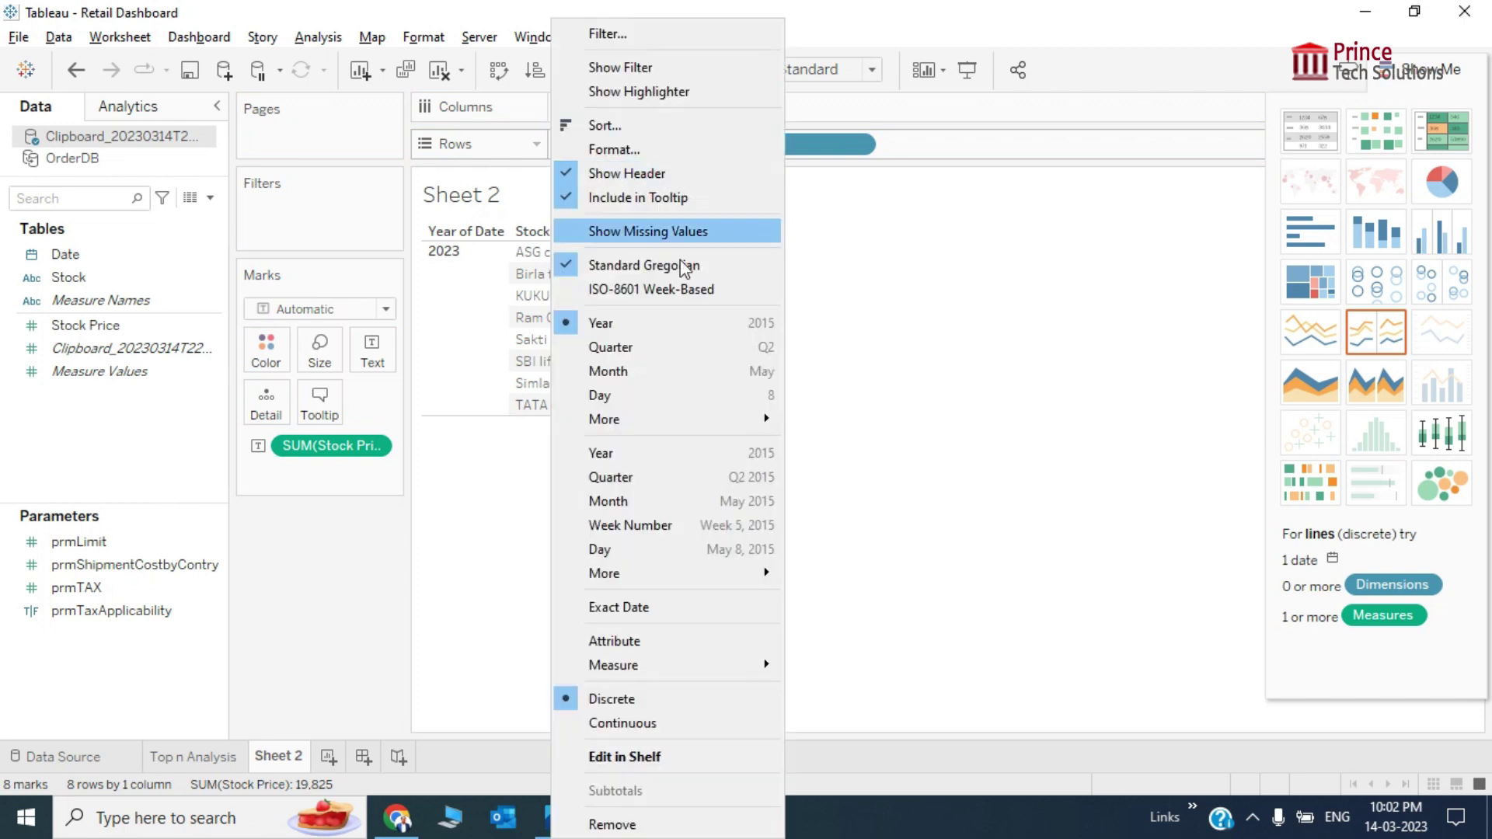
mouse_move(703, 563)
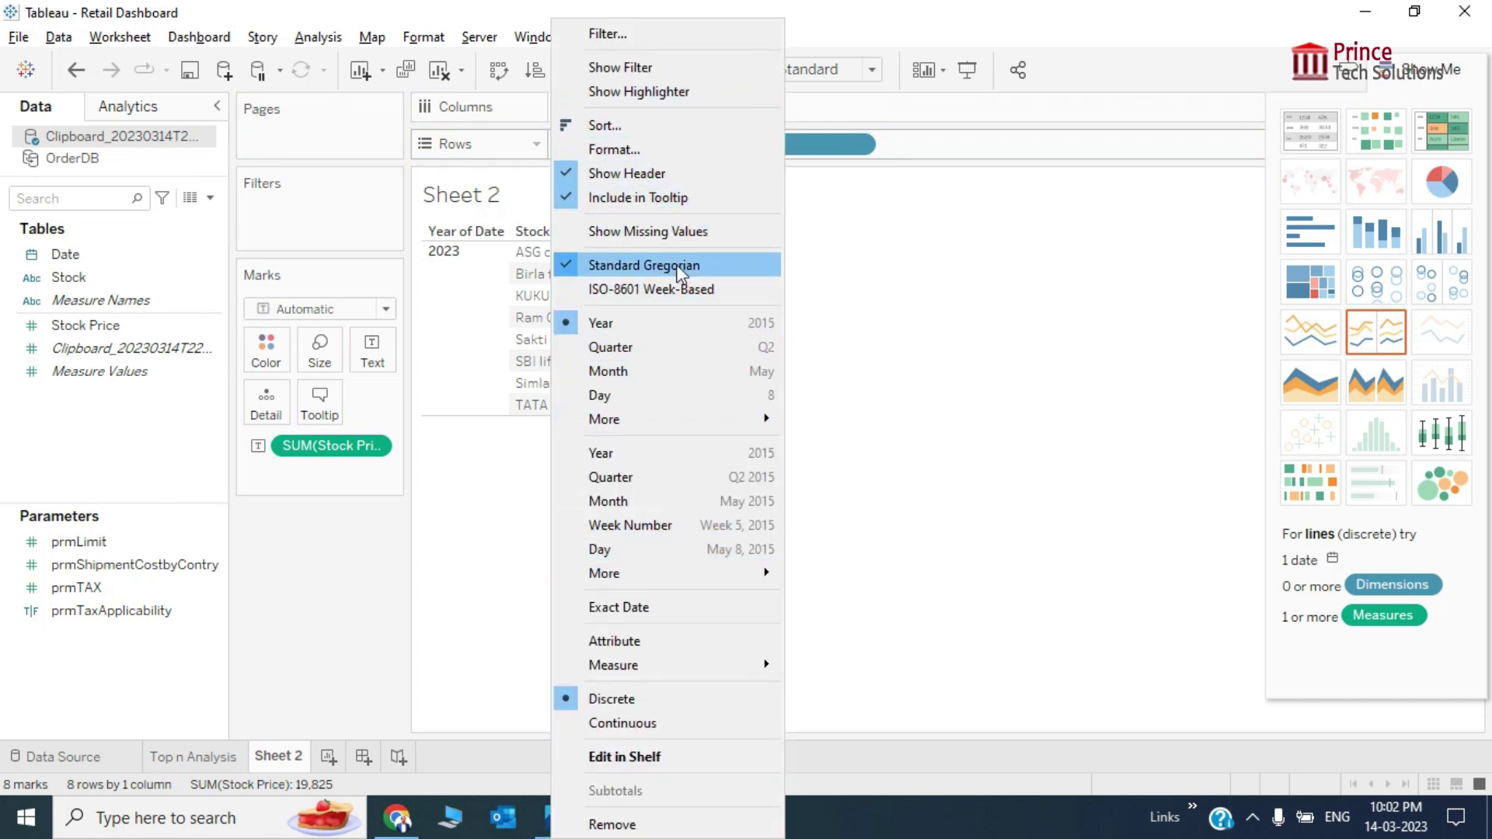
click(684, 608)
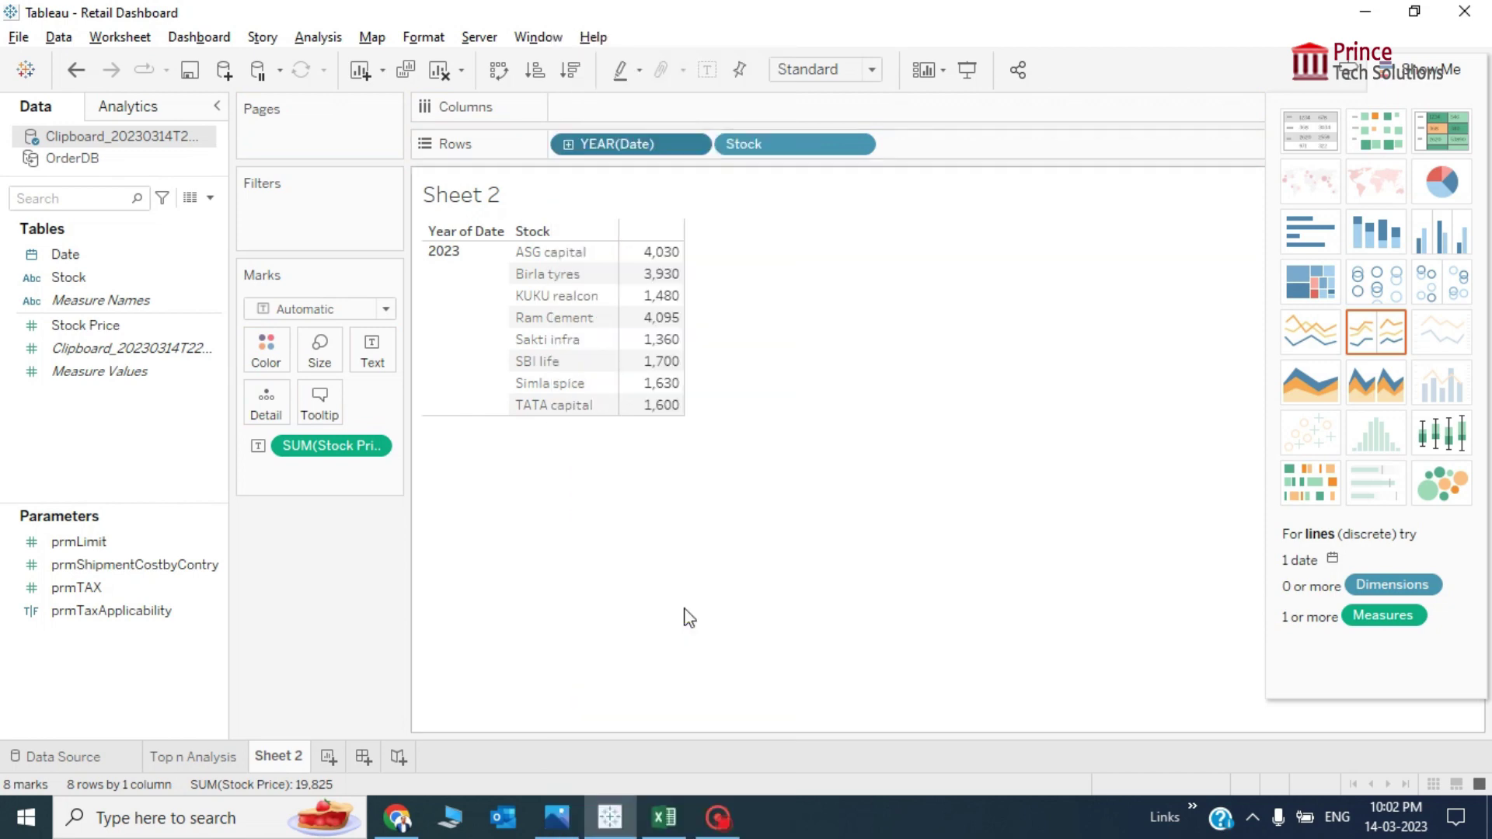
click(857, 145)
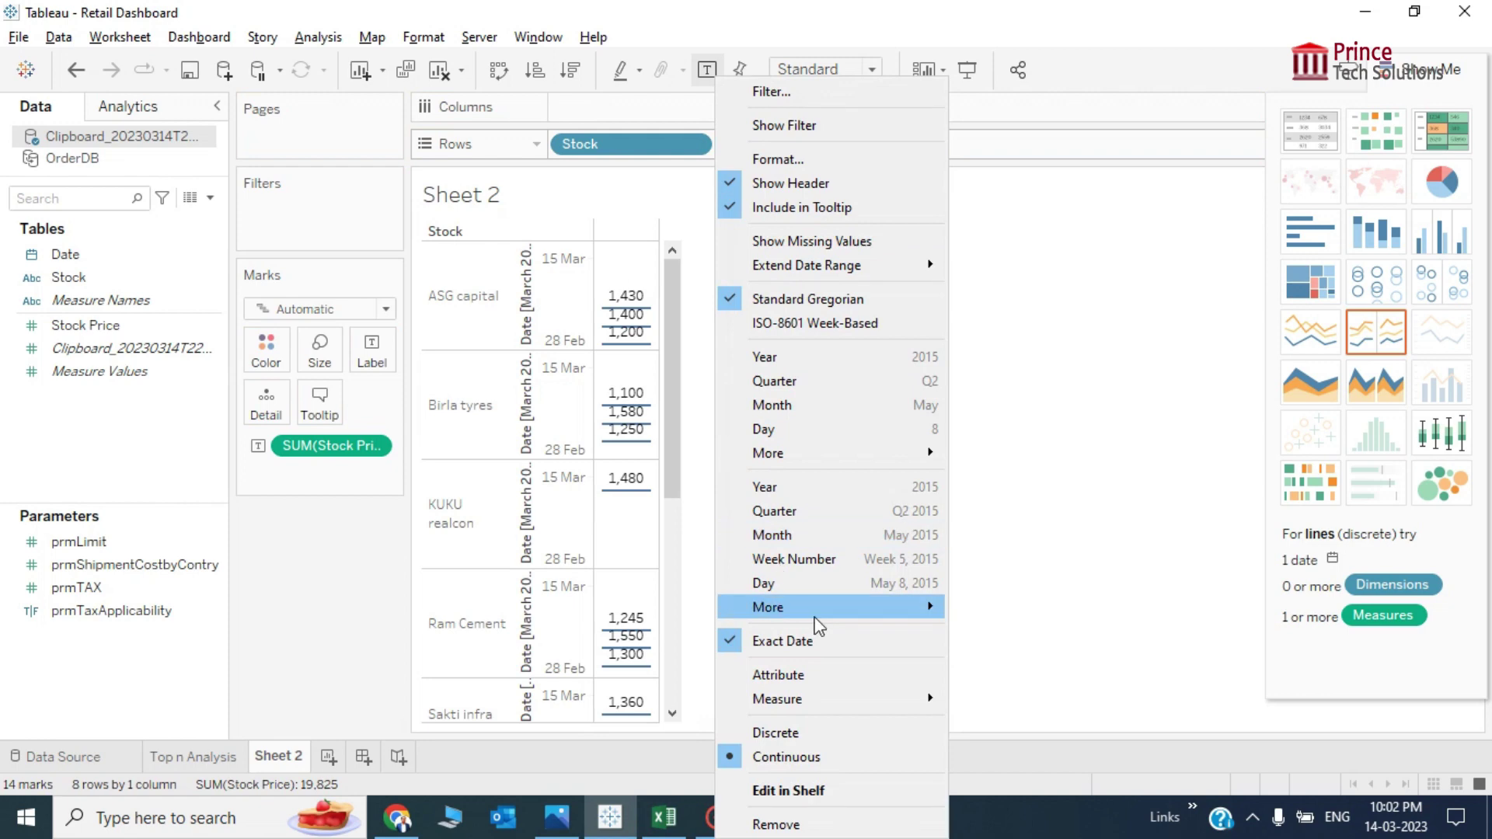
click(778, 675)
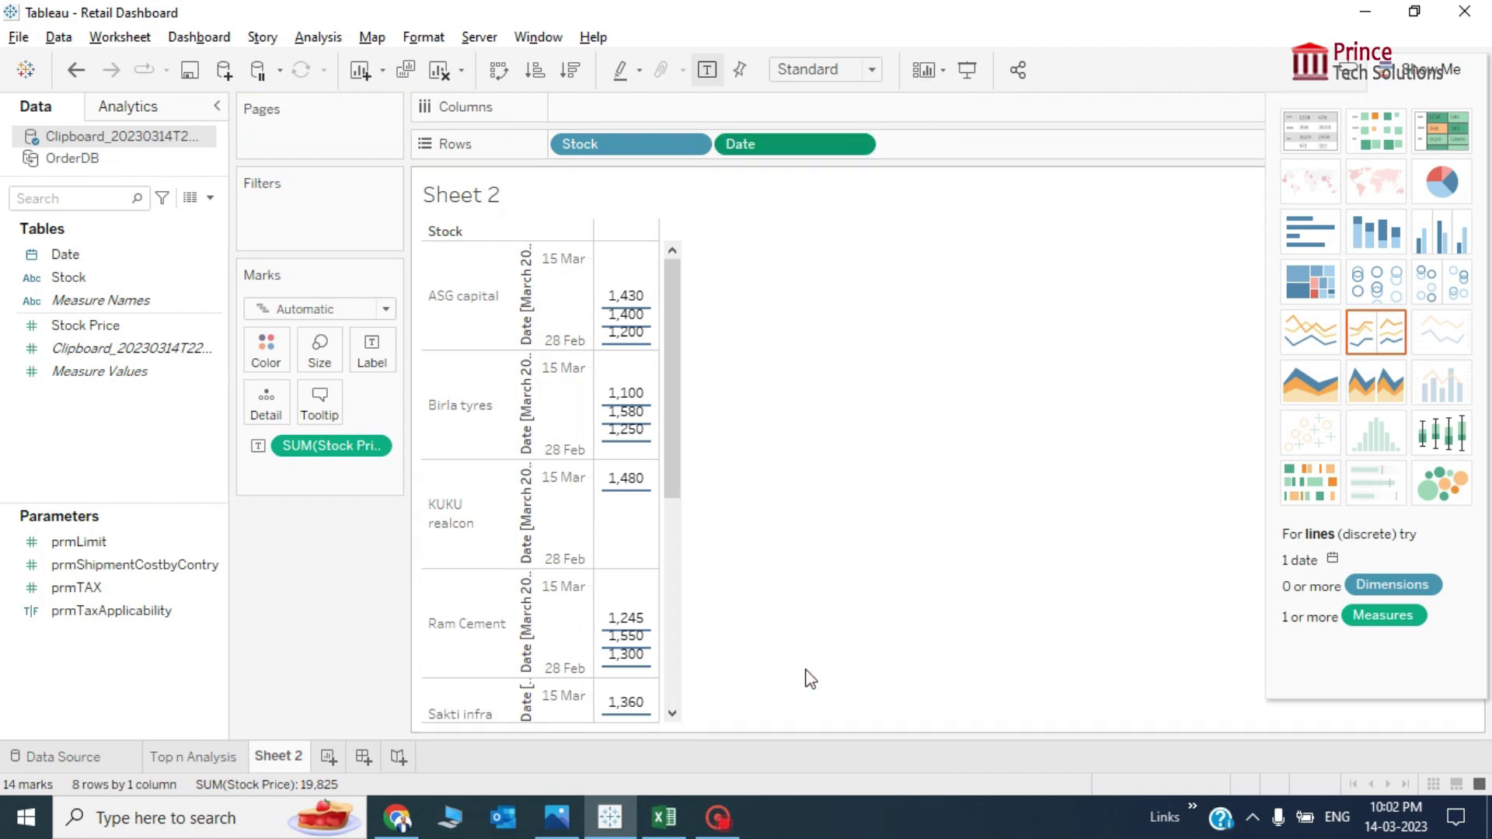
key(ctrl+z)
Make the exact Date field discrete and place it ahead of Stock in Rows
click(864, 142)
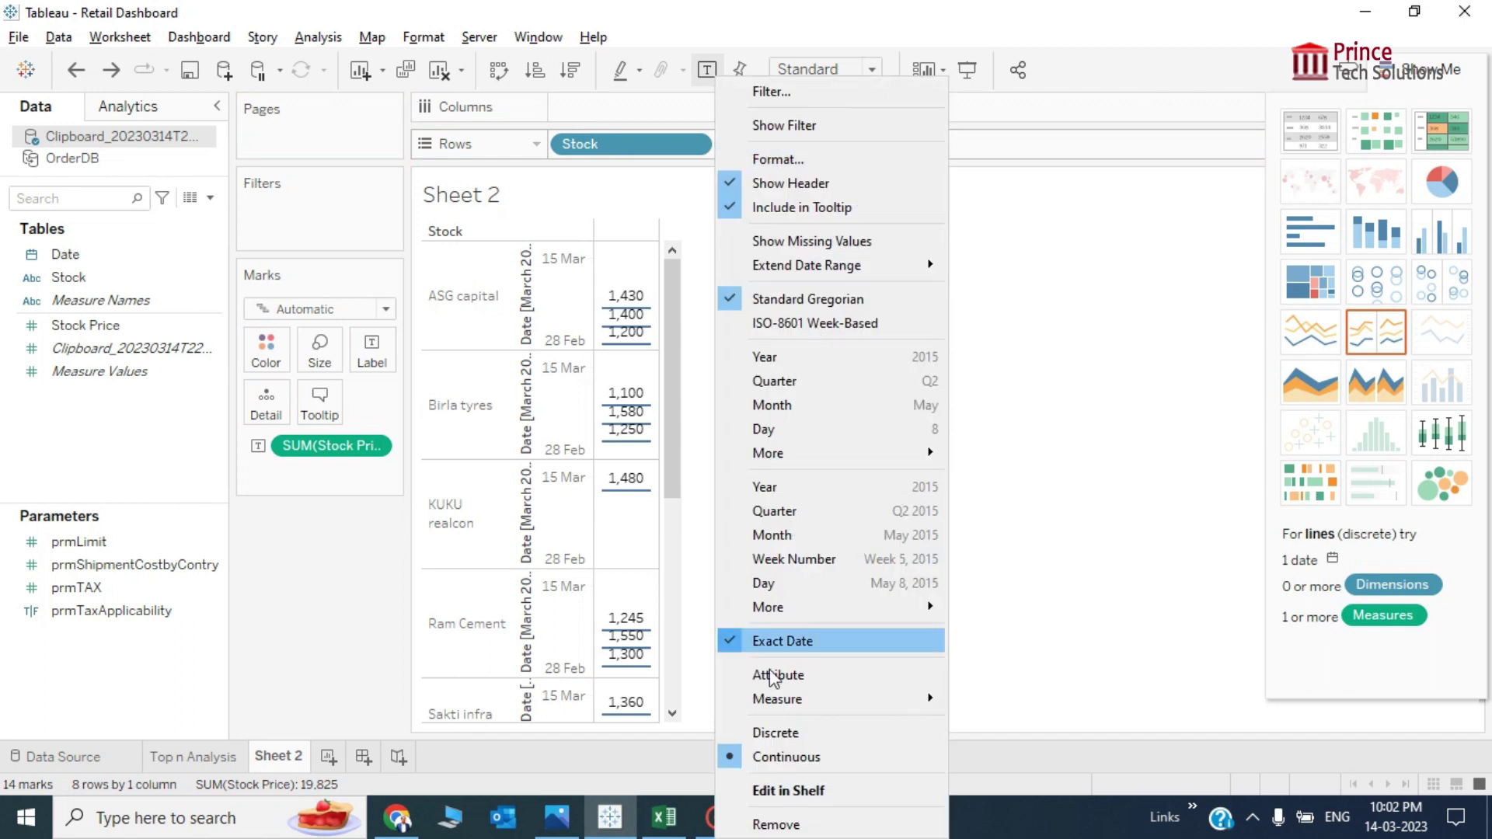
click(781, 733)
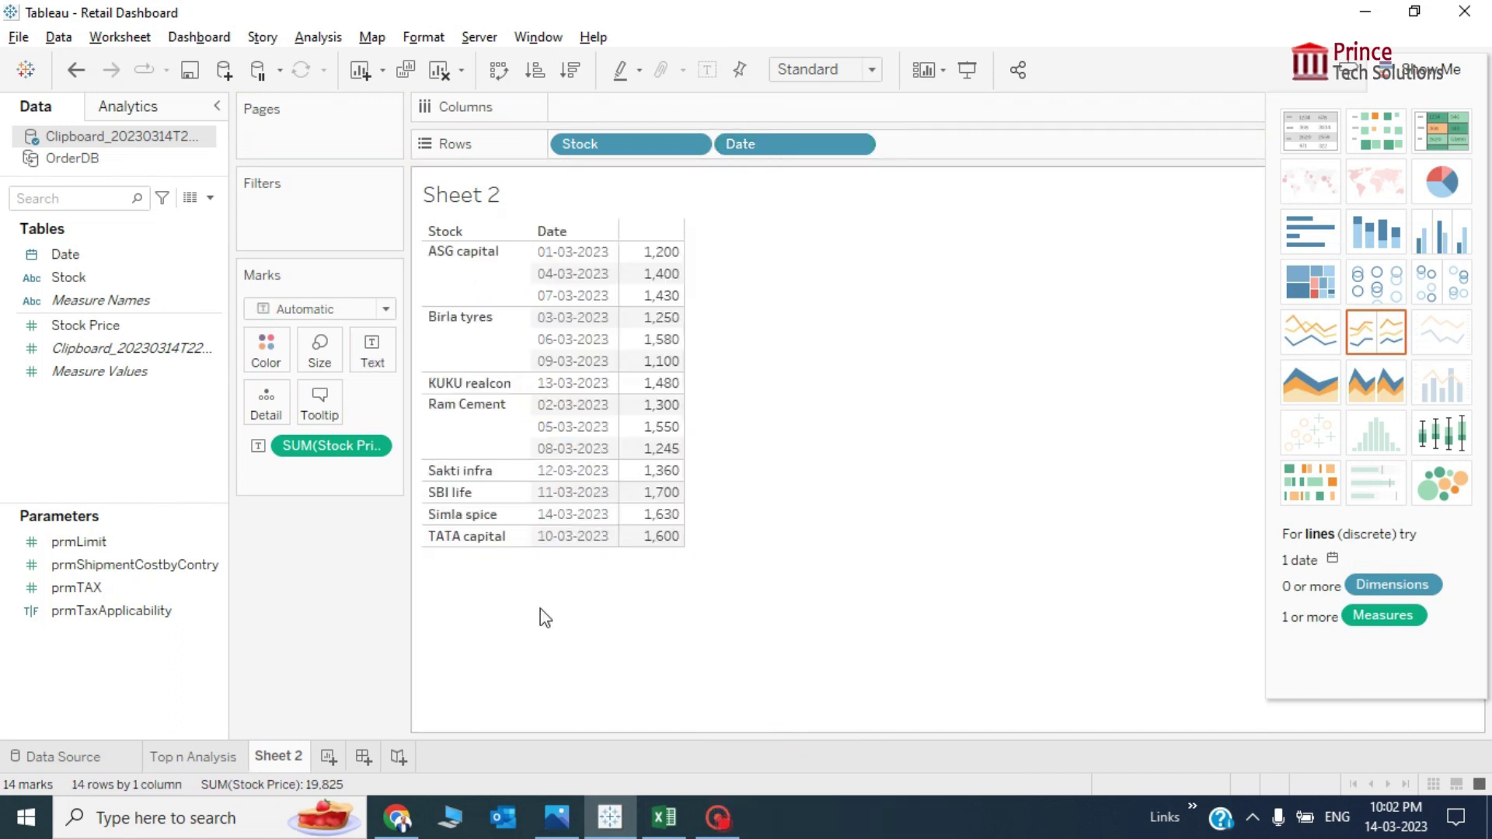
drag(794, 142, 579, 150)
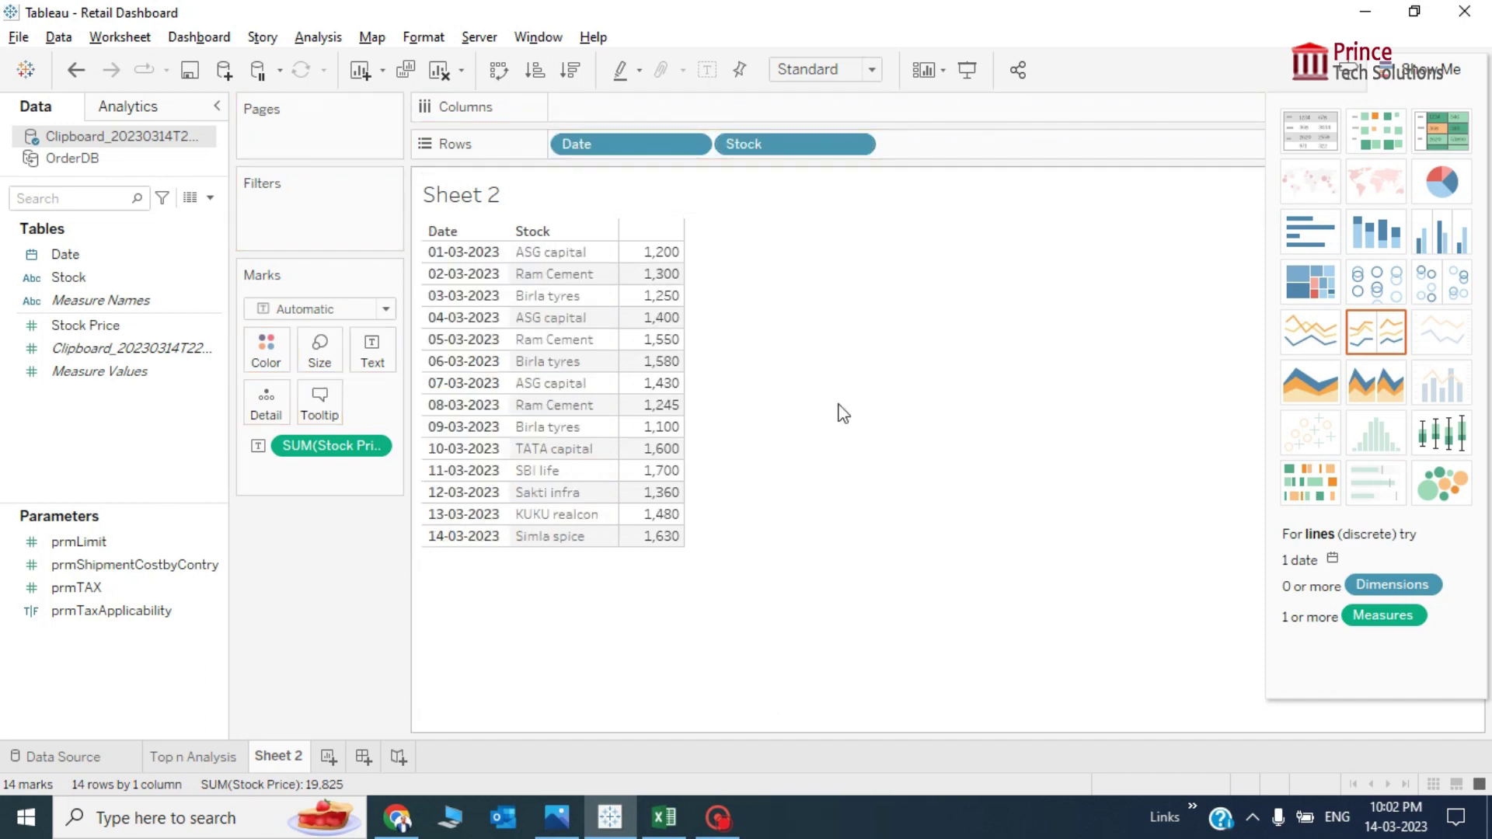
click(1447, 75)
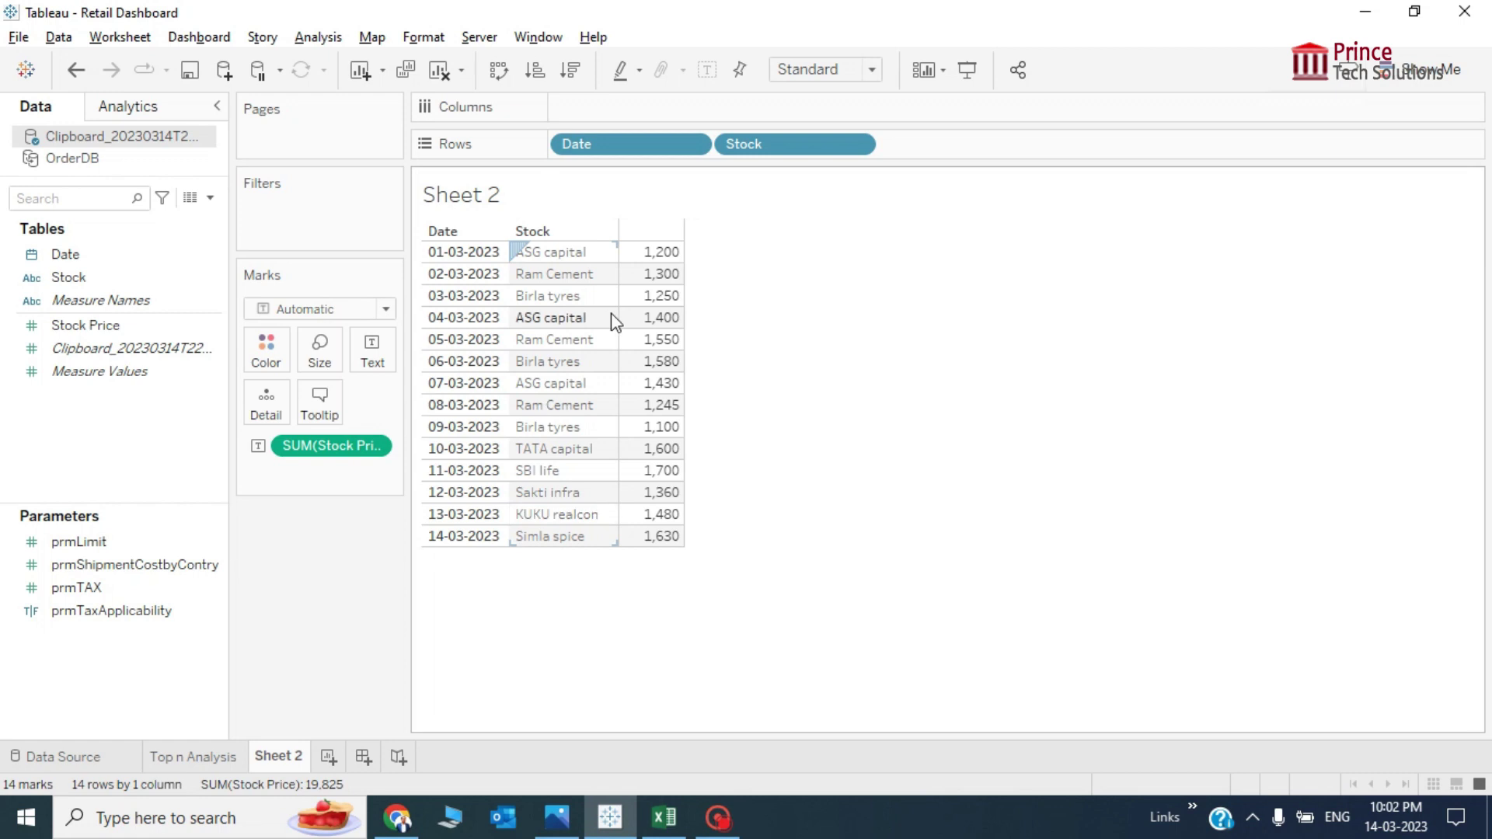
Create a new calculated field on the clipboard data source and name it DaywiseTrend
mouse_move(665, 264)
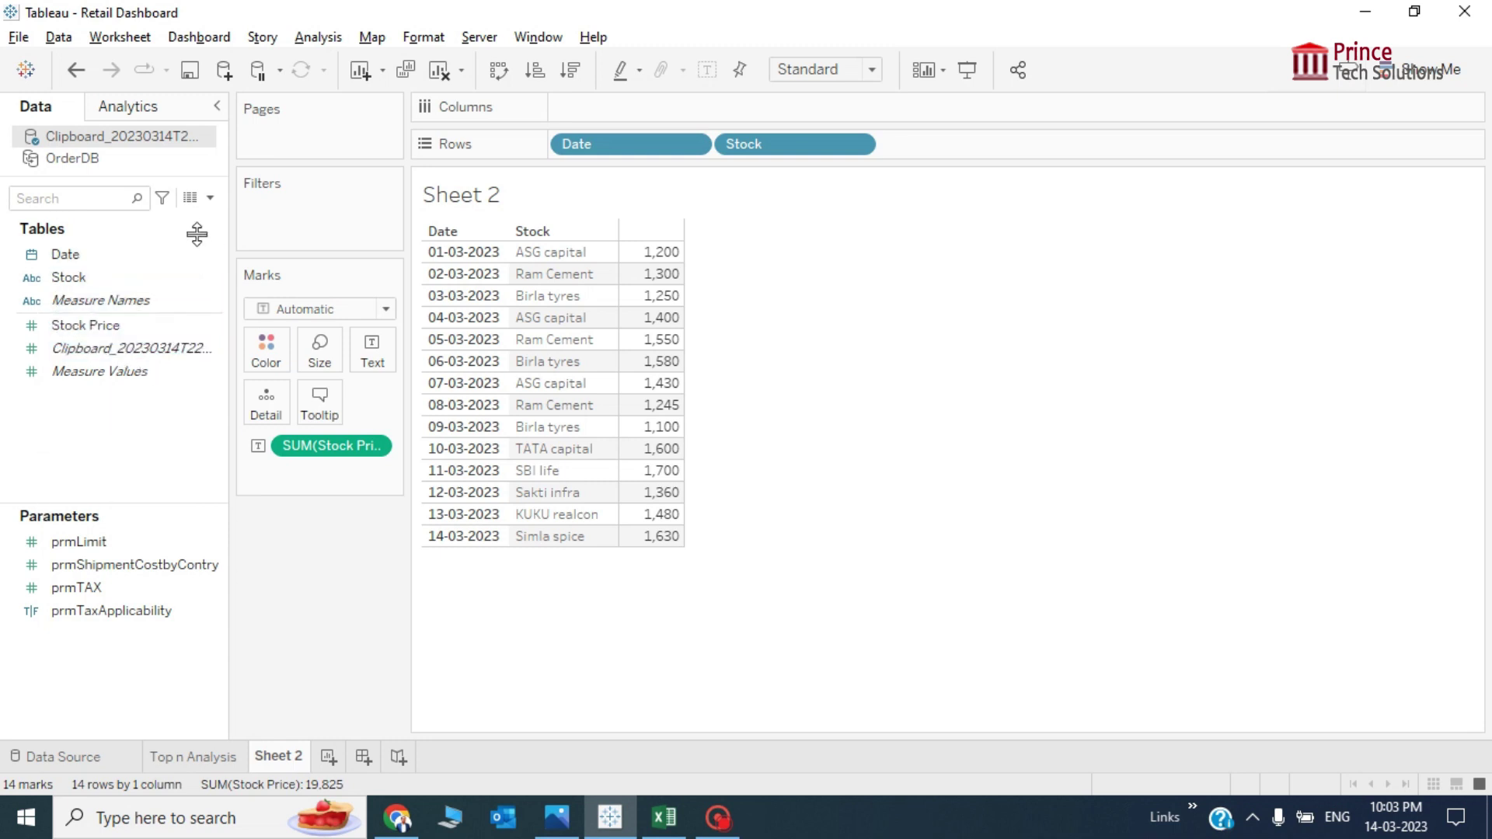
click(327, 39)
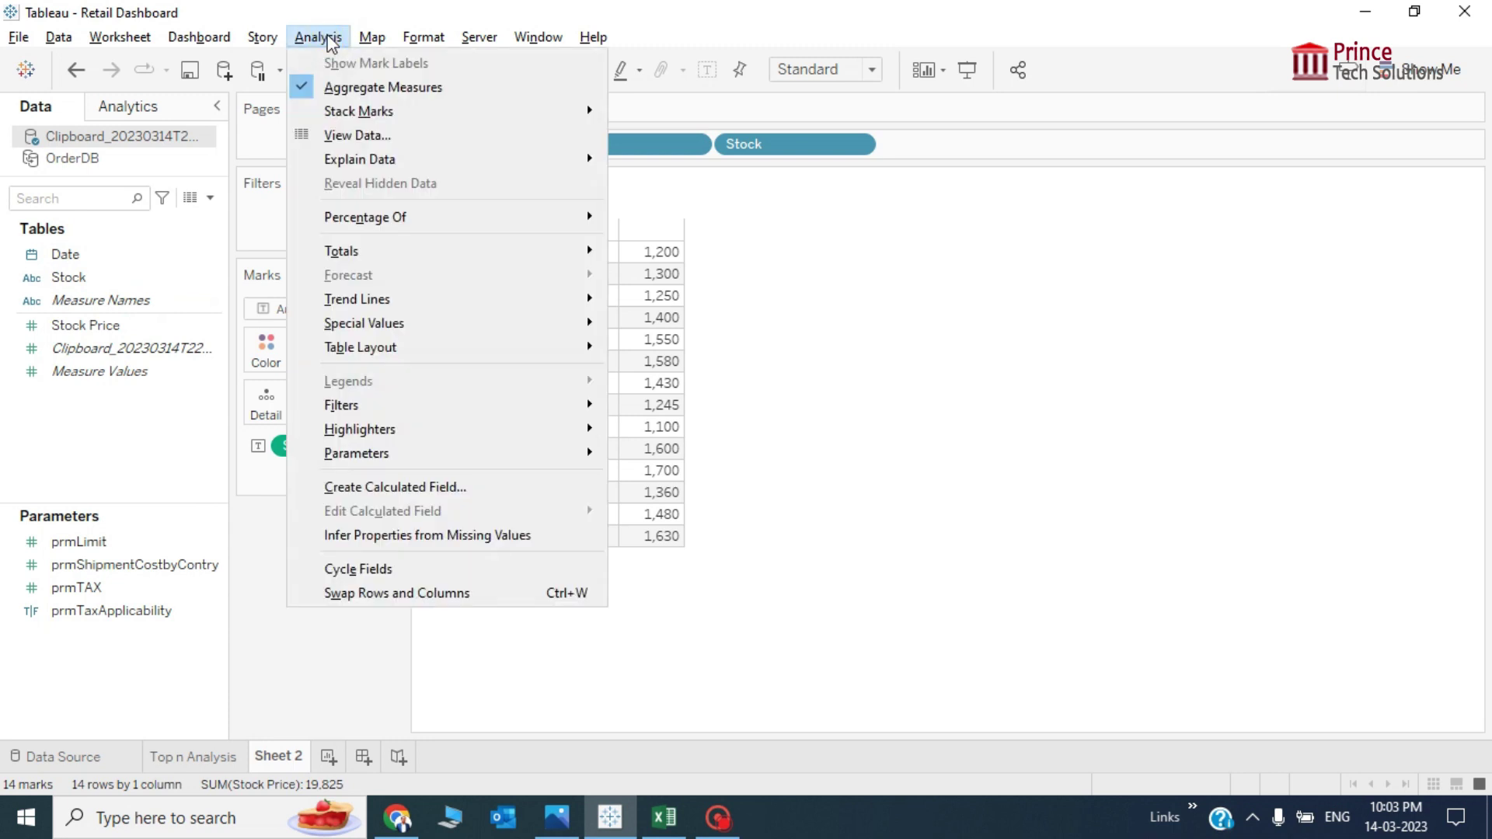
click(449, 487)
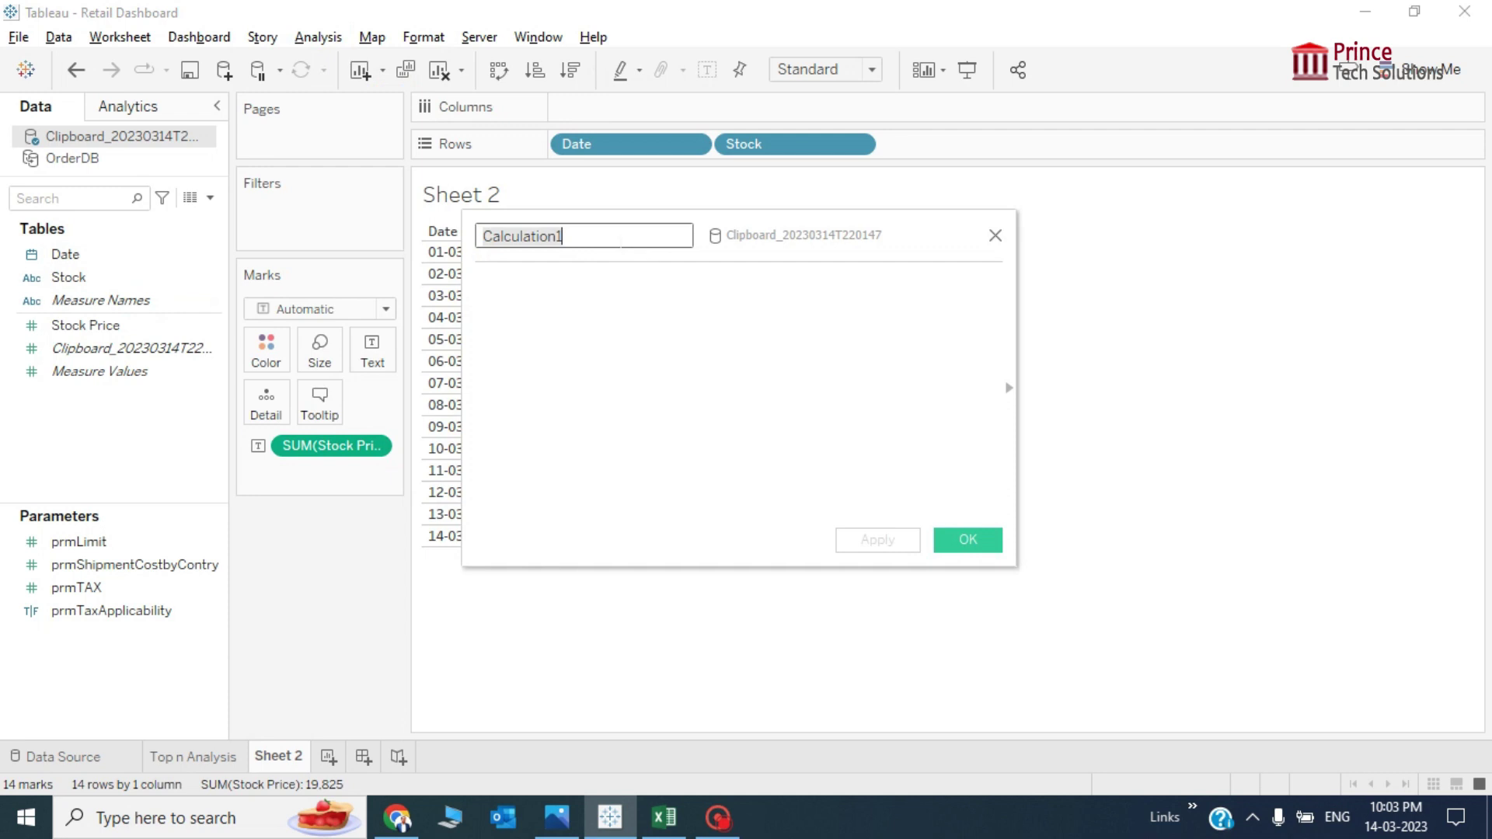
click(620, 240)
double_click(620, 240)
text(DaywiseTrend)
click(714, 310)
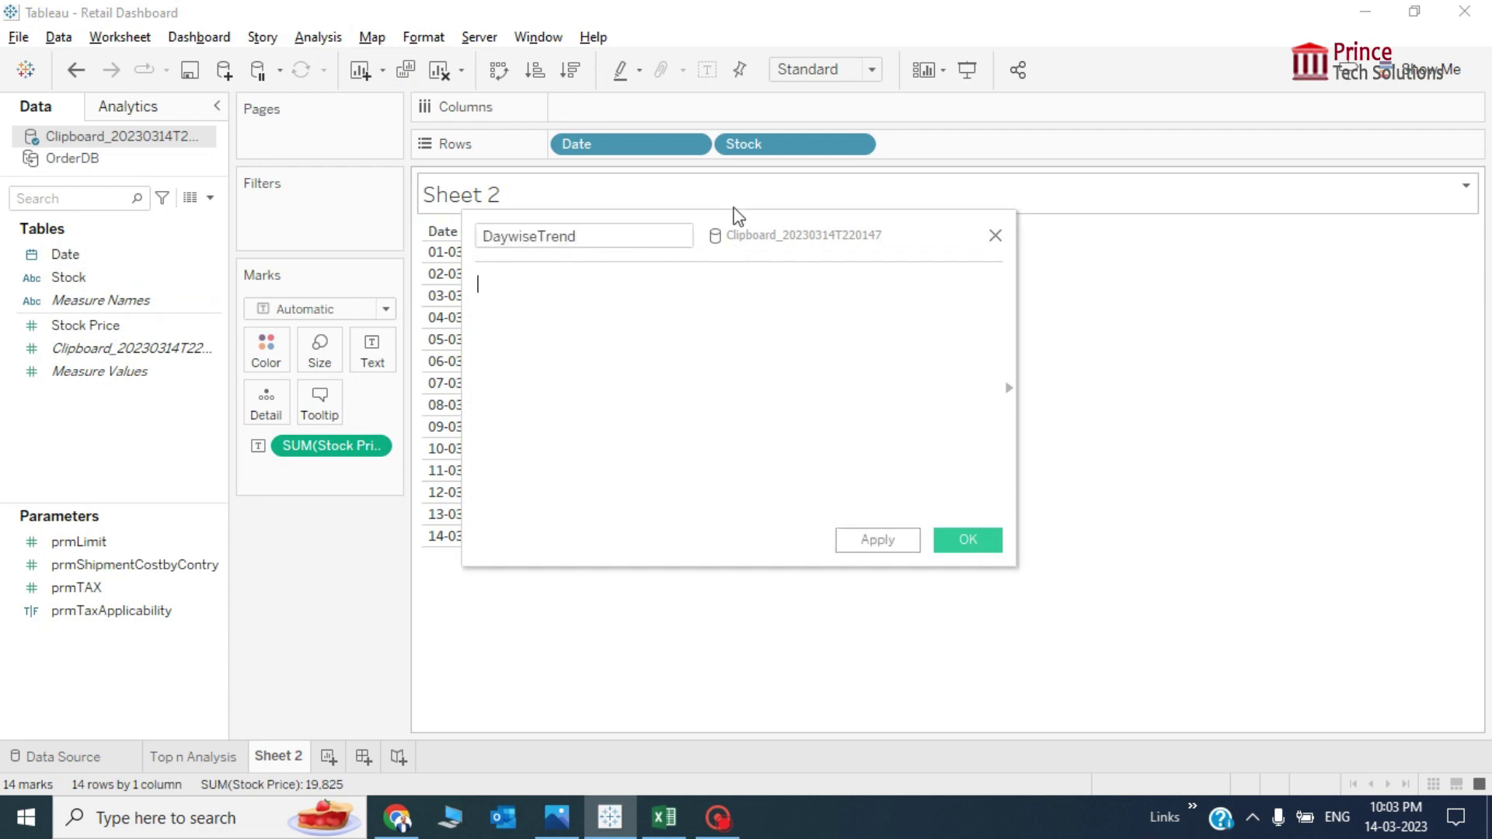
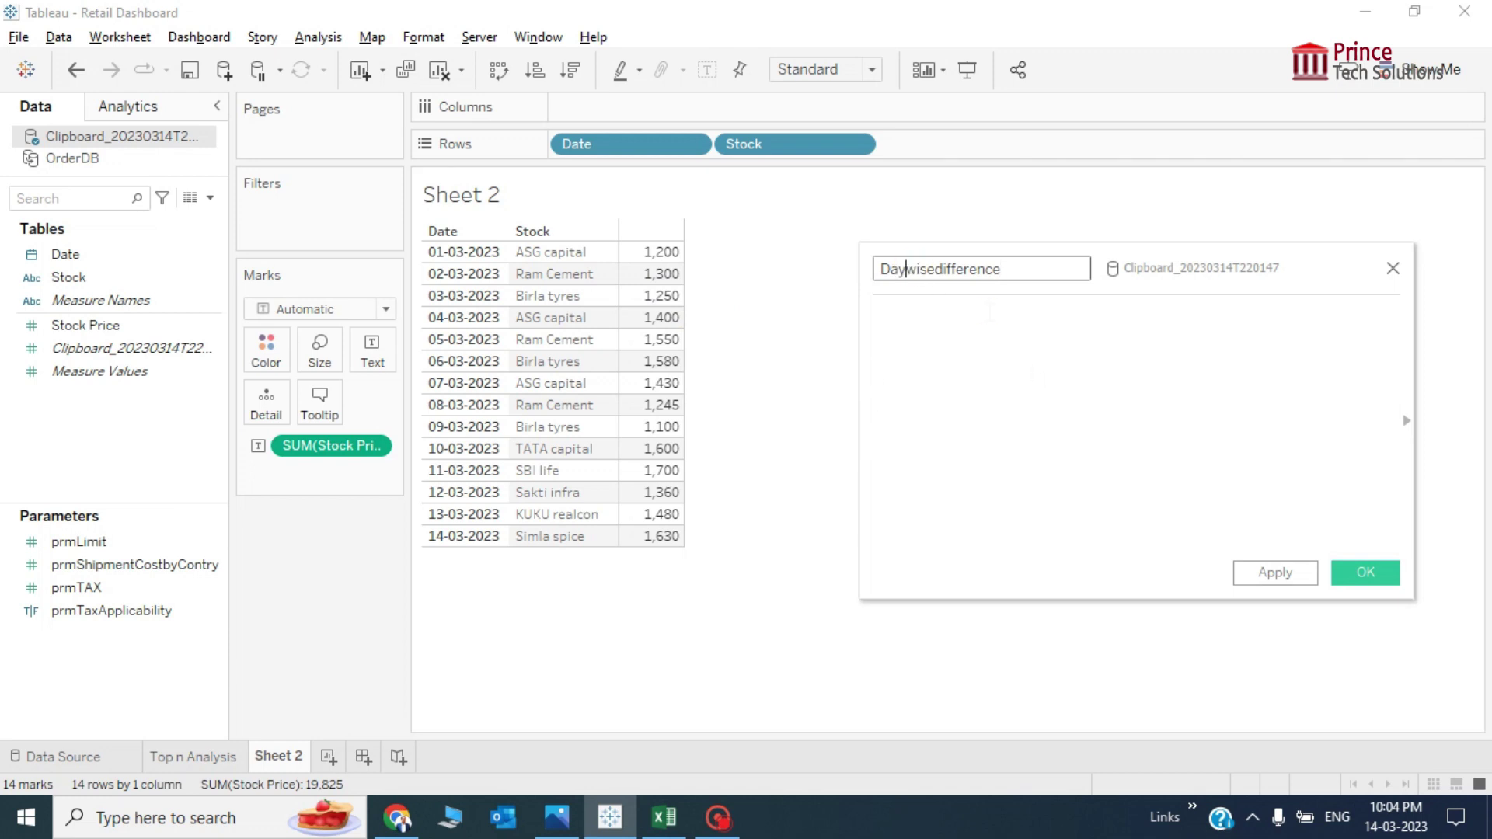
Correct the capitalisation of the calculated field's name to DayWiseDifference
key(shift+Right)
text(W)
key(Right)
key(Right)
key(Right)
key(Right)
key(shift+Left)
text(D)
click(989, 313)
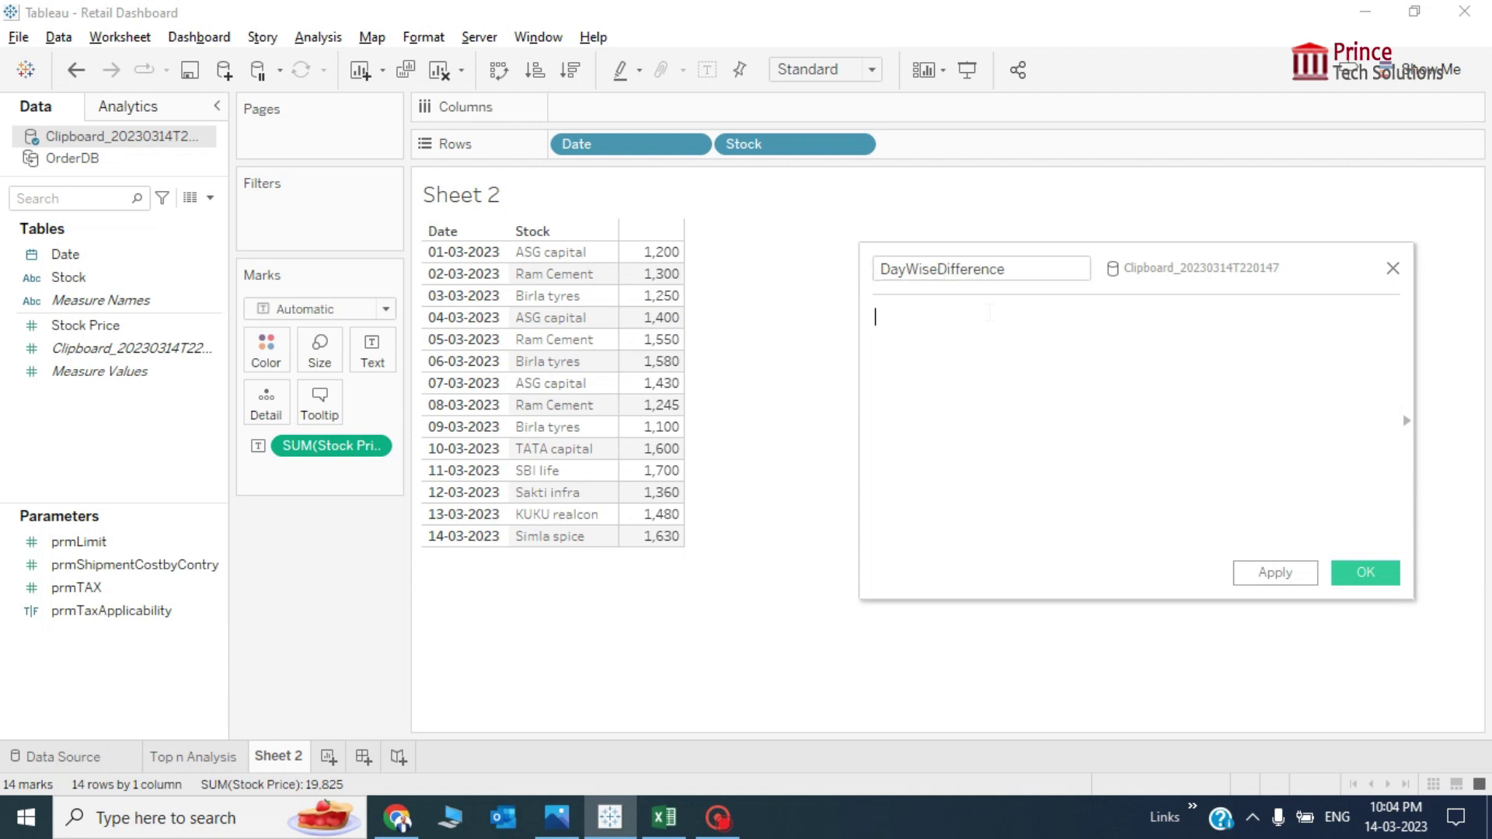
Enter the formula LOOKUP(SUM([Stock Price]),-1) to fetch the previous row's stock price
text(LOOKUP())
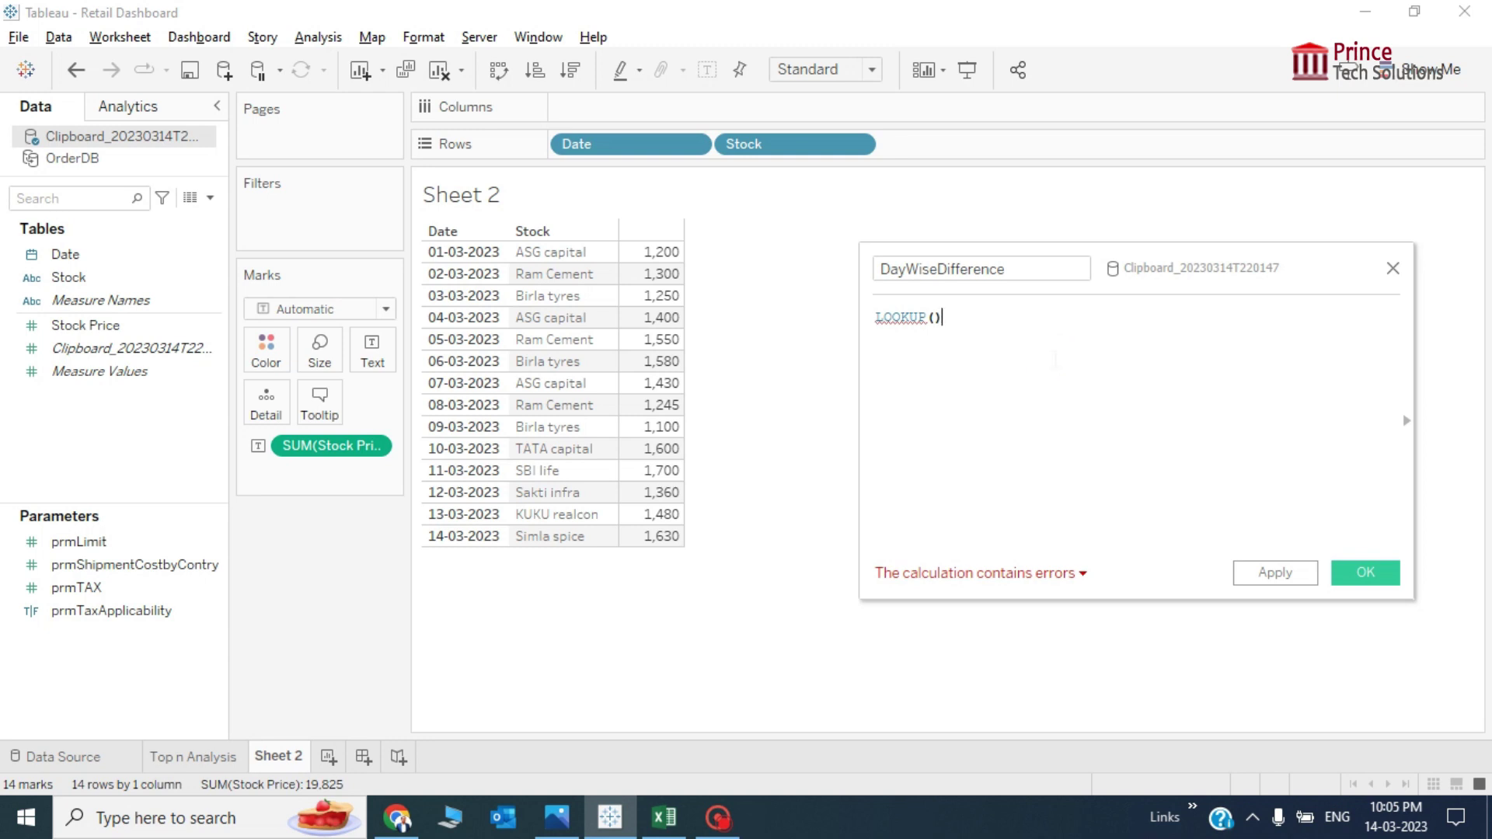
click(935, 317)
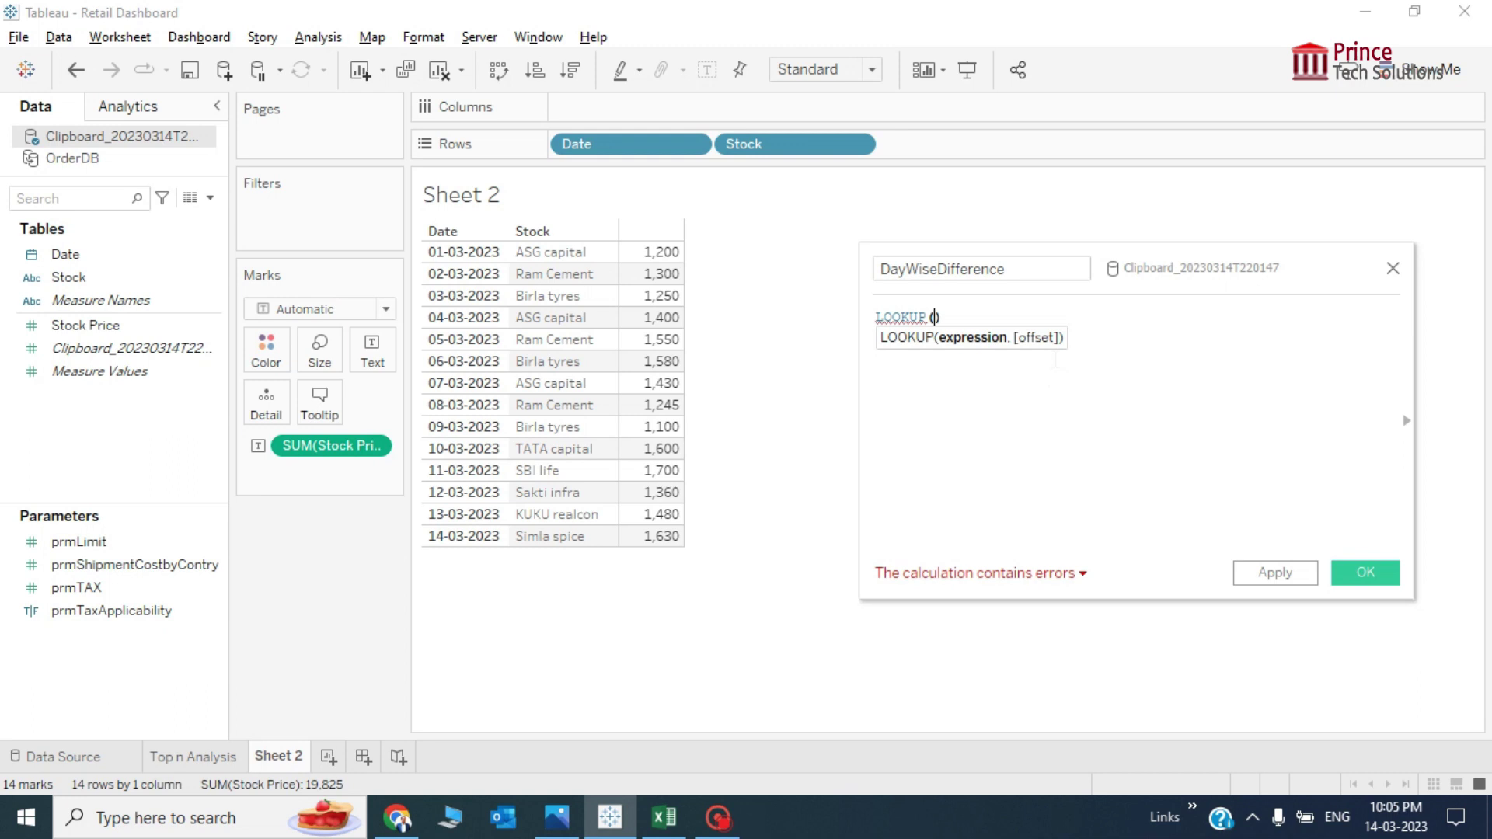
text(su)
key(Return)
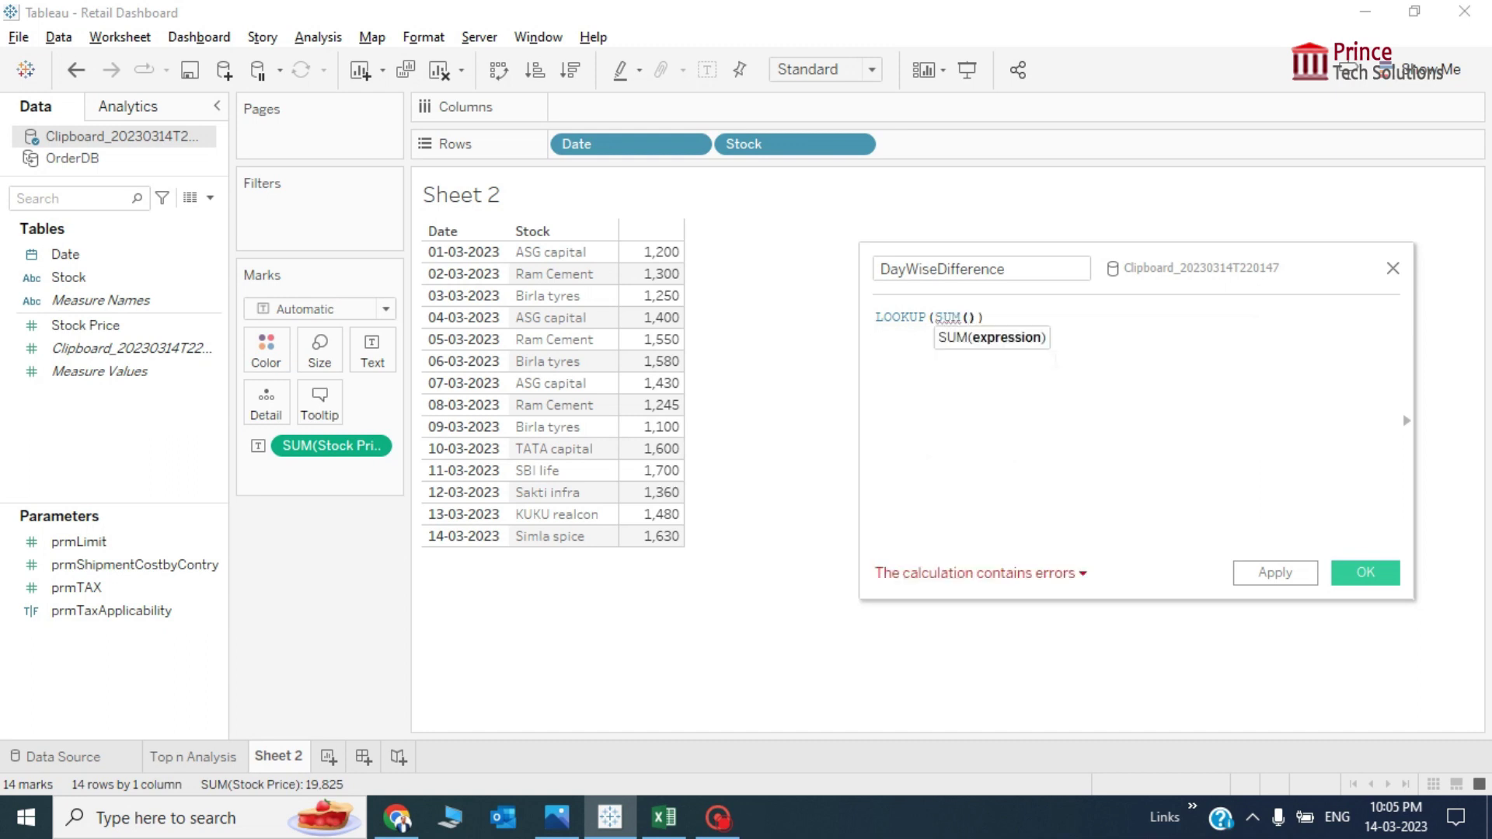
text(sto)
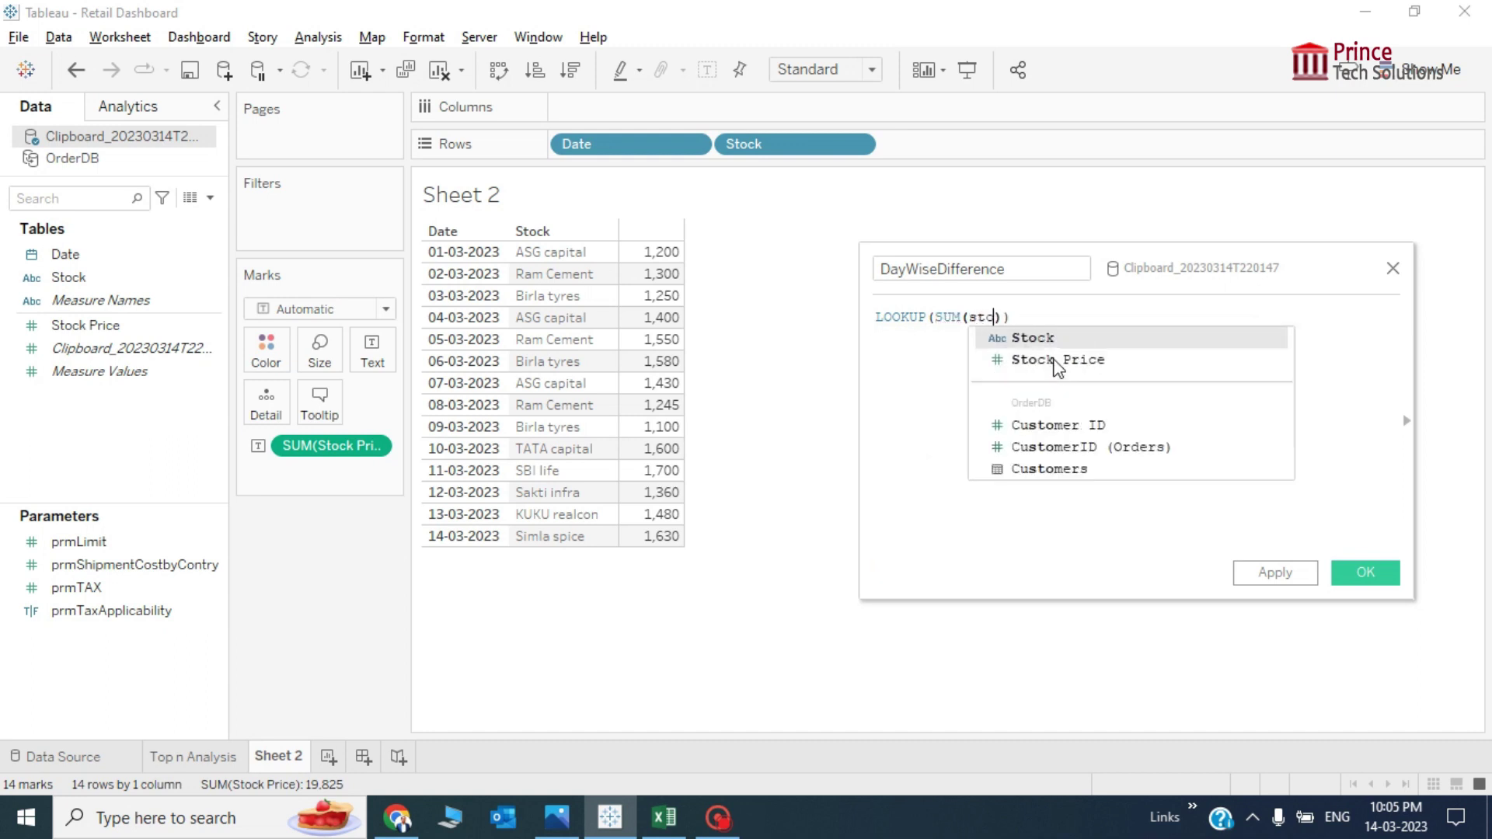
click(1056, 361)
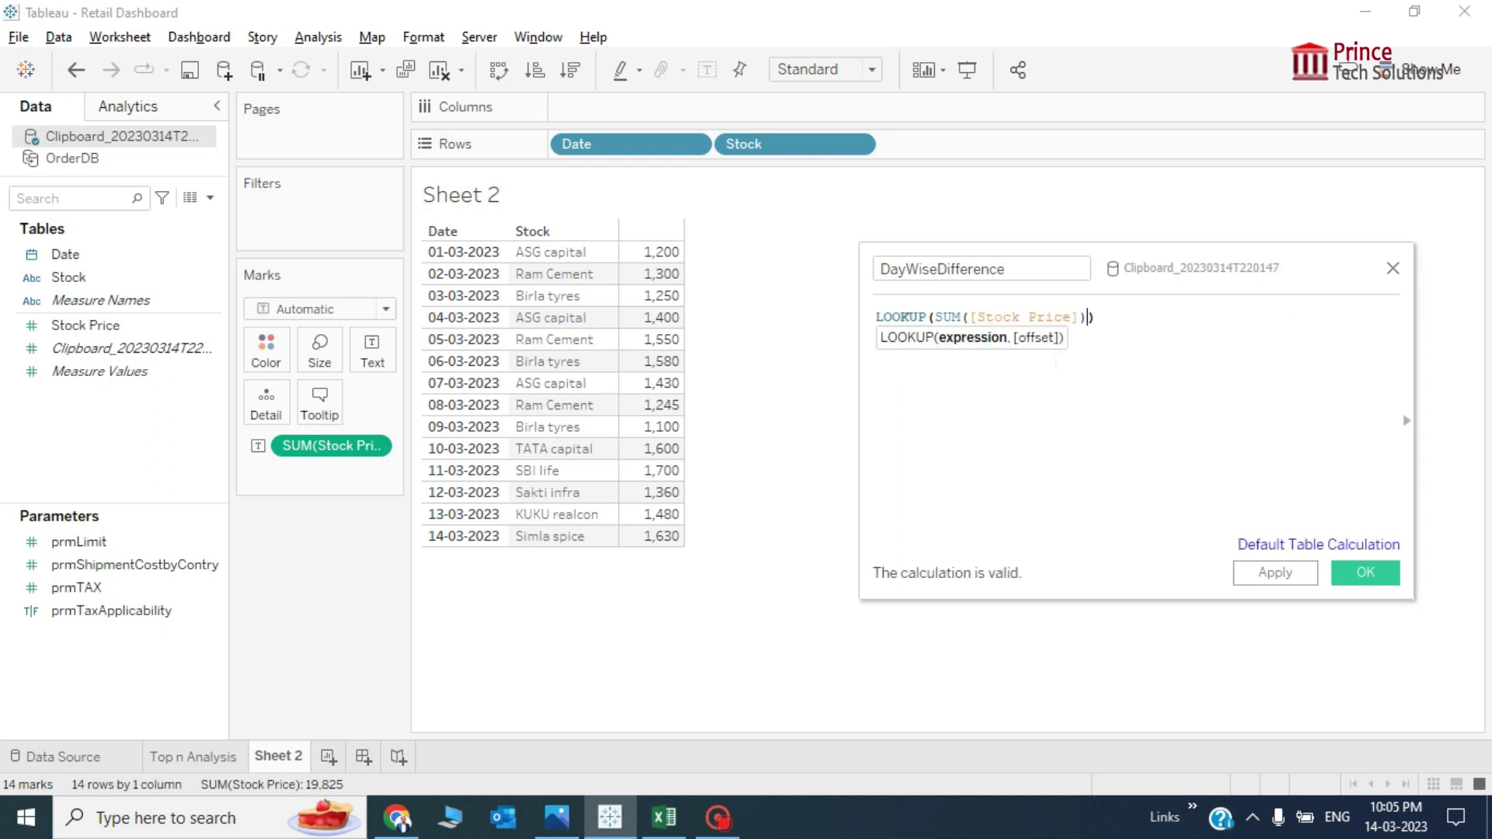
text(,)
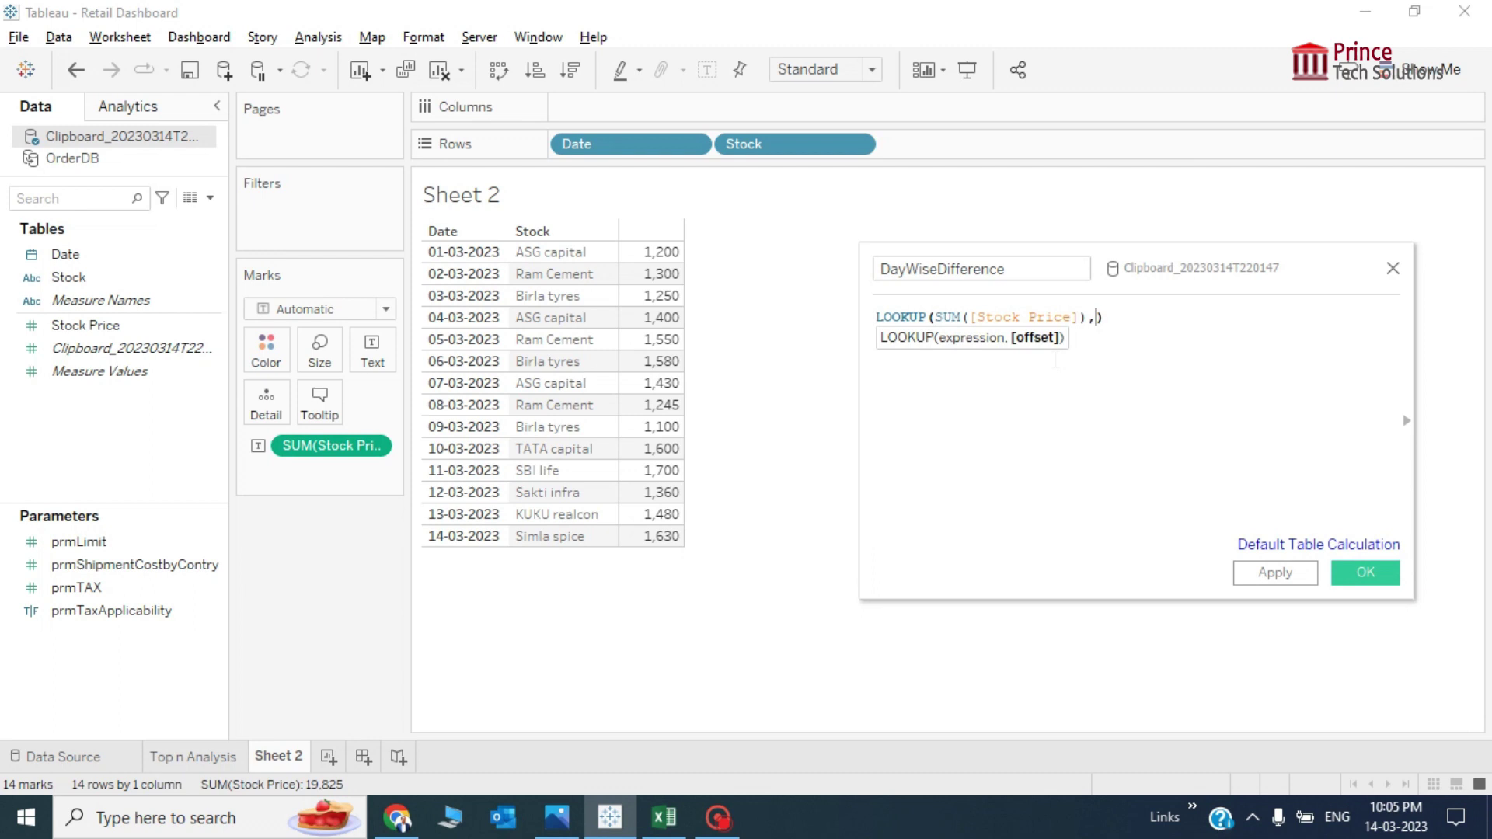
text(-1)
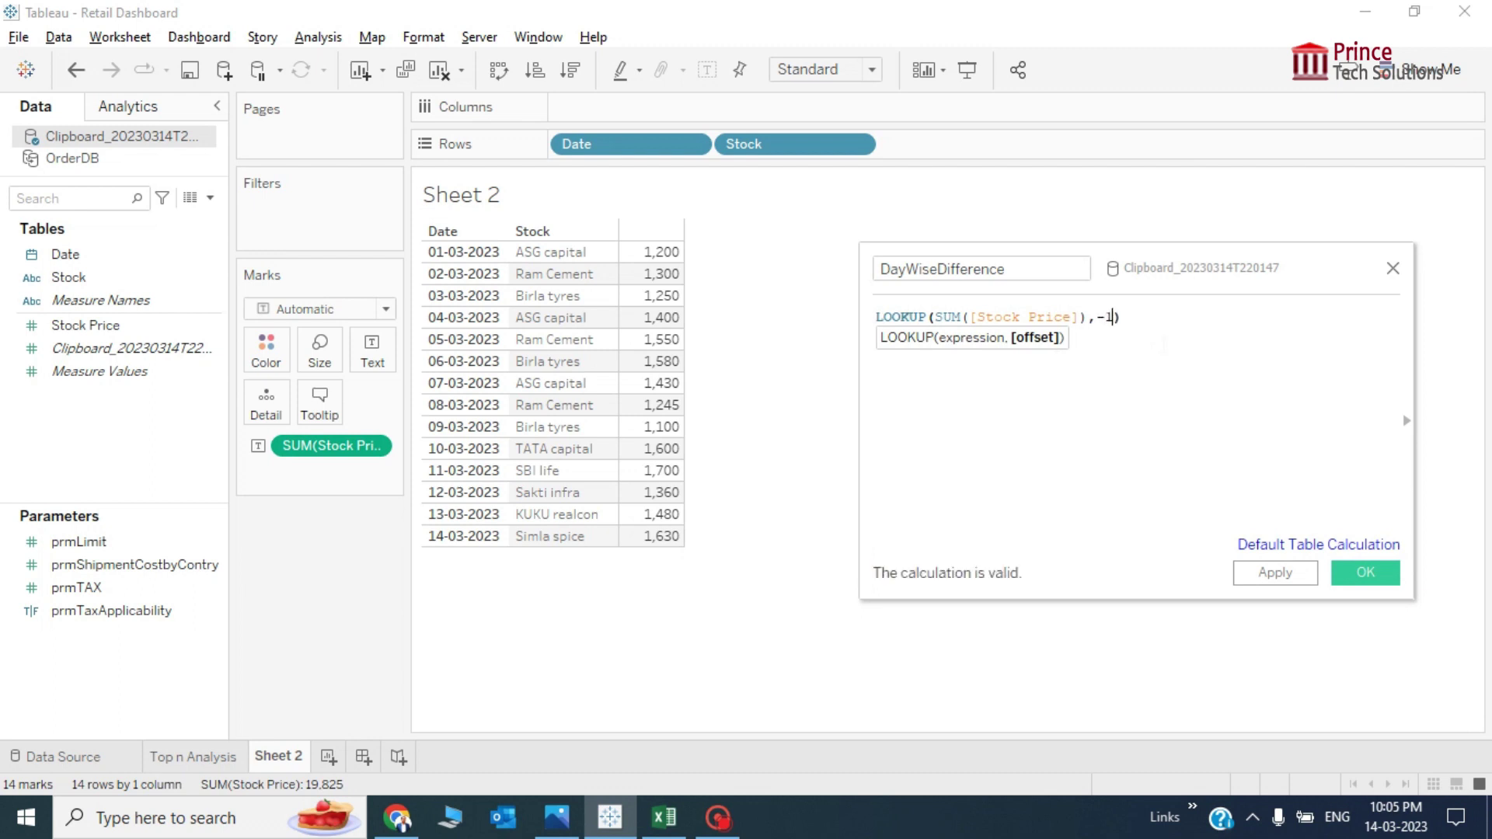
Extend the formula by subtracting a copy of its own LOOKUP(SUM([Stock Price]),-1) expression
key(End)
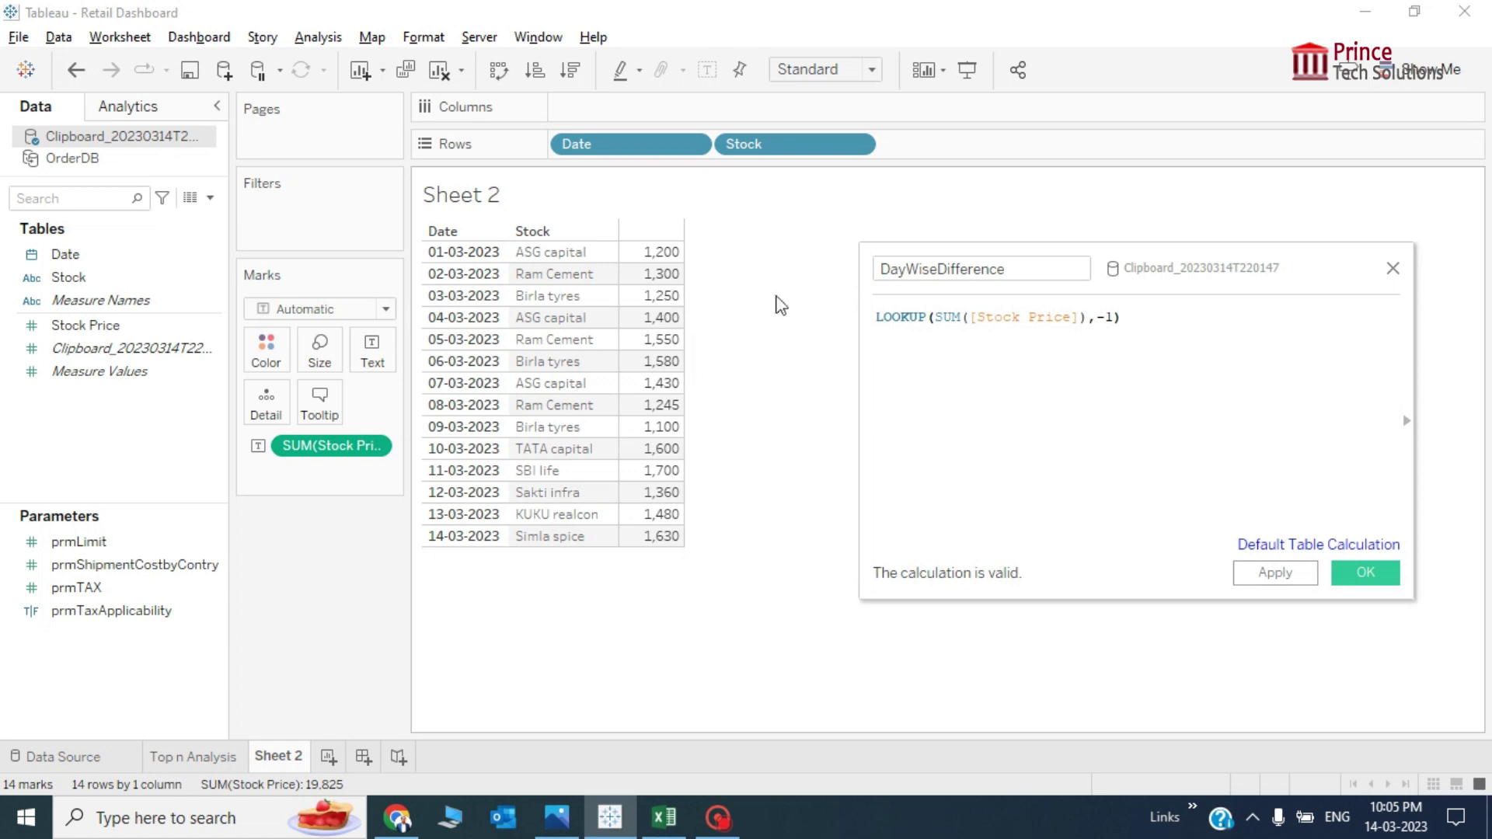
mouse_move(650, 281)
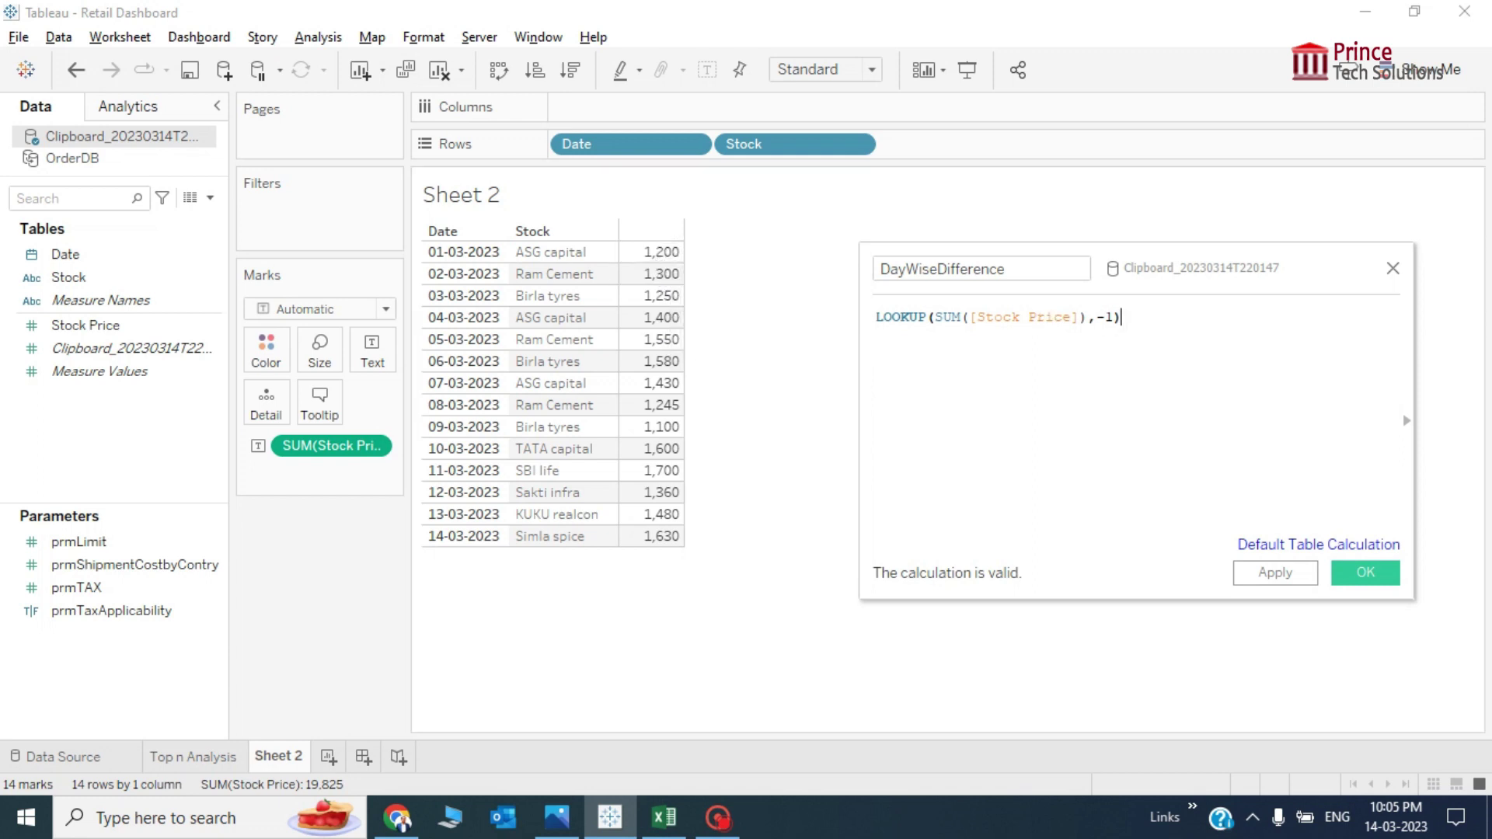
click(1119, 319)
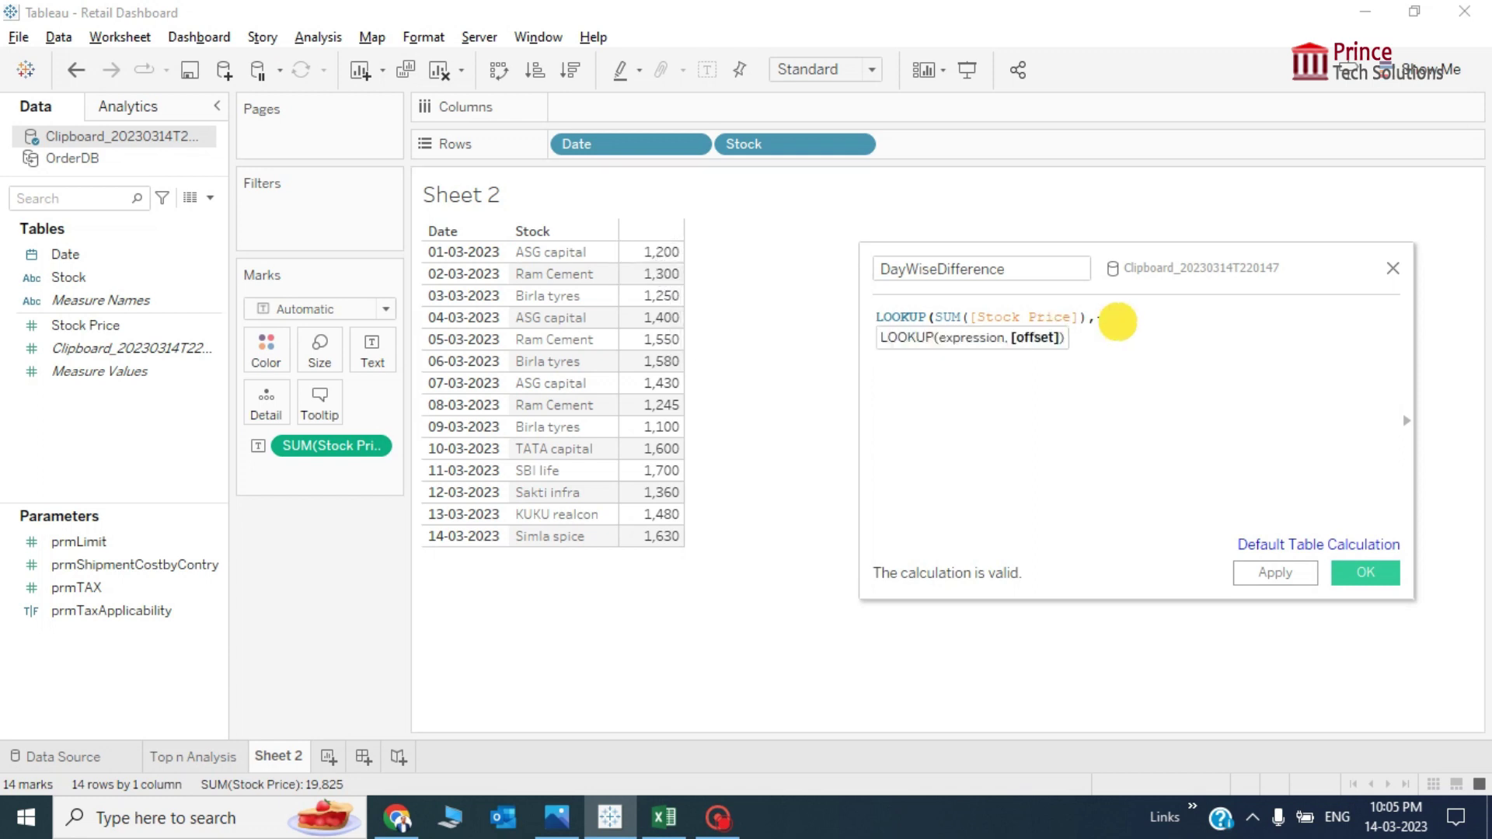
click(1140, 319)
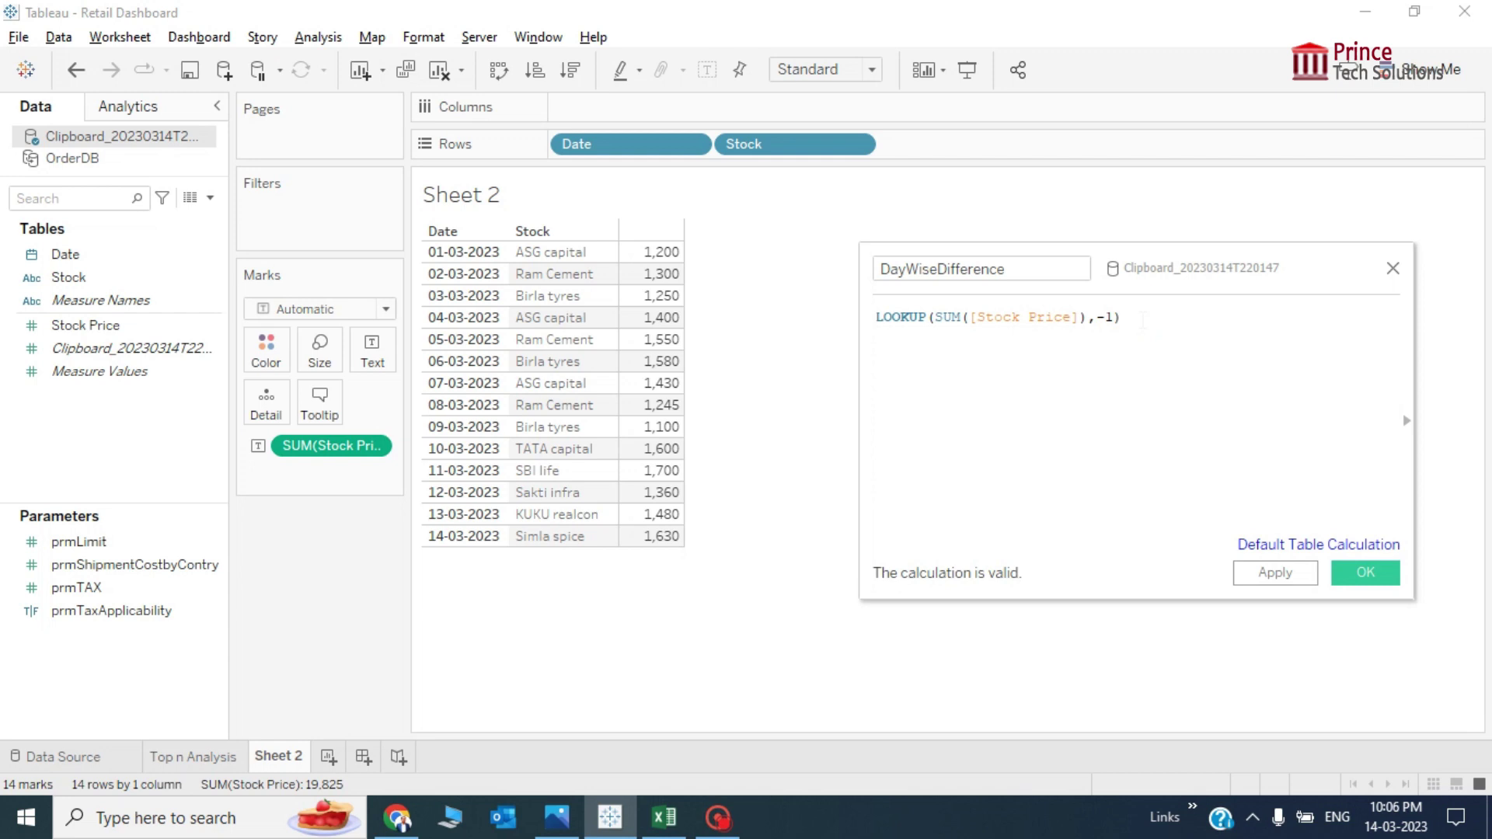
text(-)
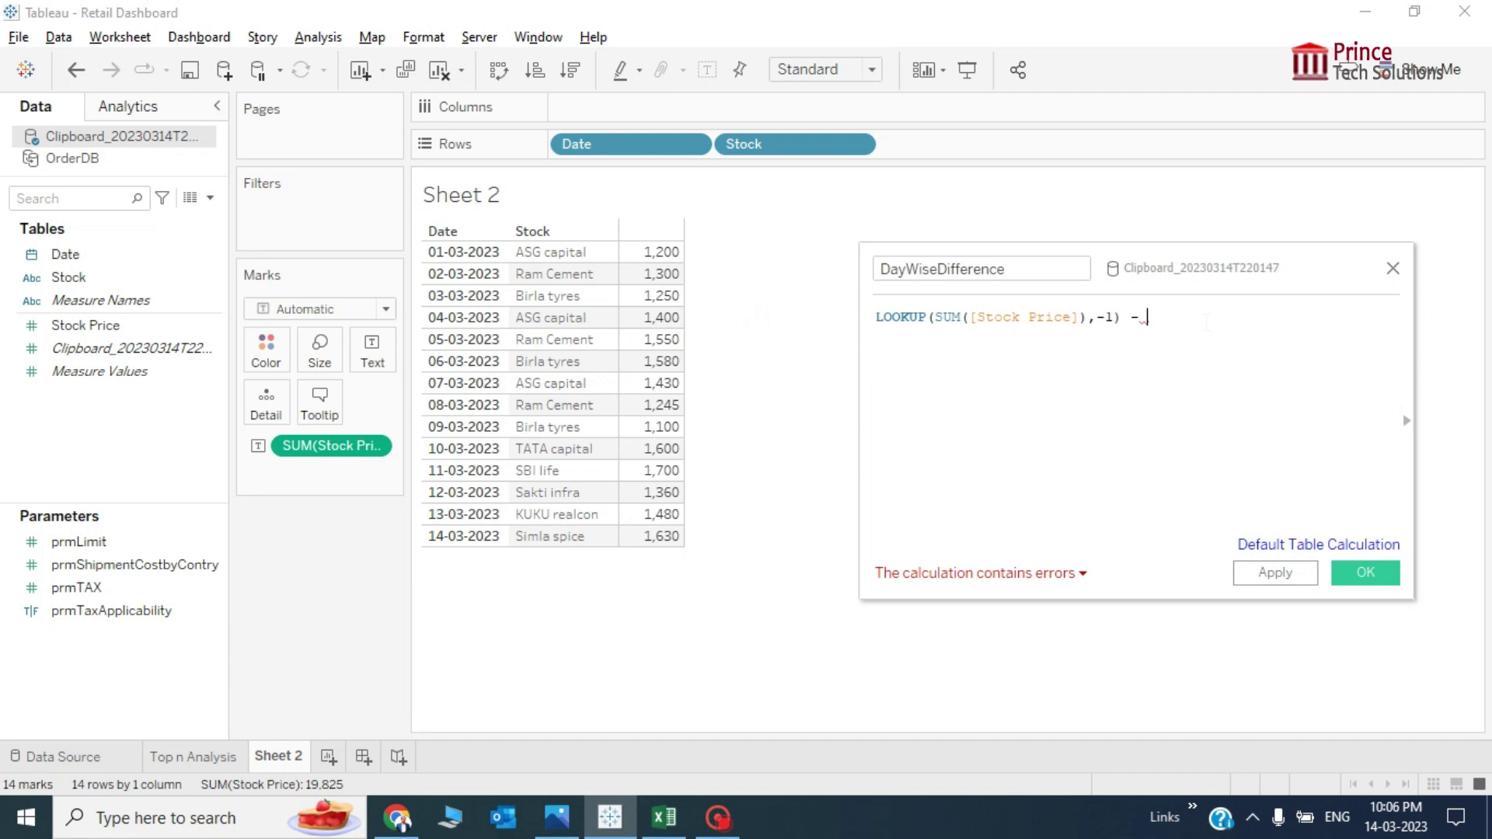
mouse_move(1138, 317)
key(Left)
key(Left)
key(shift+Home)
key(ctrl+c)
key(End)
key(ctrl+v)
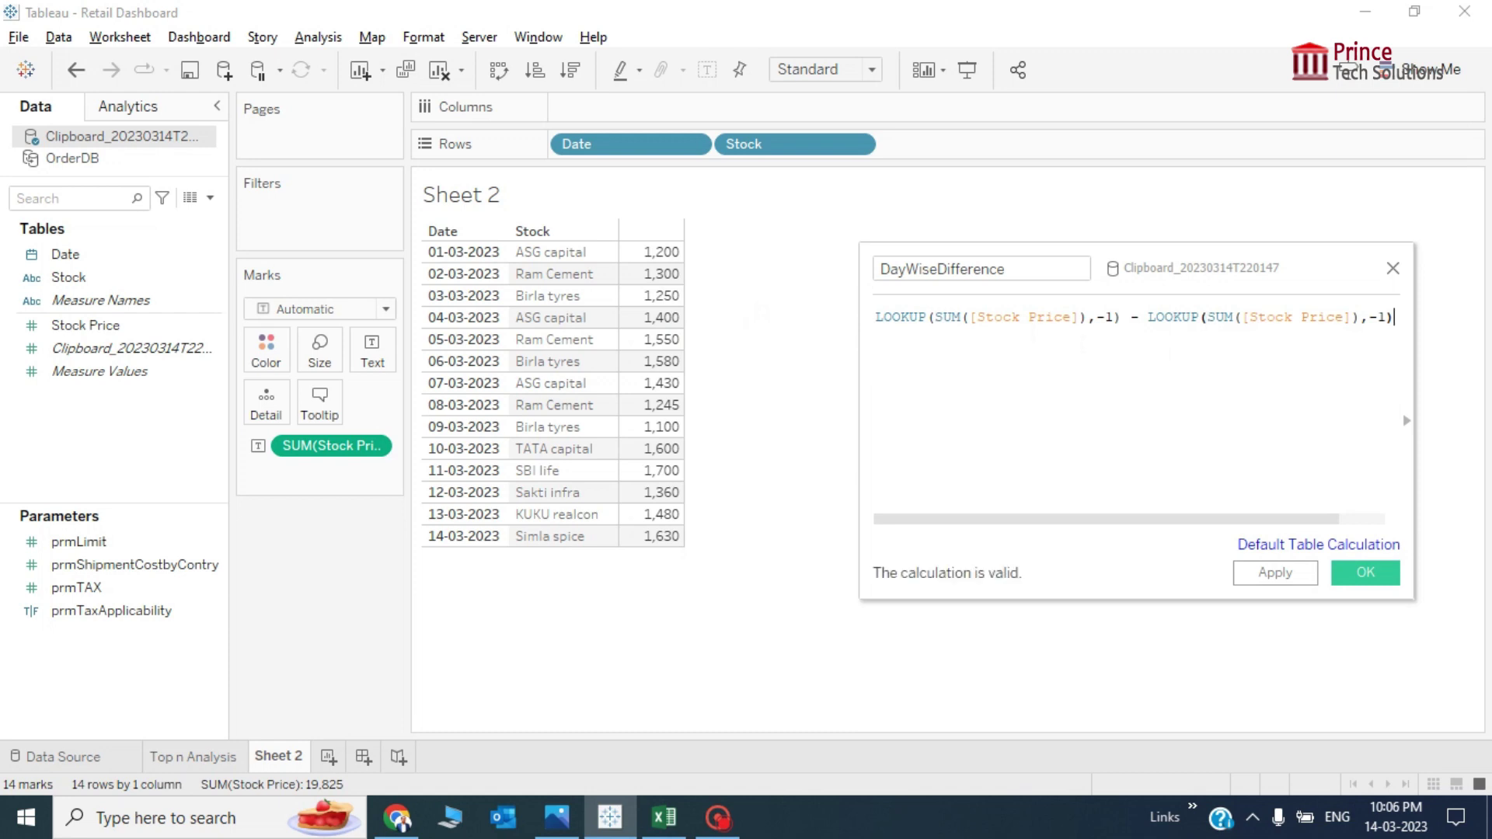
Set the offset of the second LOOKUP to 0 so it returns the current row's stock price
click(881, 317)
drag(878, 317, 1121, 317)
mouse_move(664, 256)
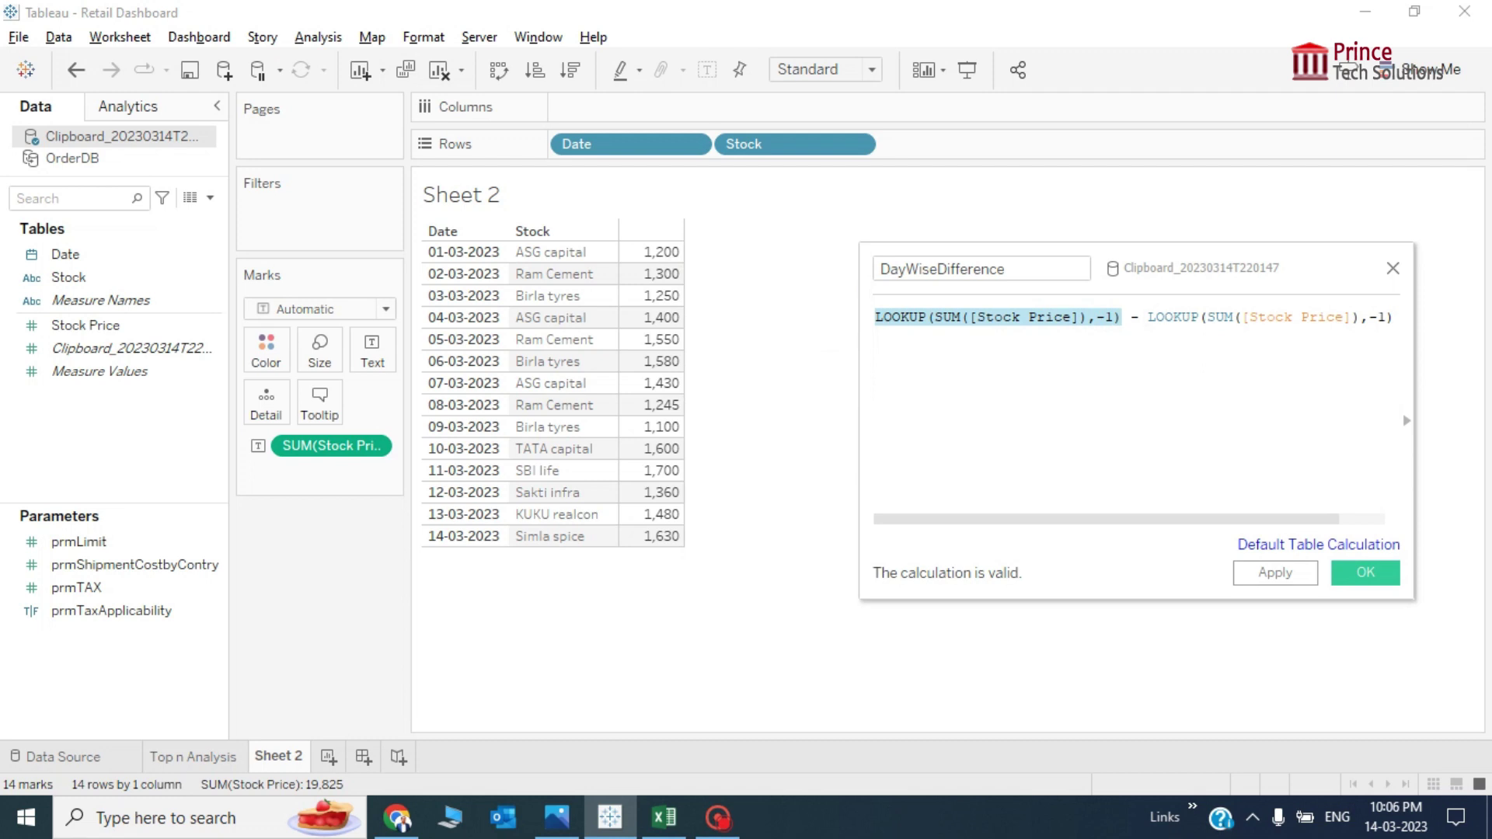
click(1151, 317)
click(1386, 317)
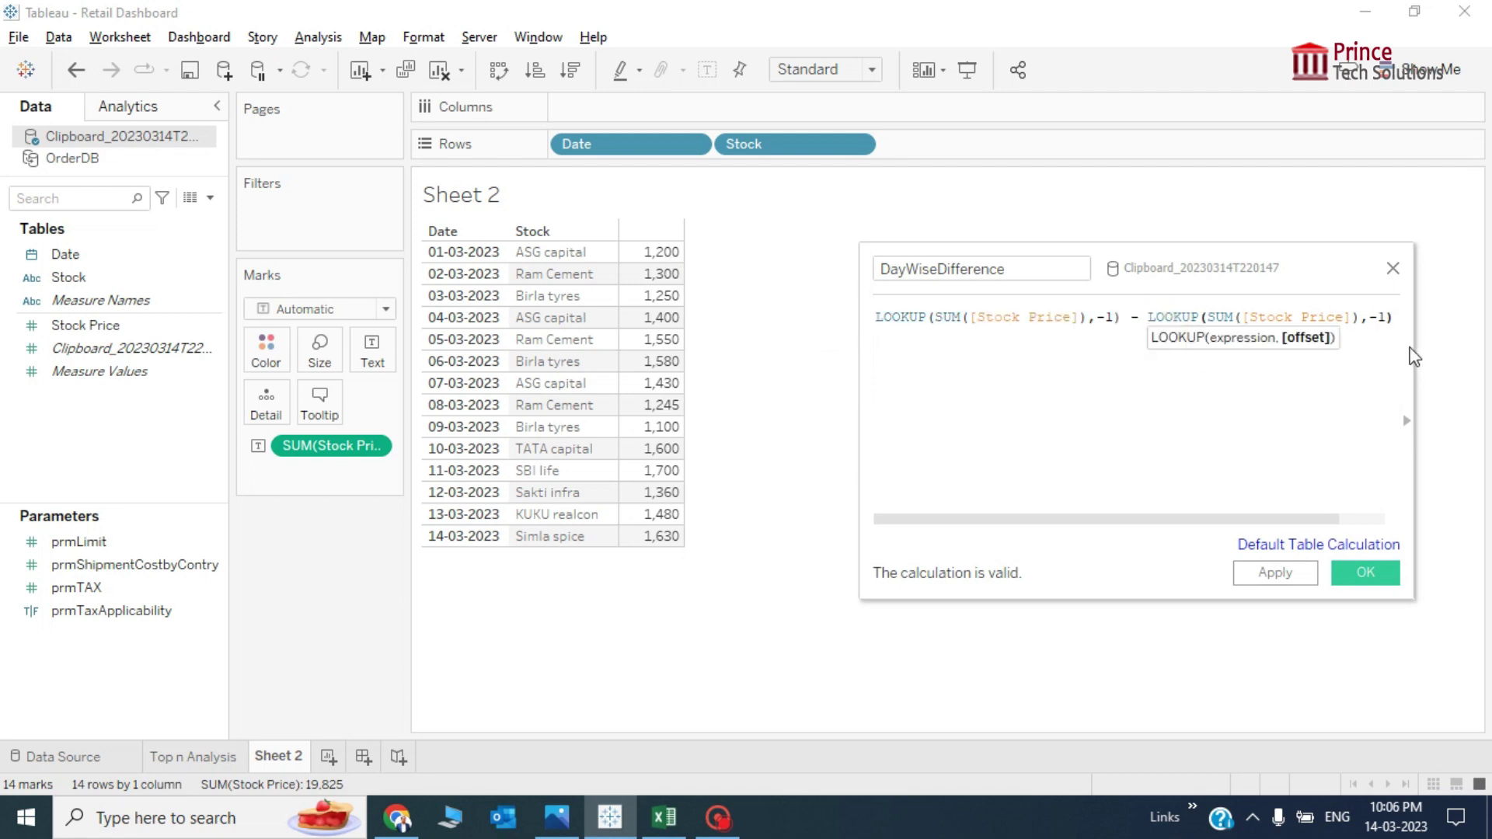
key(BackSpace)
key(BackSpace)
text(0)
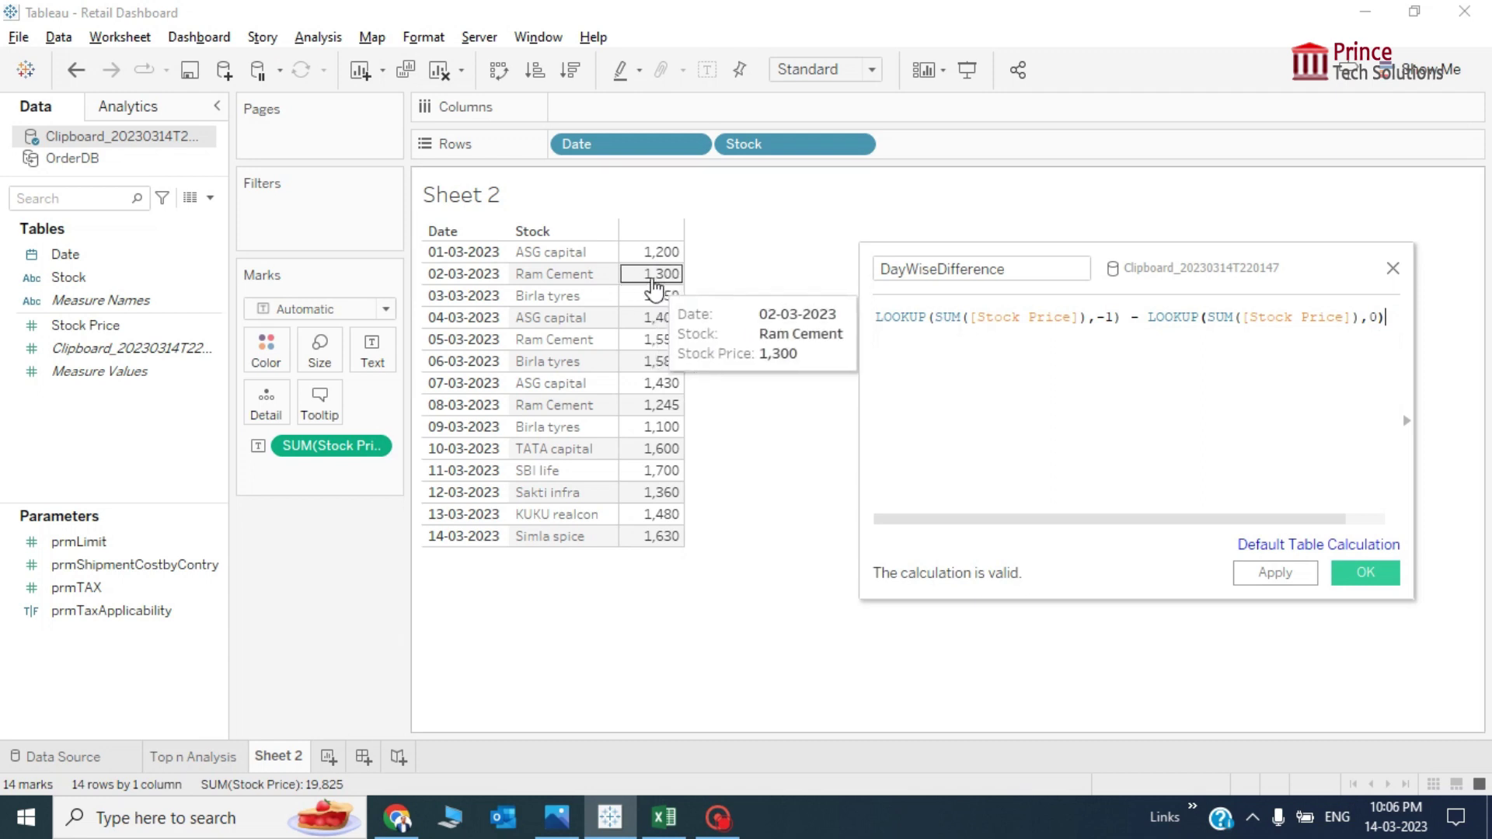
mouse_move(644, 282)
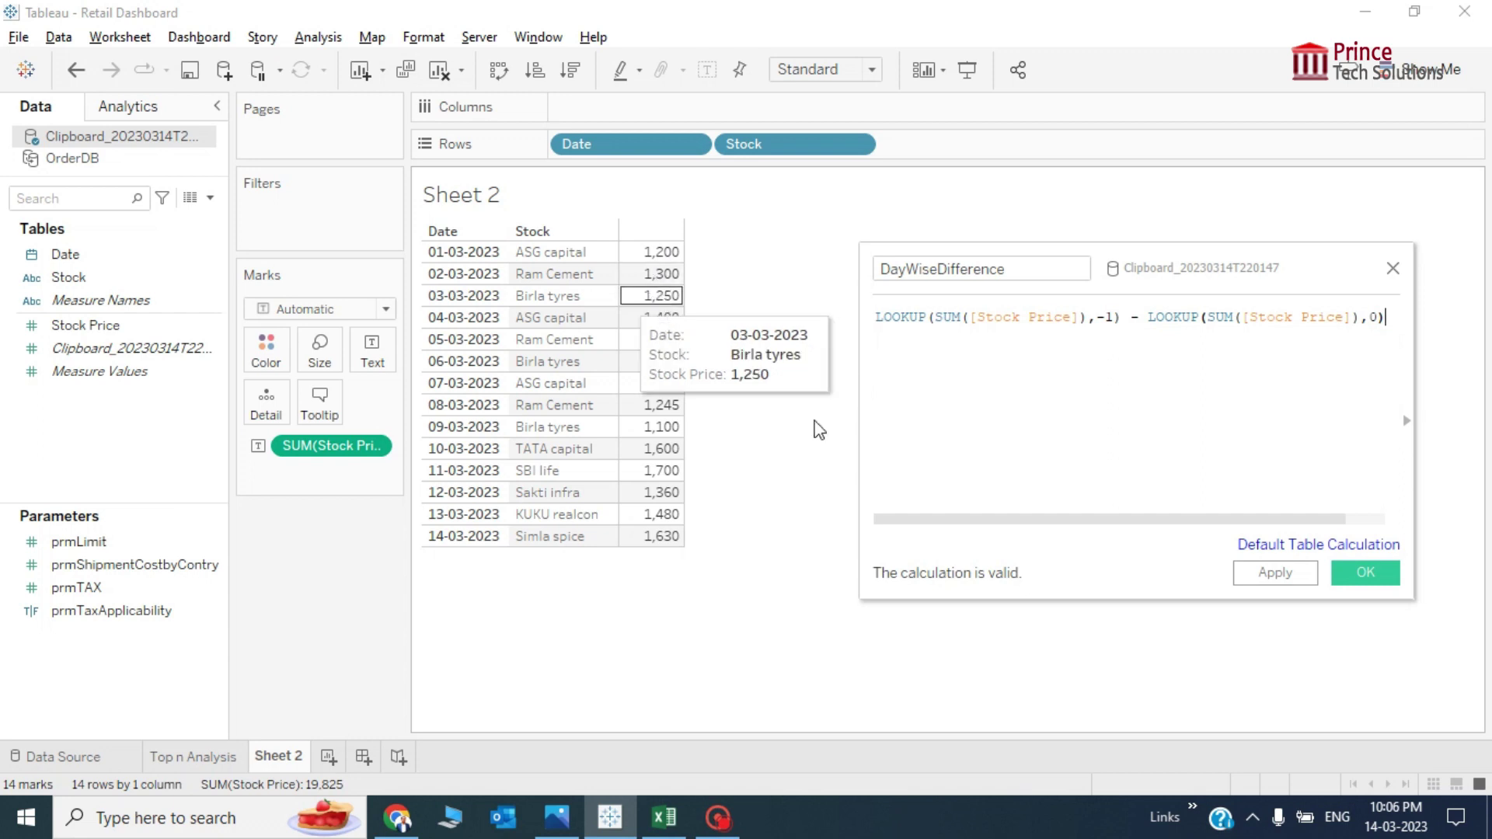
click(1070, 316)
key(Home)
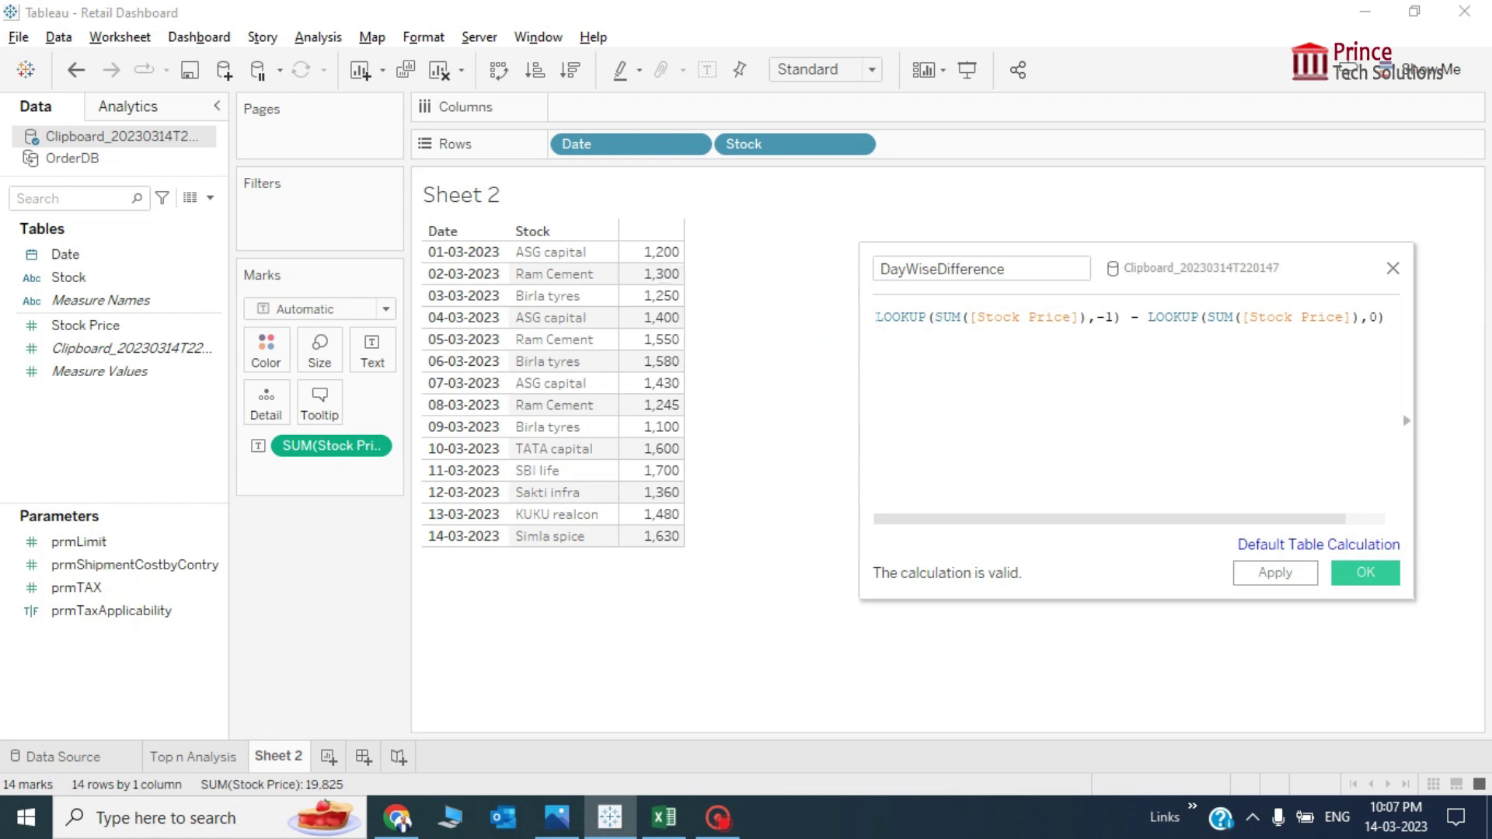
drag(876, 317, 1122, 317)
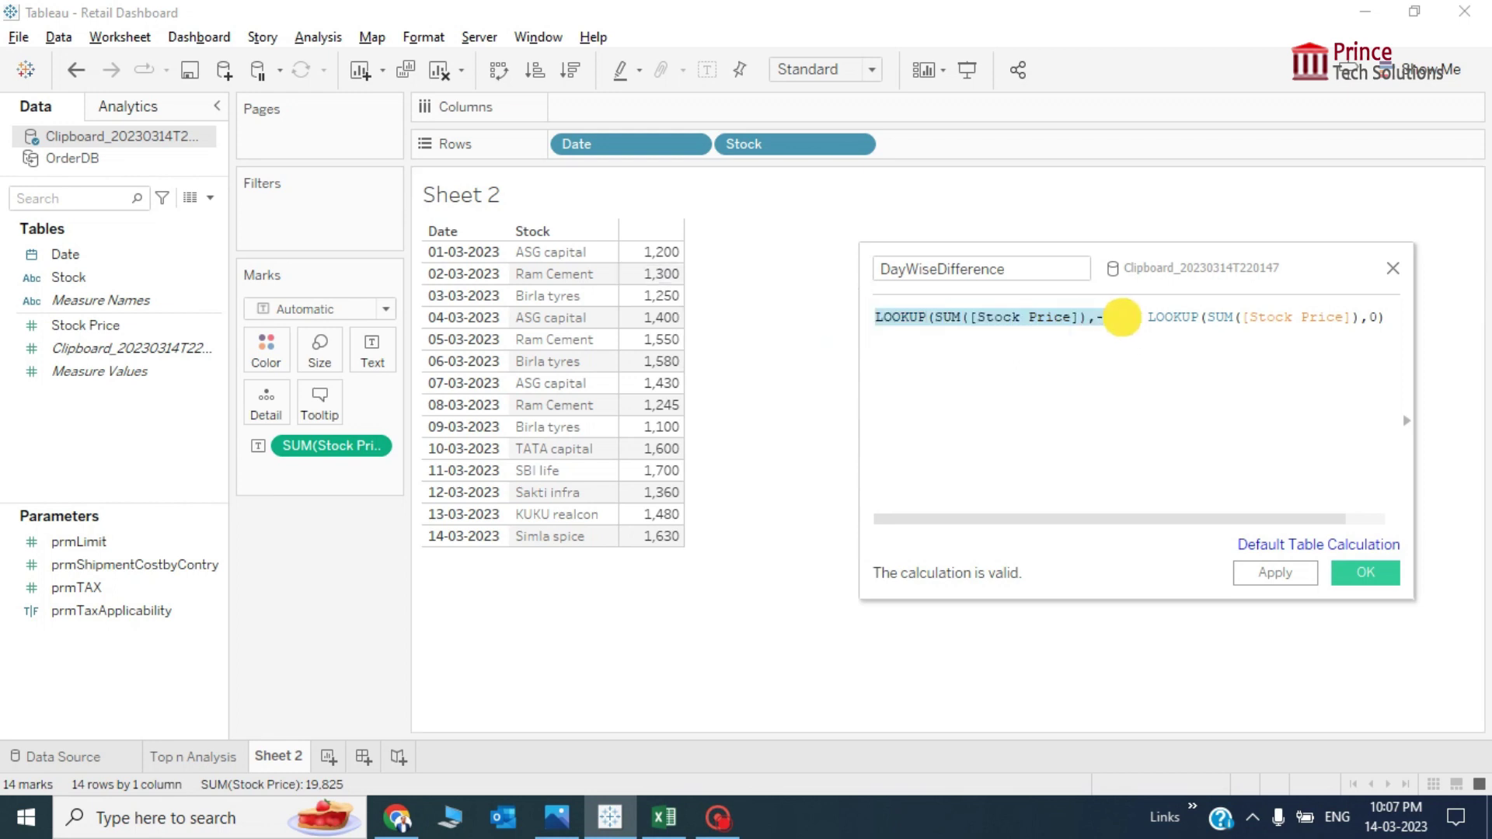
click(1144, 378)
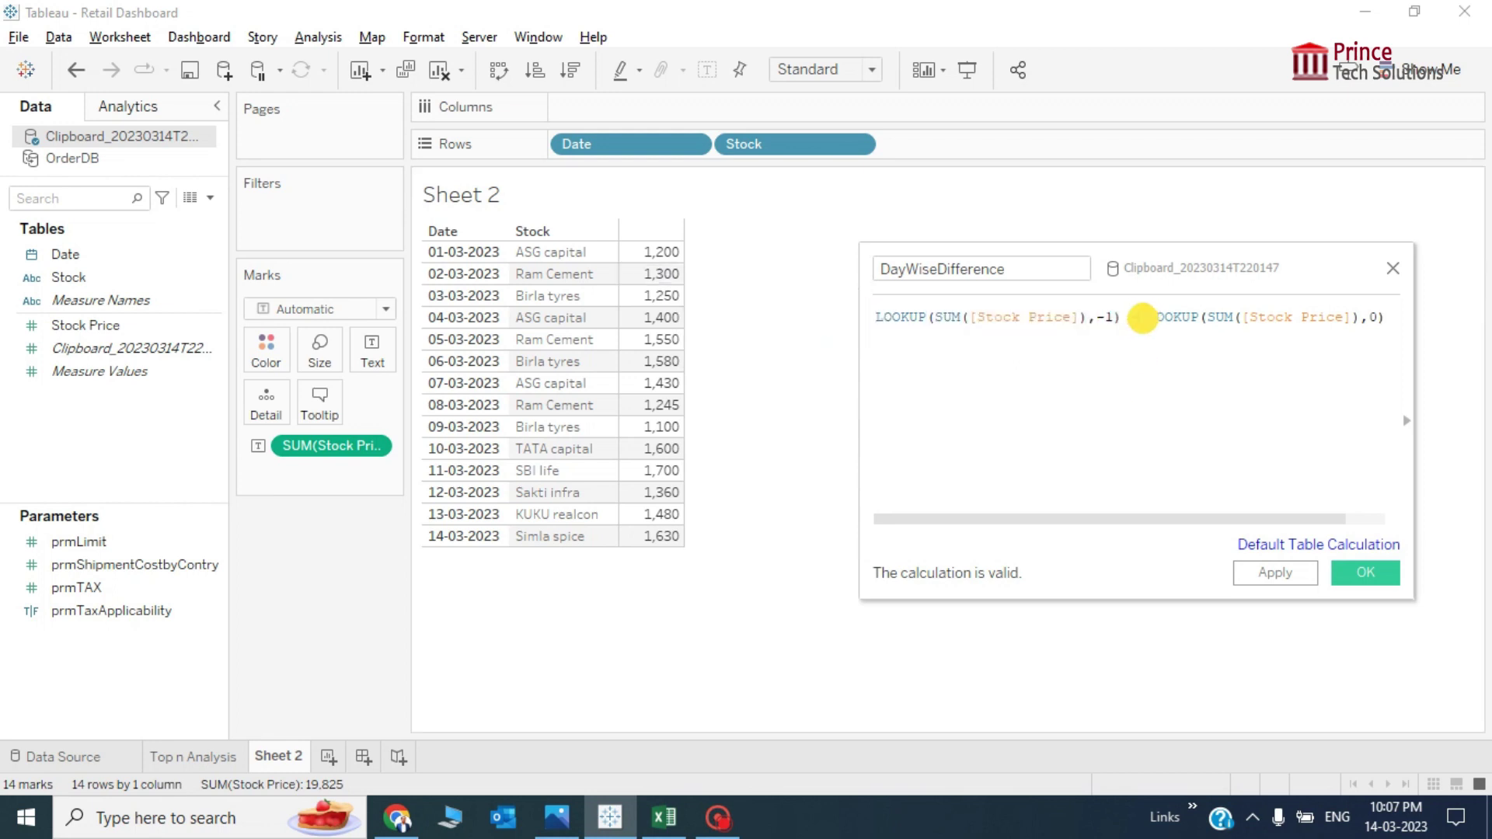
drag(1147, 317, 1385, 317)
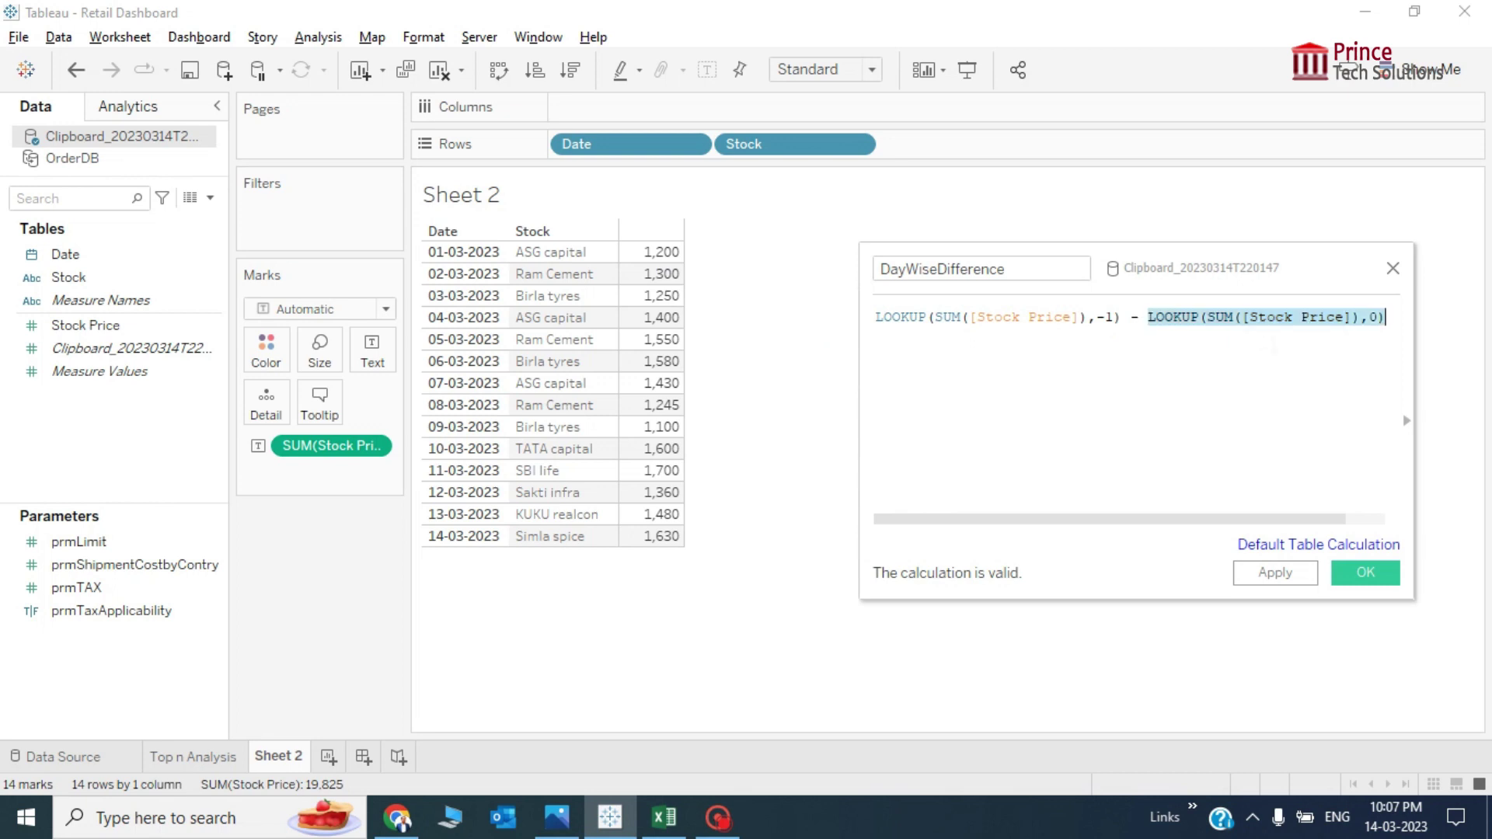
Add the comparison <0 after the LOOKUP difference and begin the formula with if
click(1386, 317)
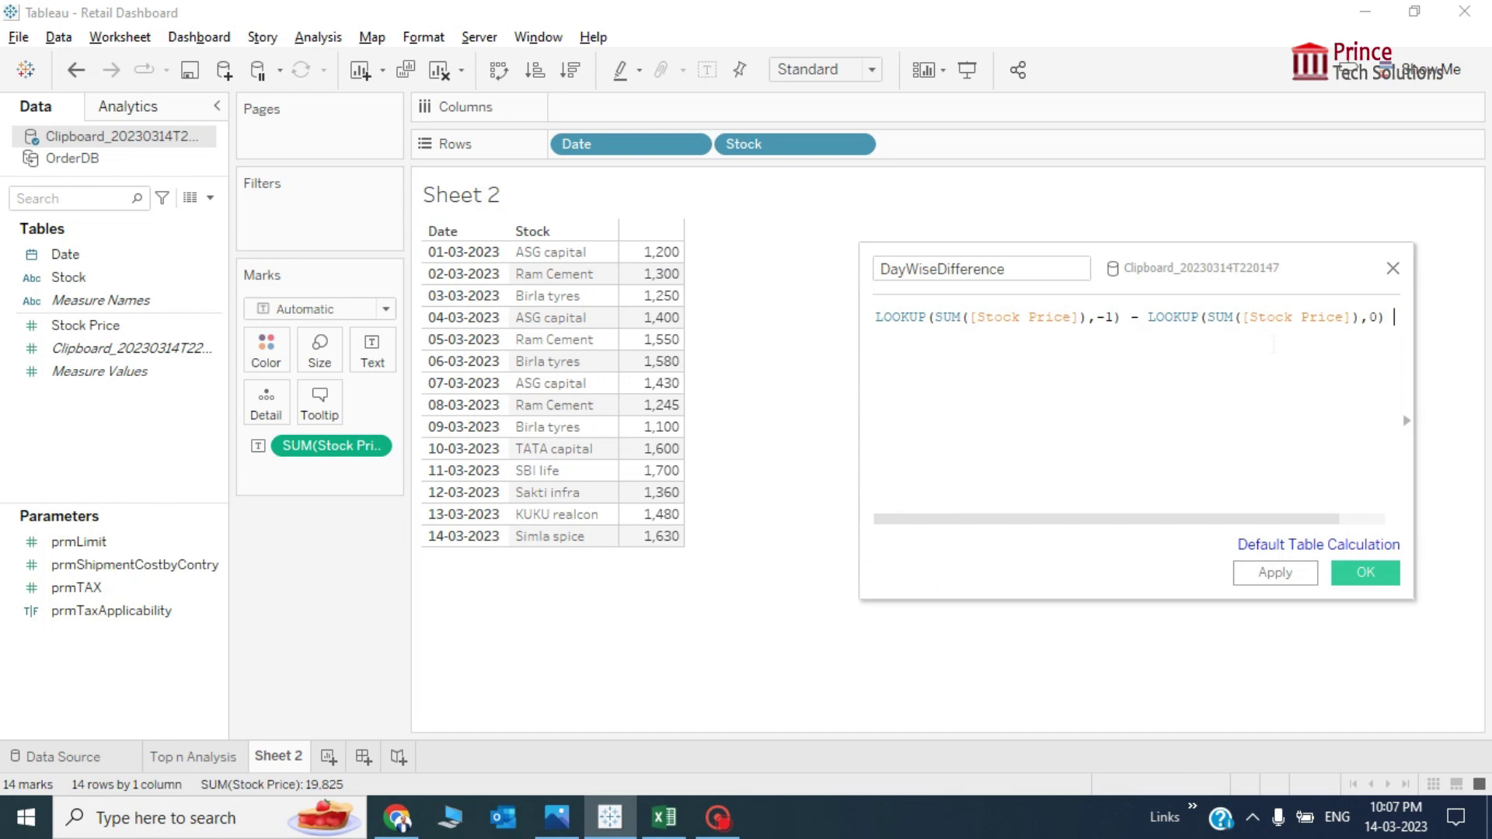
text(s0)
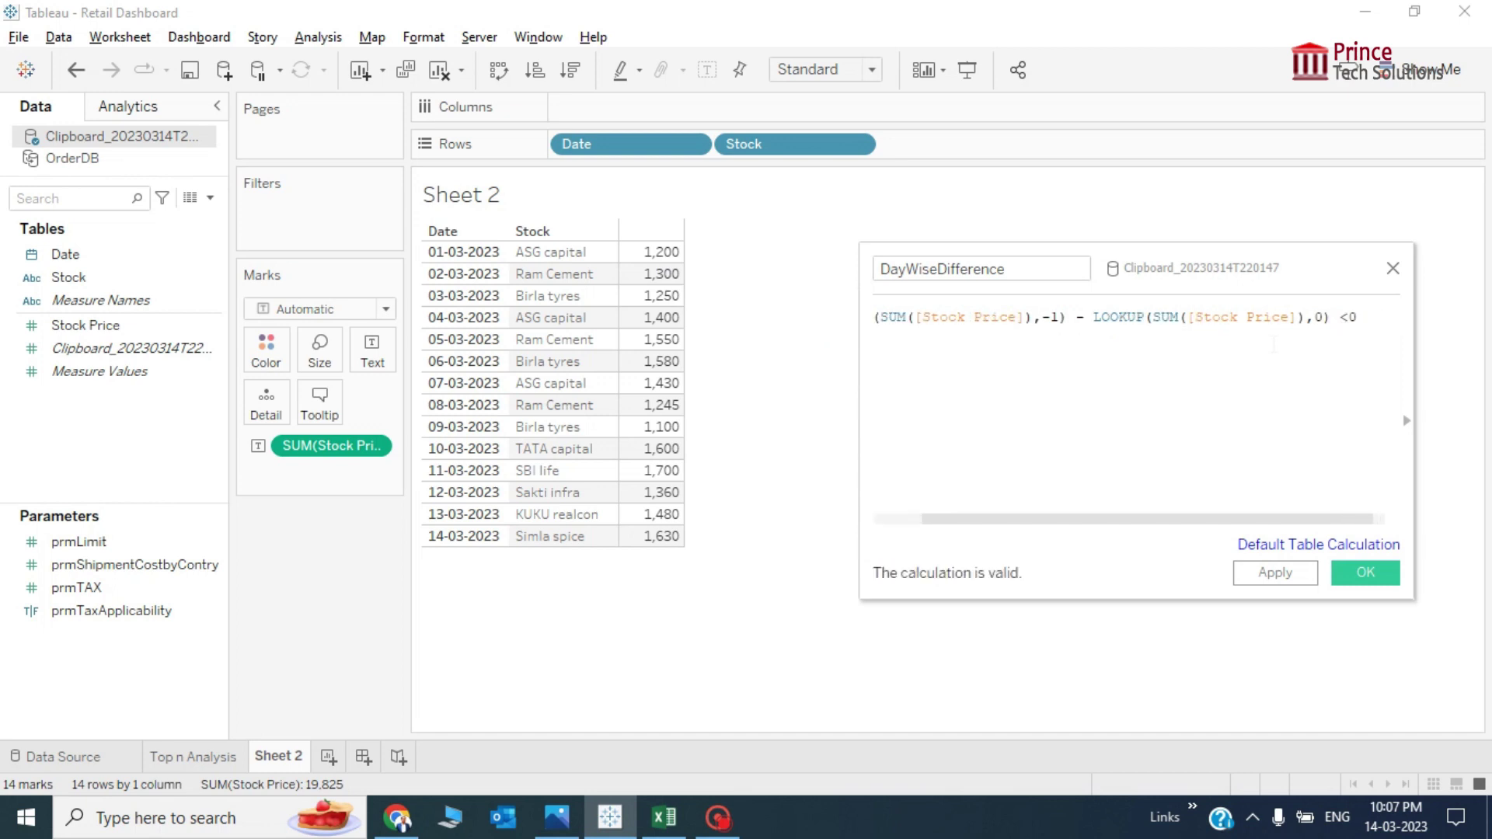
key(Home)
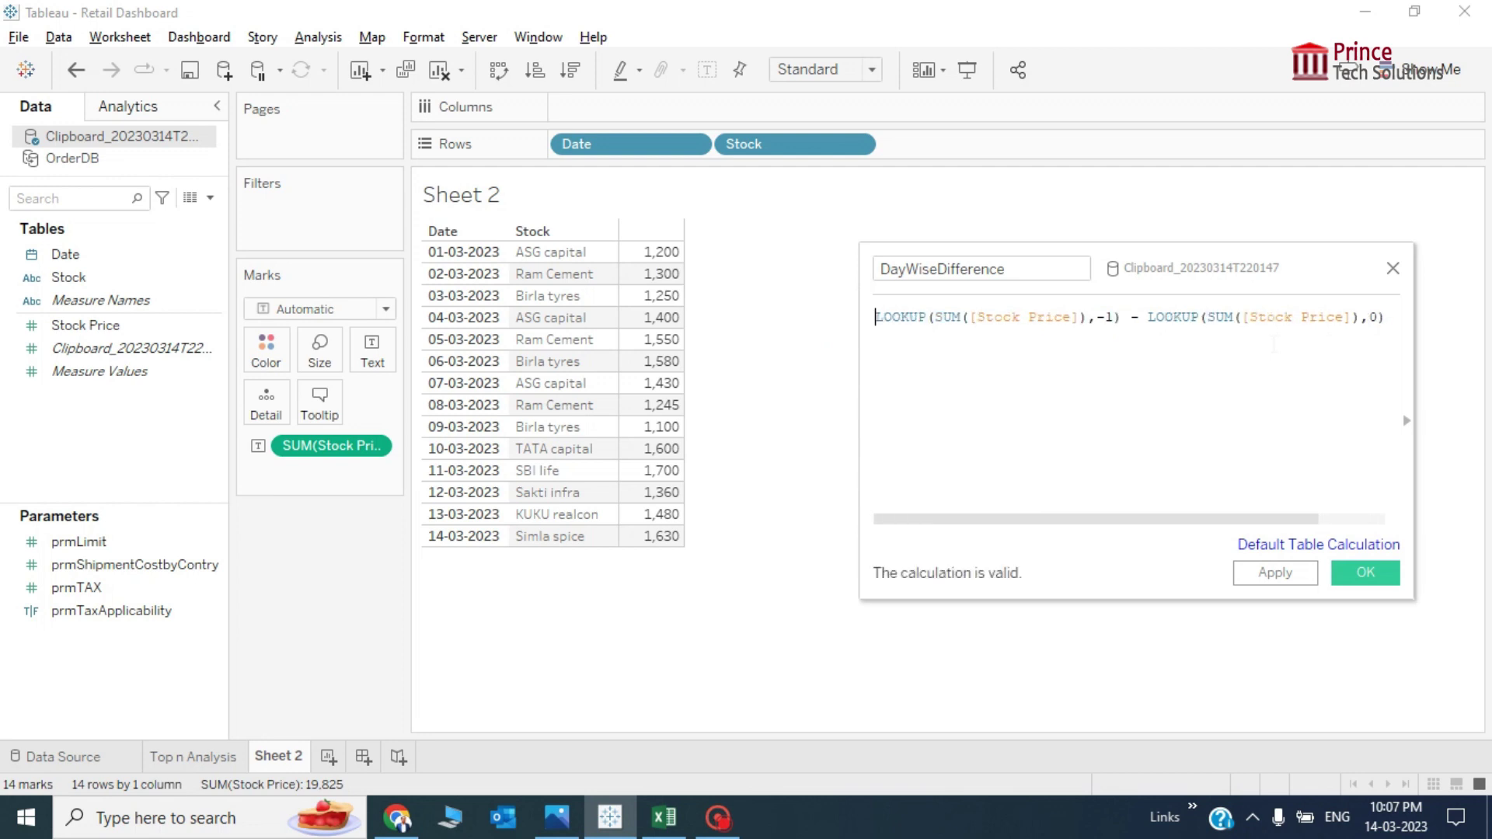
text(IF)
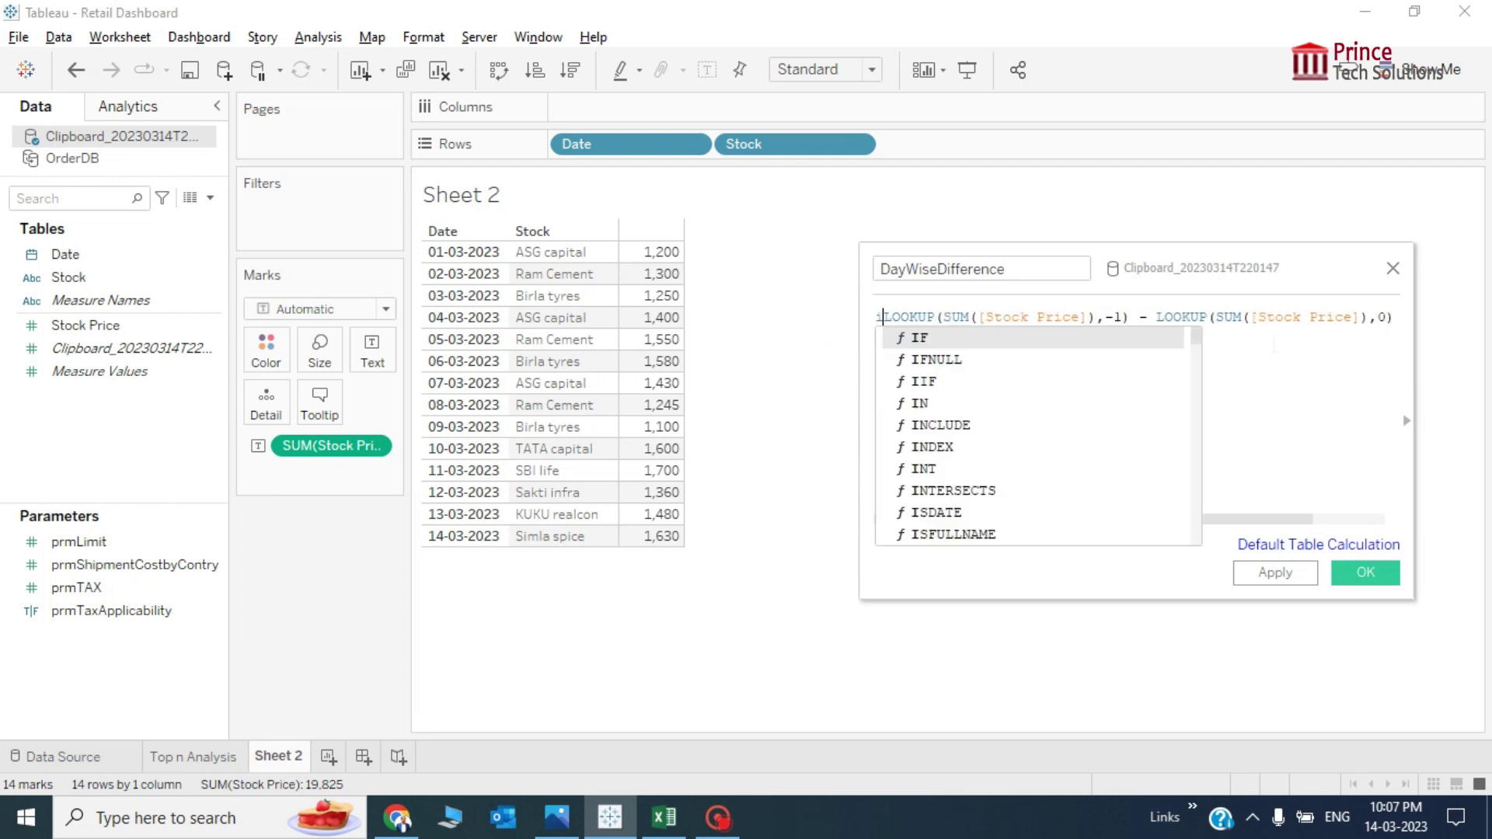
key(Return)
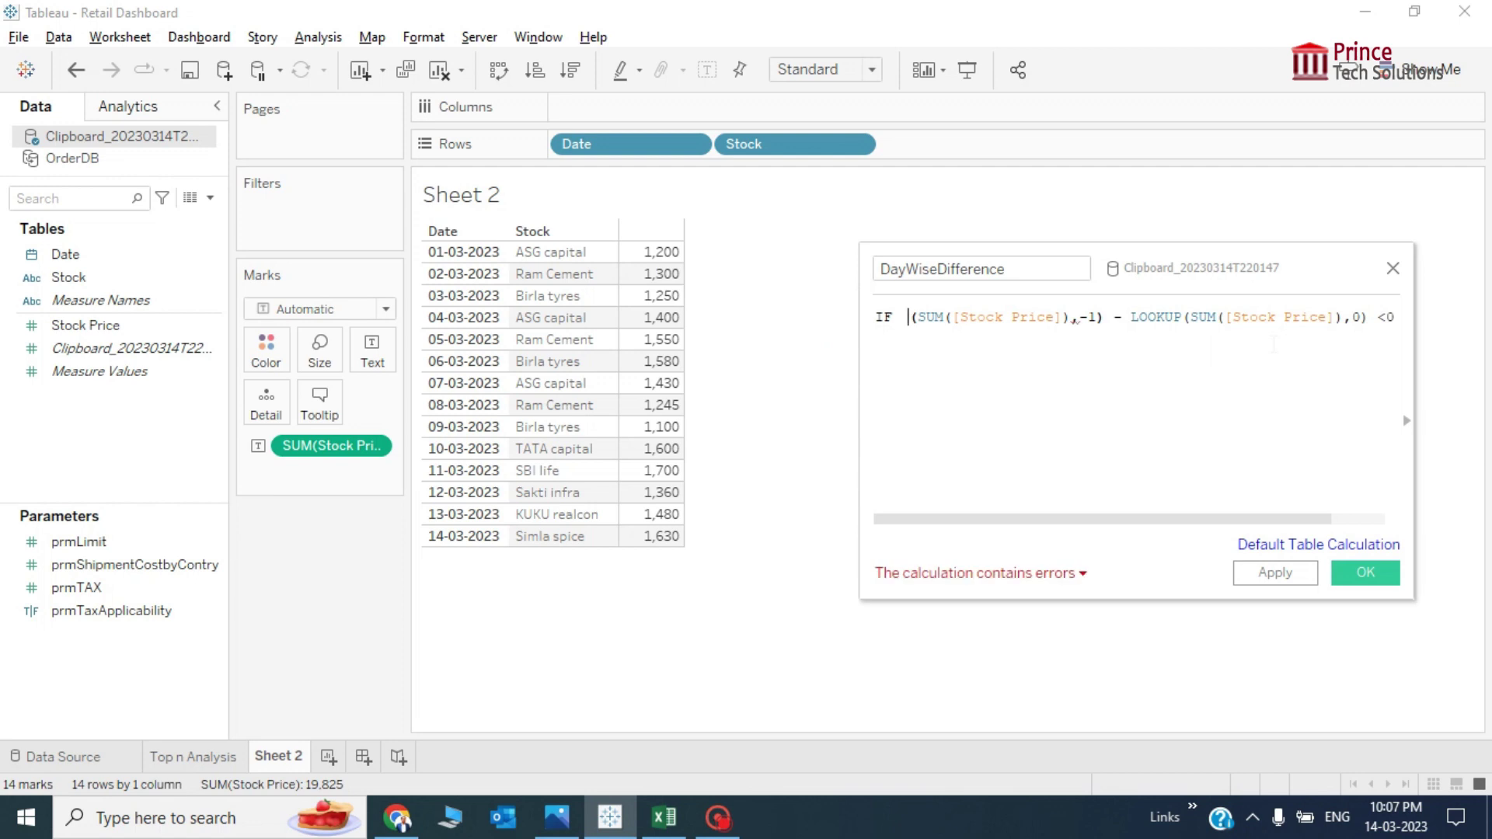
key(ctrl+z)
text(if)
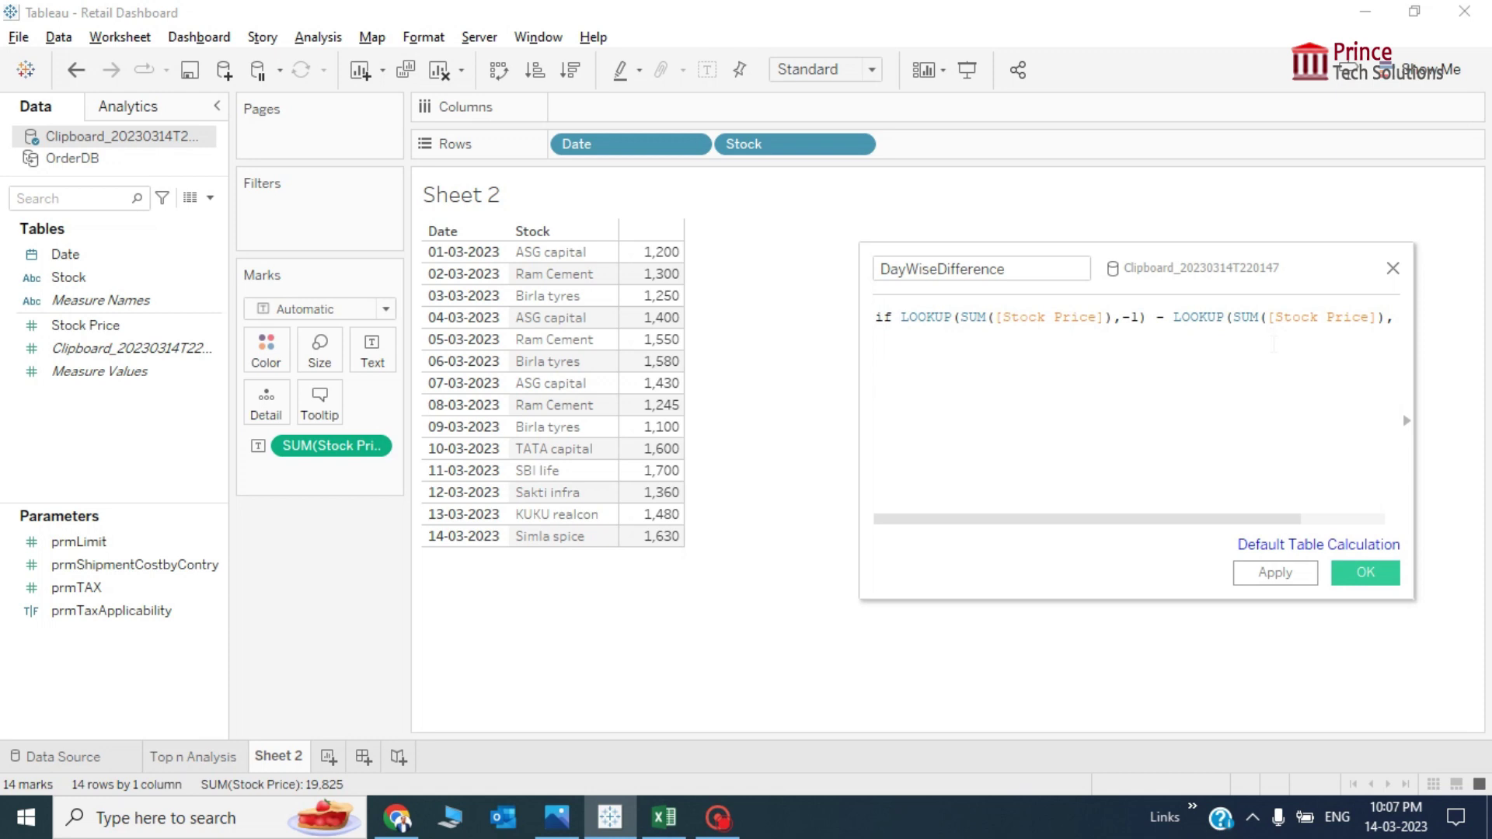
Enclose the LOOKUP subtraction in parentheses and end the condition line with THEN
text( ()
key(End)
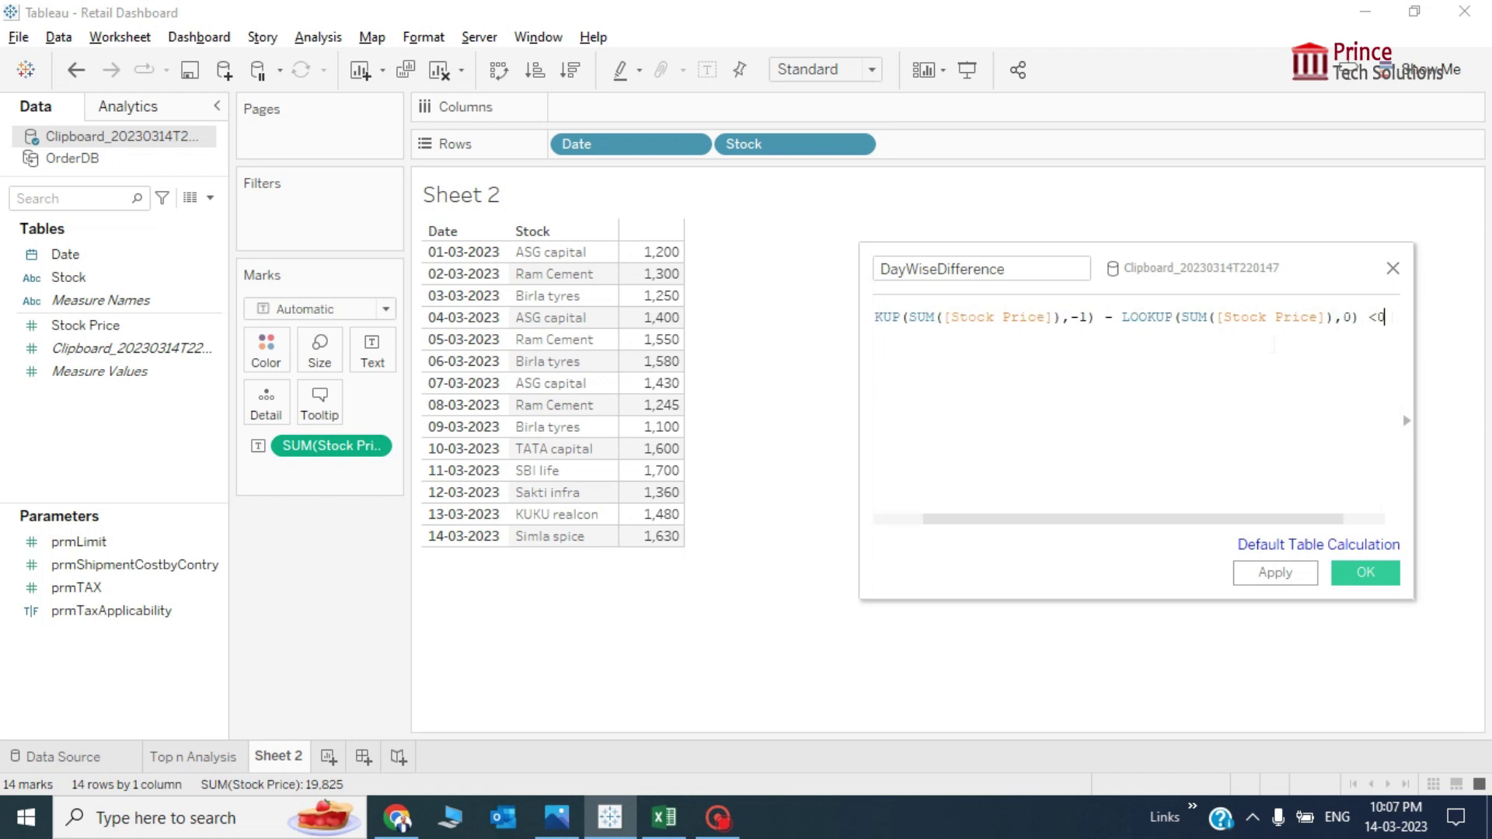
text())
key(End)
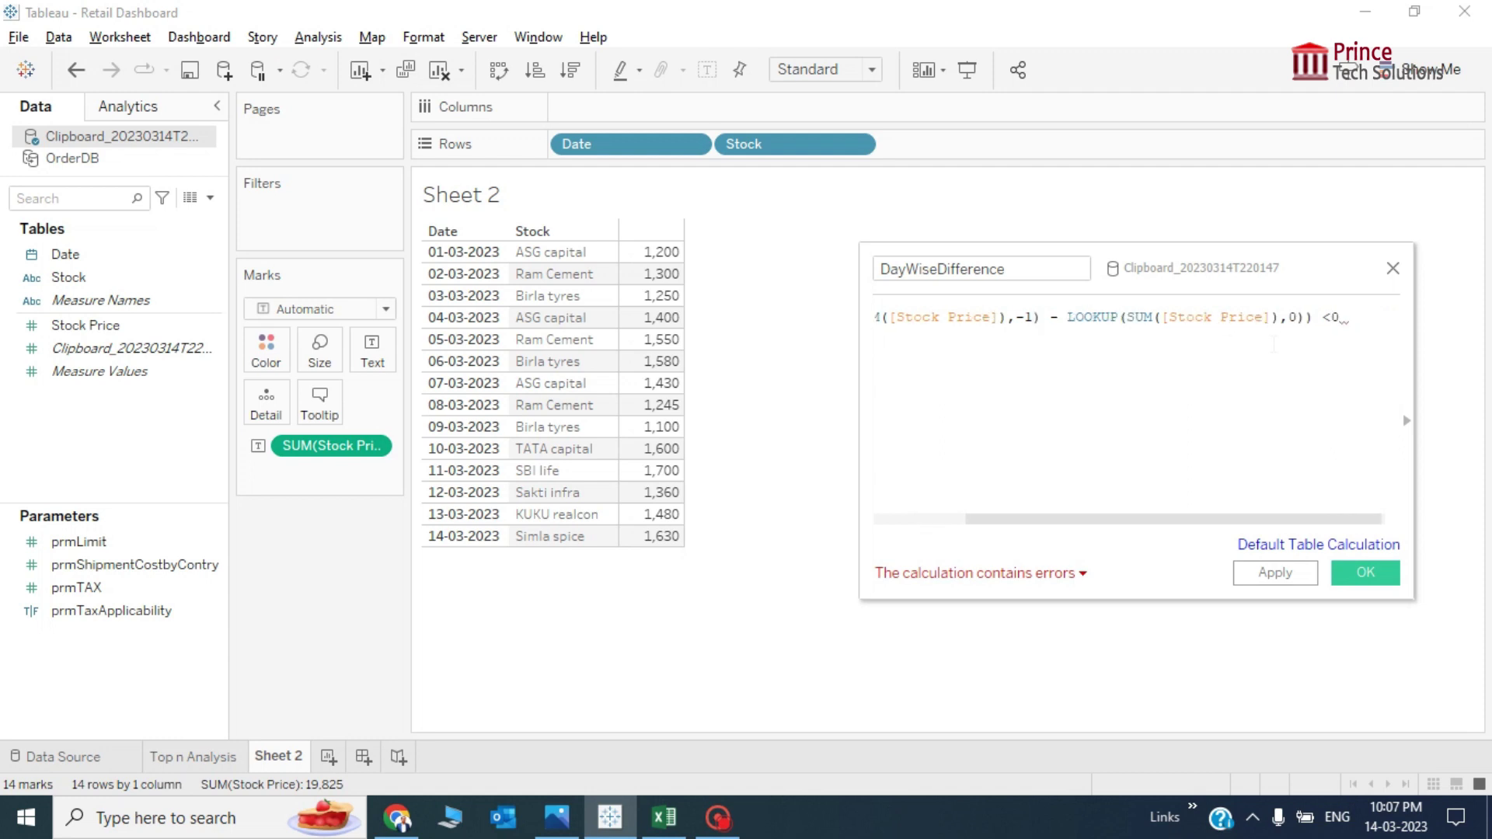
text(THEN)
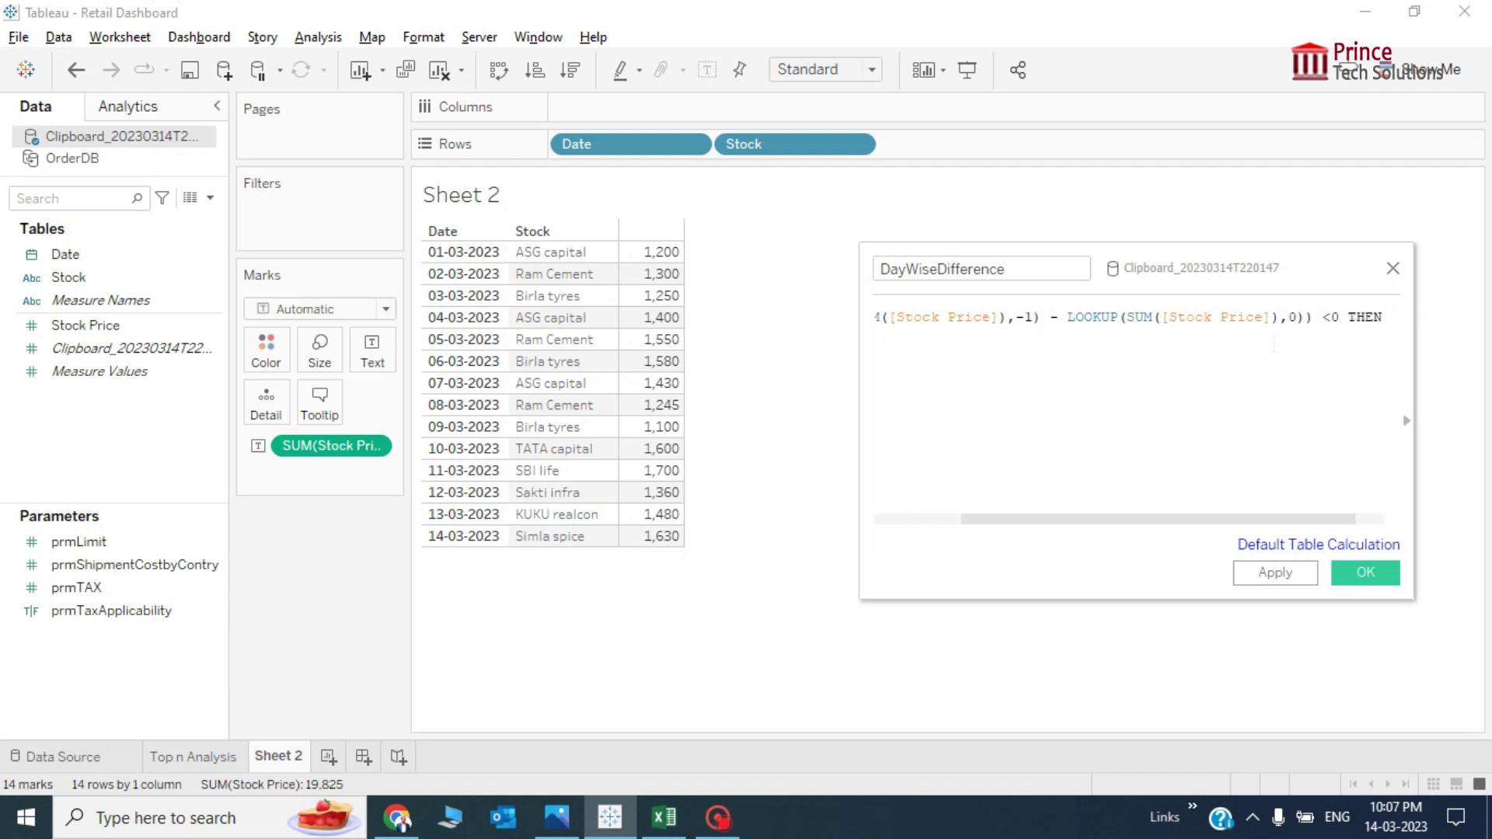
key(Return)
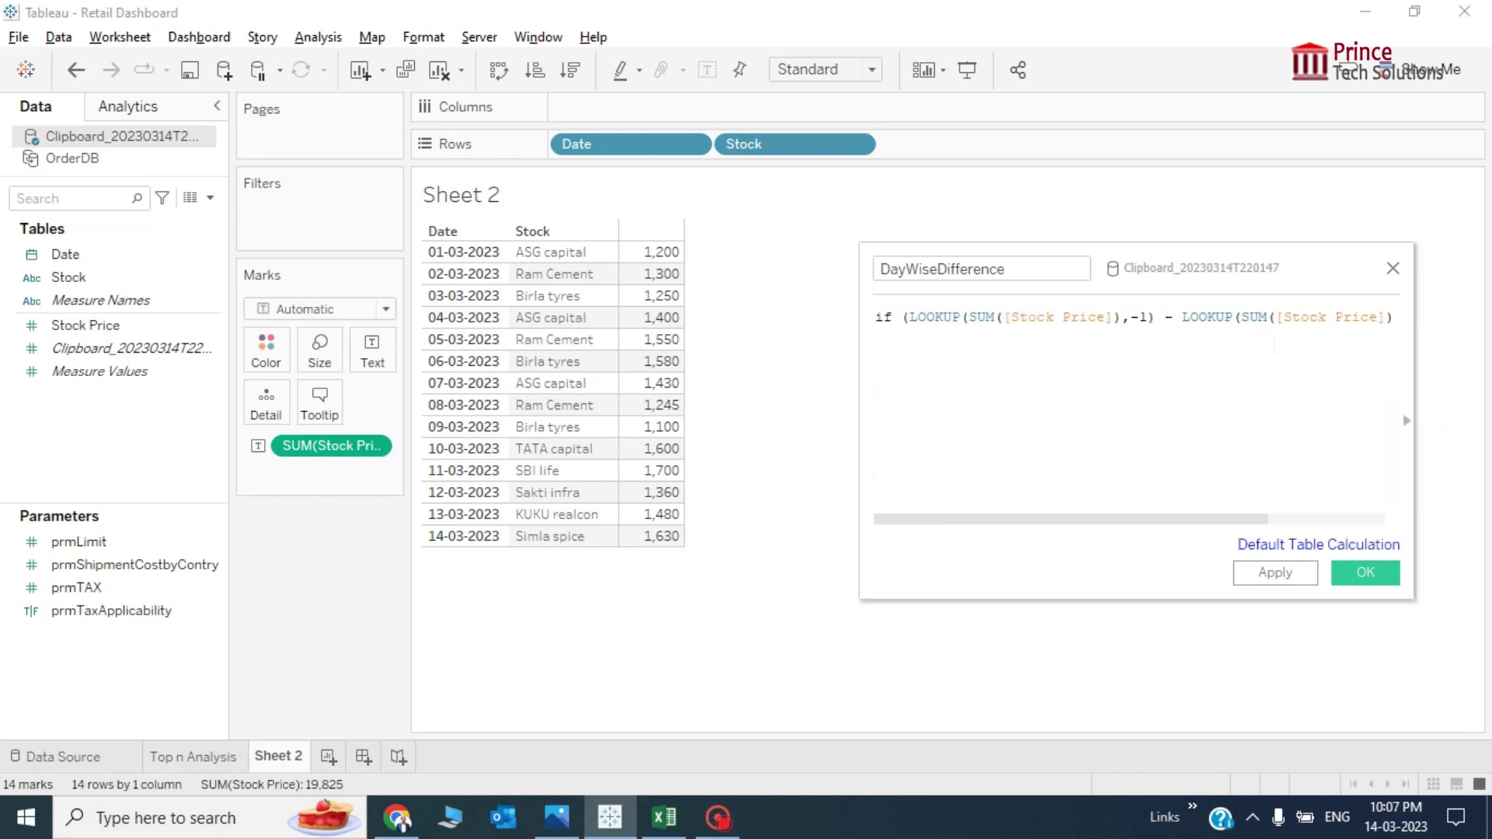
Enter 'Down' on its own line as the result when the condition is true
text('')
key(Left)
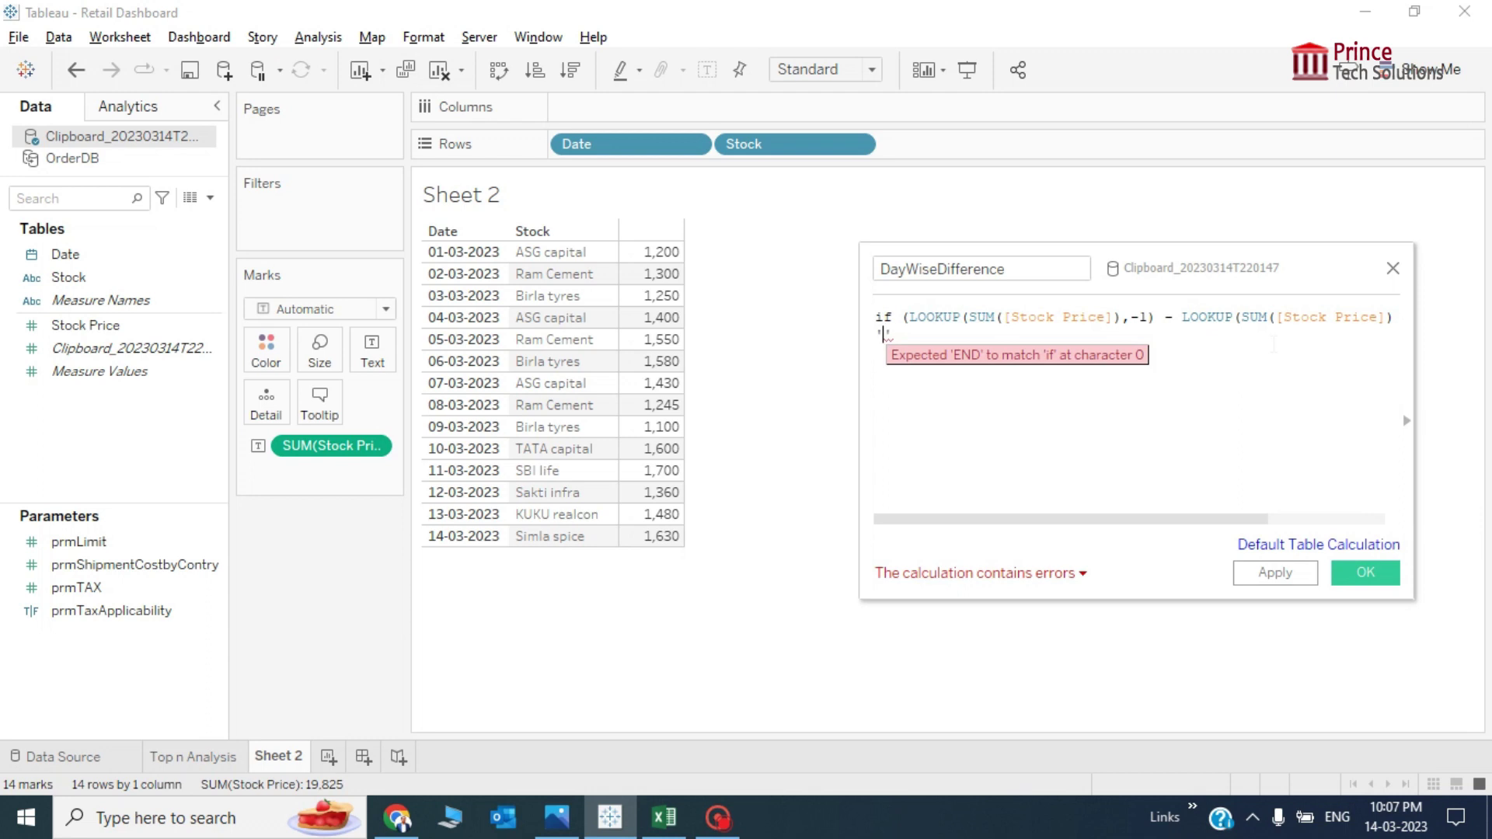
text(Decr)
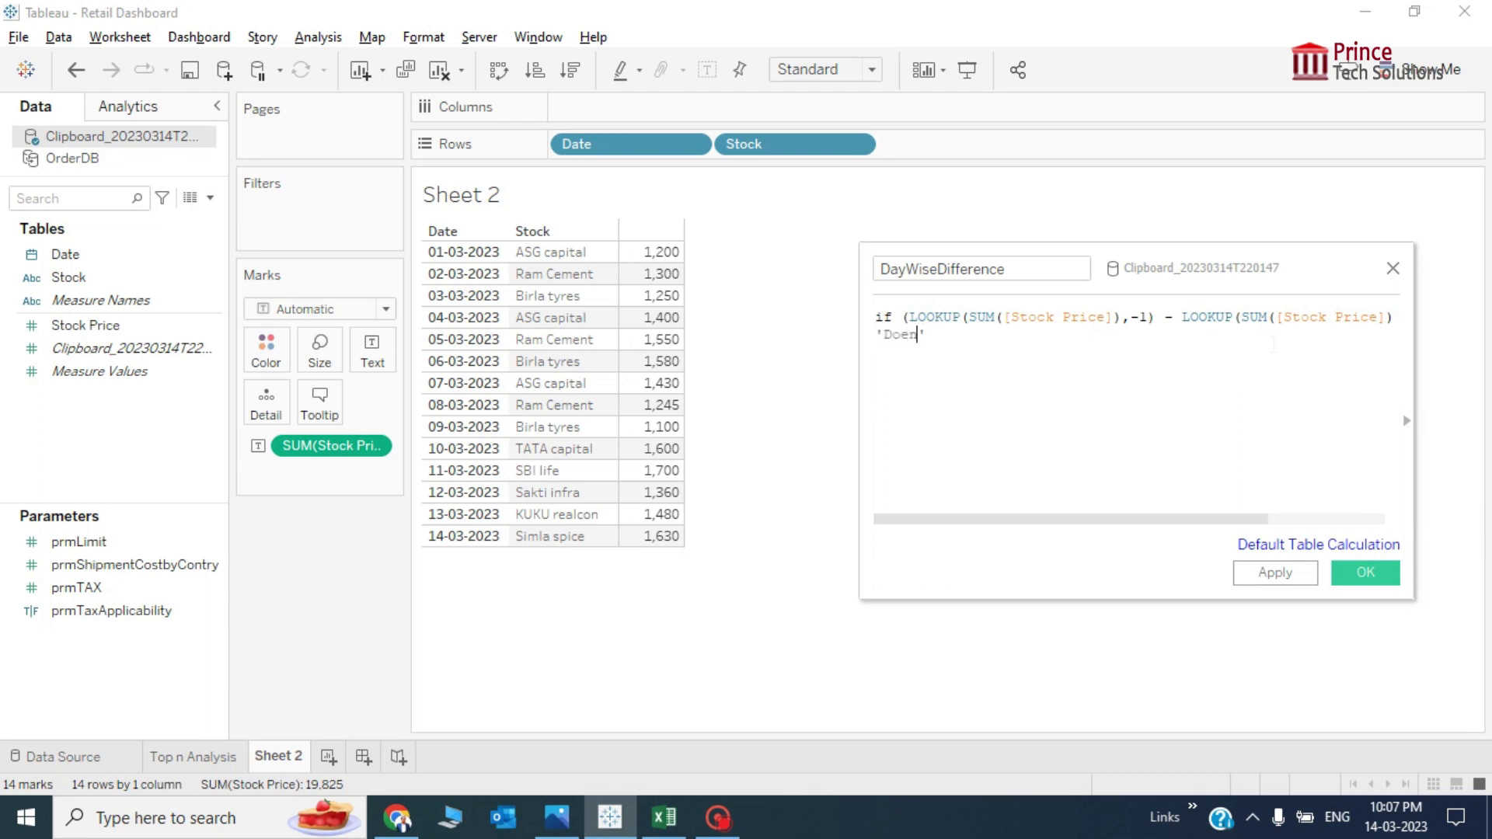
key(shift+Left)
key(shift+Left)
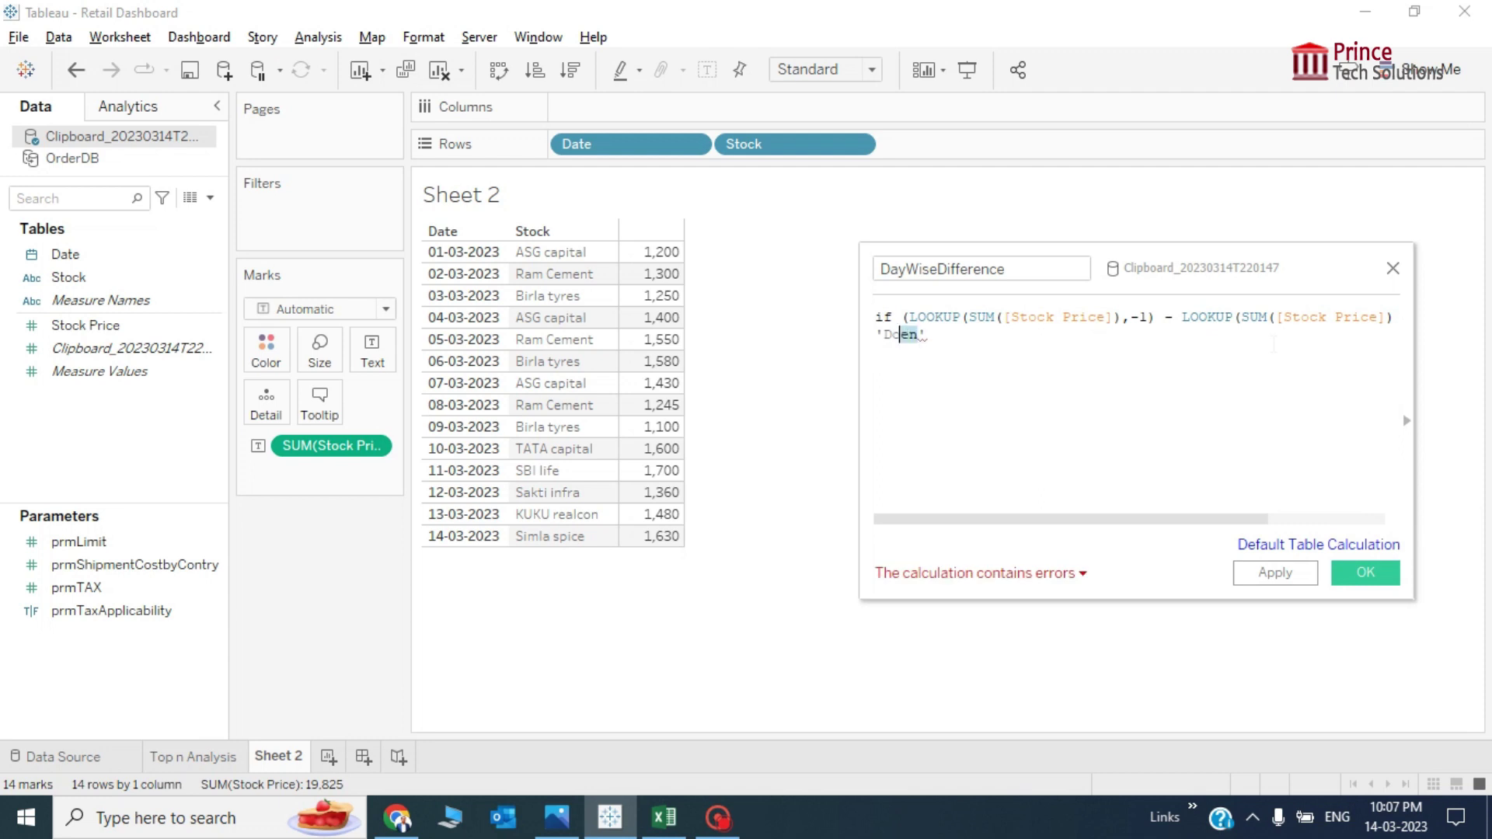
text(wn)
key(End)
Complete the IF statement with an ELSE branch returning 'Up' and a closing END
key(Return)
text(ELSE)
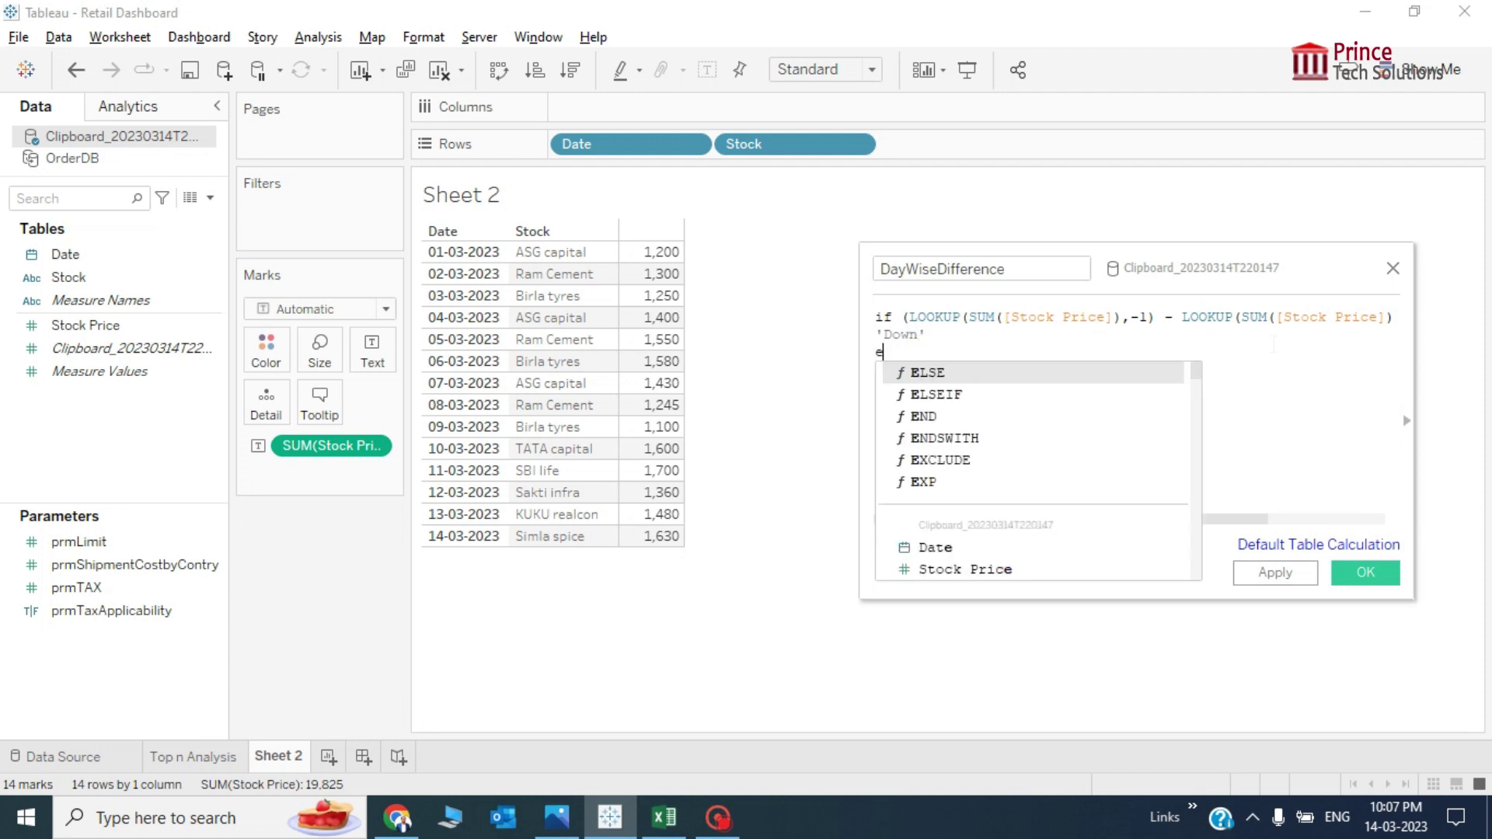
key(Return)
text('Up)
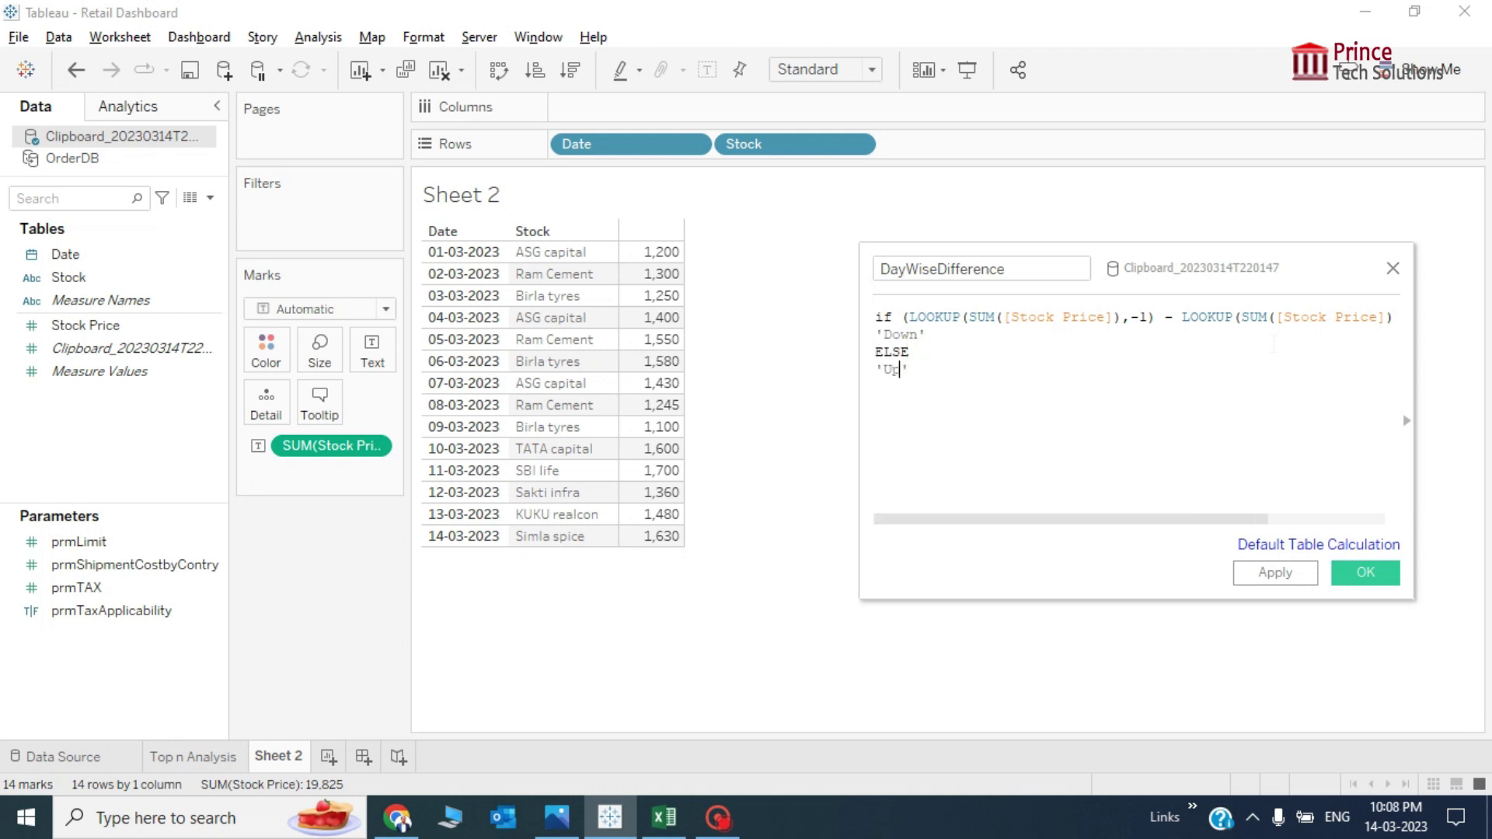
key(End)
key(Return)
text(END)
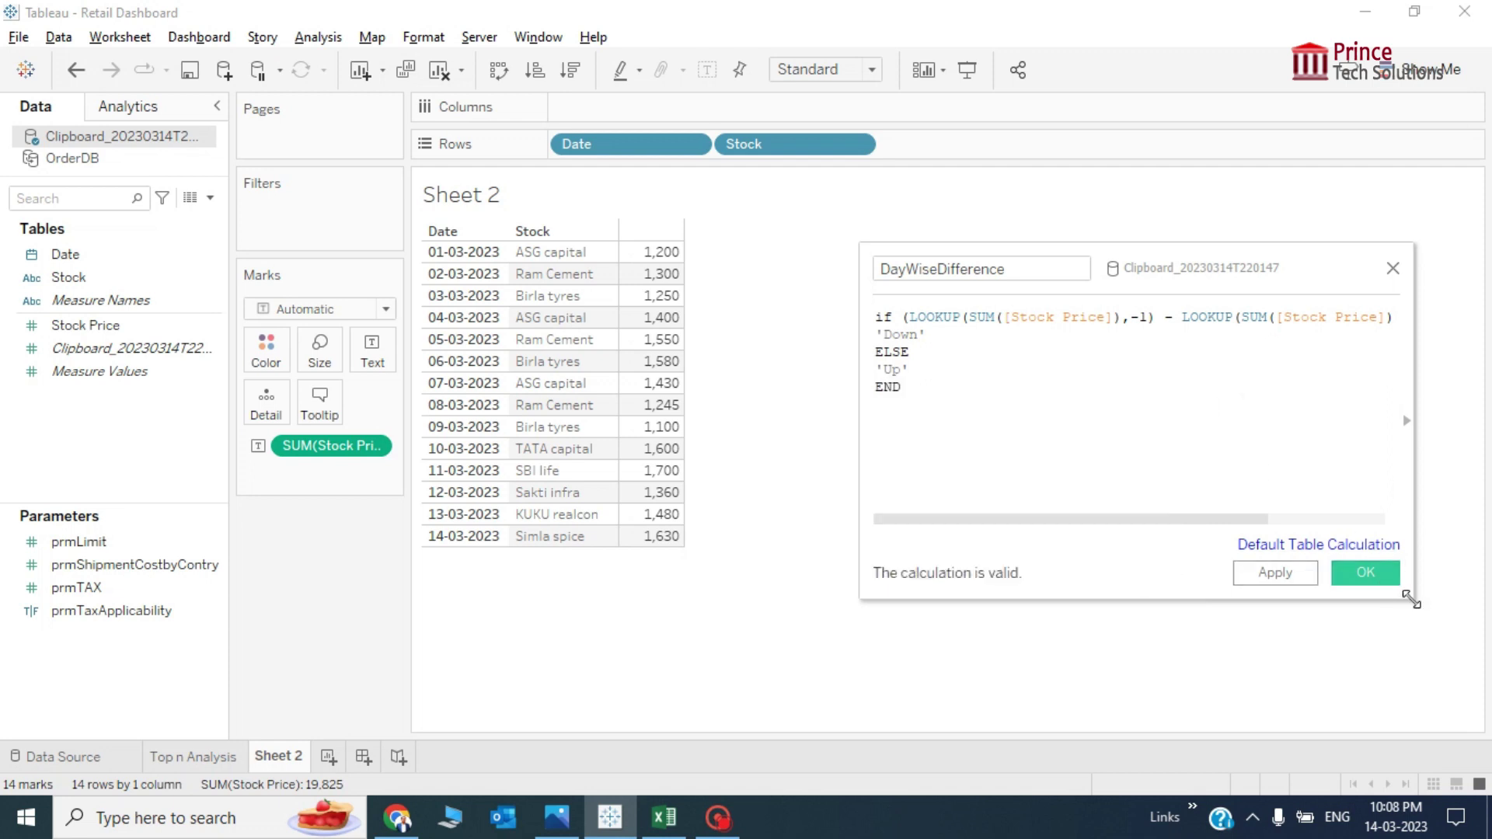
Widen the calculation editor and move it closer to the stock price table
drag(1411, 599, 1482, 595)
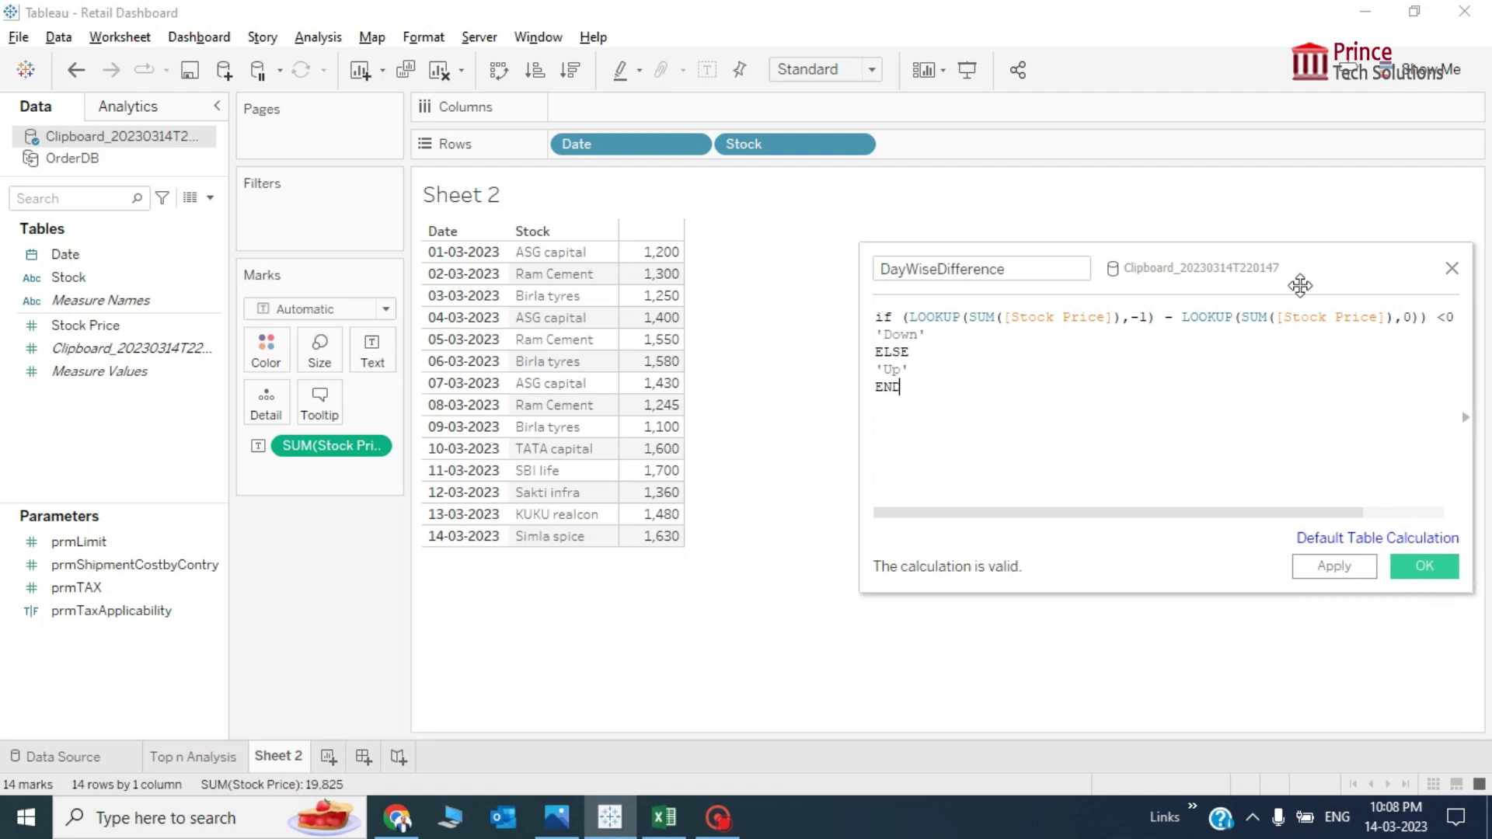
drag(1318, 255, 1107, 251)
mouse_move(1150, 286)
mouse_down()
mouse_move(1182, 287)
mouse_move(1166, 266)
mouse_up()
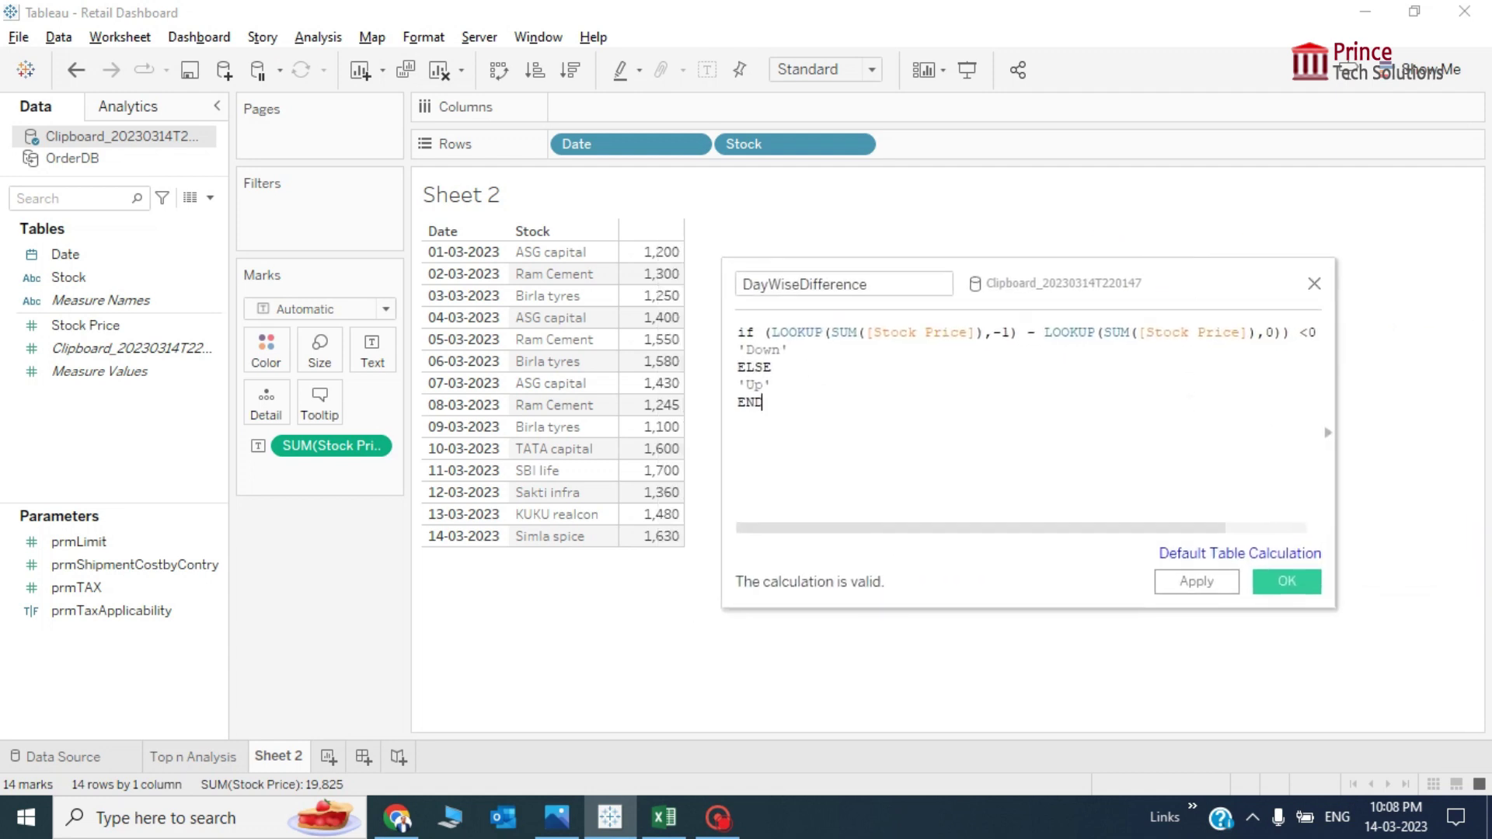
click(753, 332)
drag(765, 332, 1291, 333)
click(765, 401)
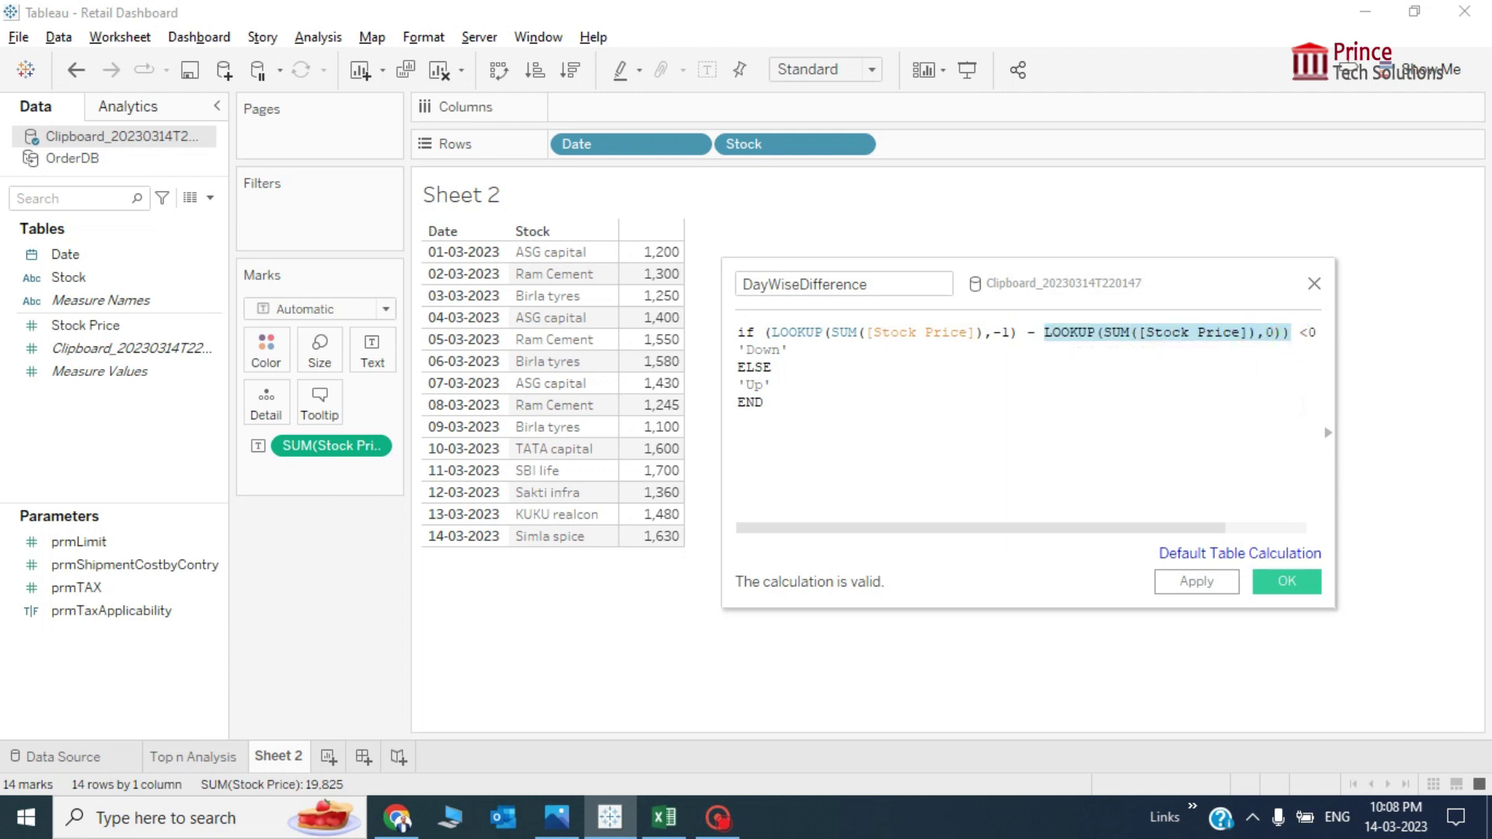
click(1301, 331)
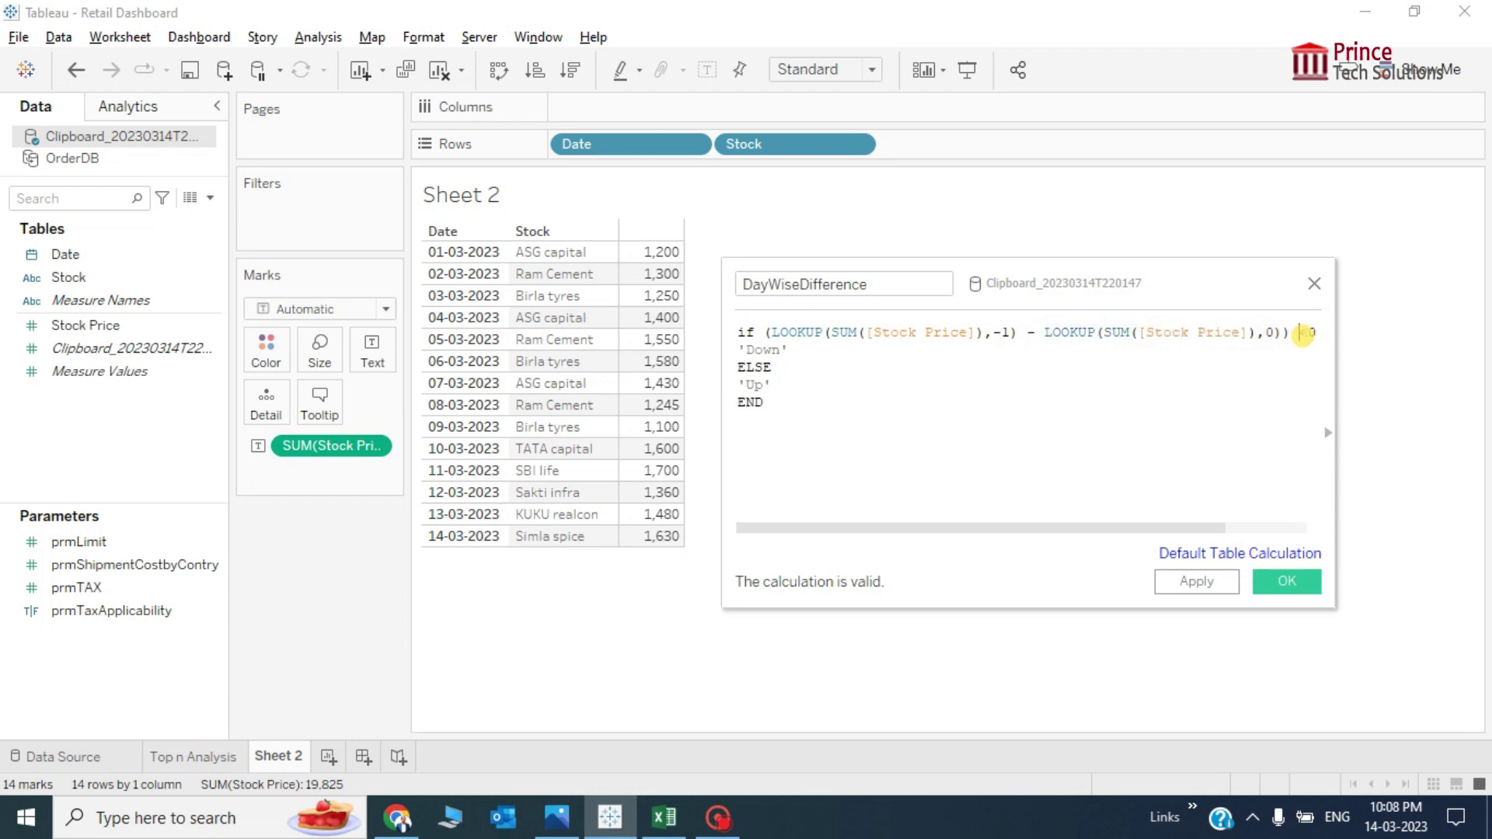
drag(1302, 332, 1325, 327)
click(1265, 336)
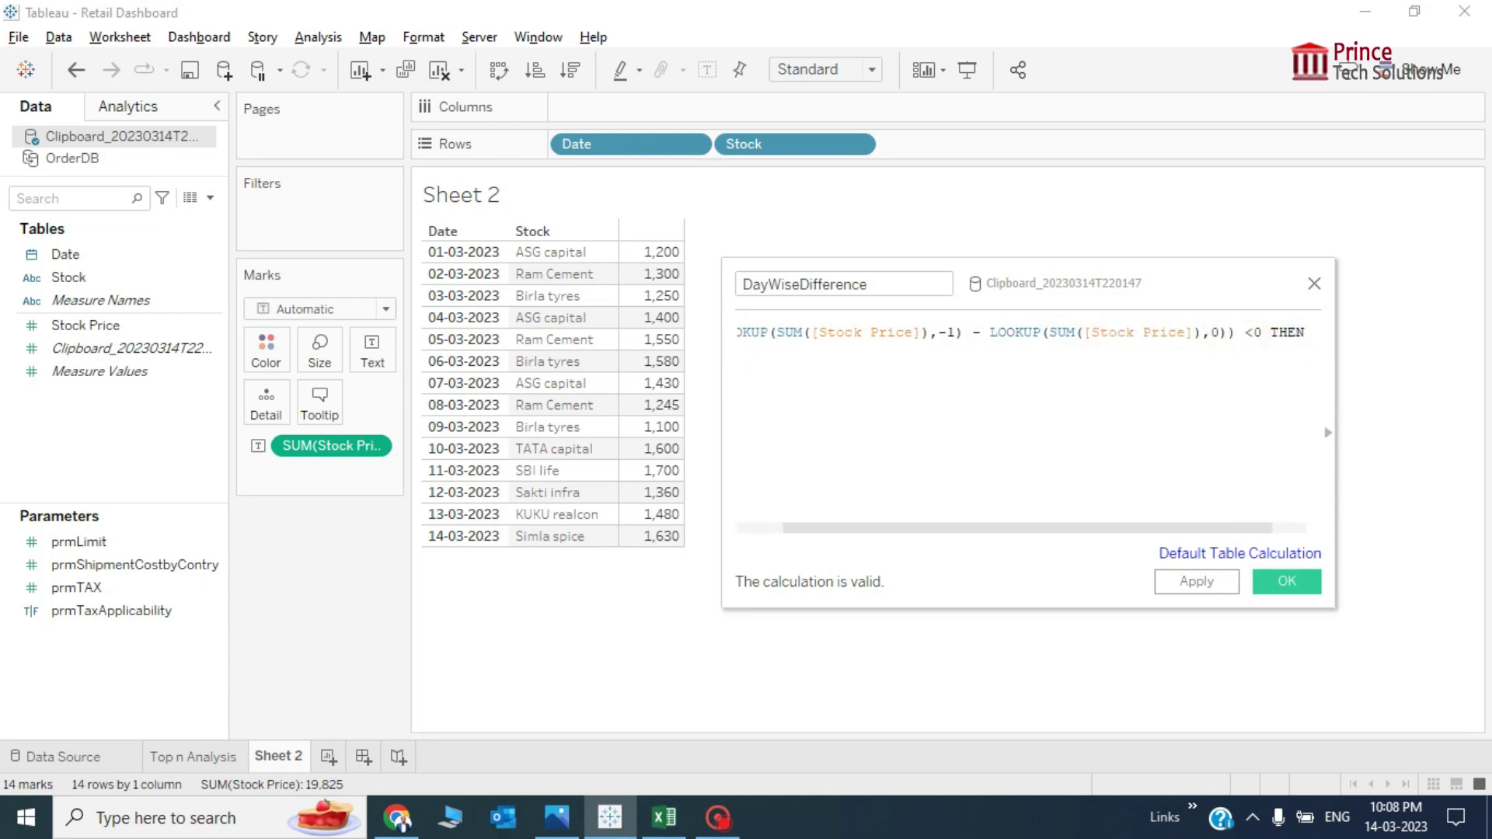
Review the two LOOKUP terms and the 'Down' and 'Up' branches in the DayWiseDifference formula
drag(964, 331, 726, 326)
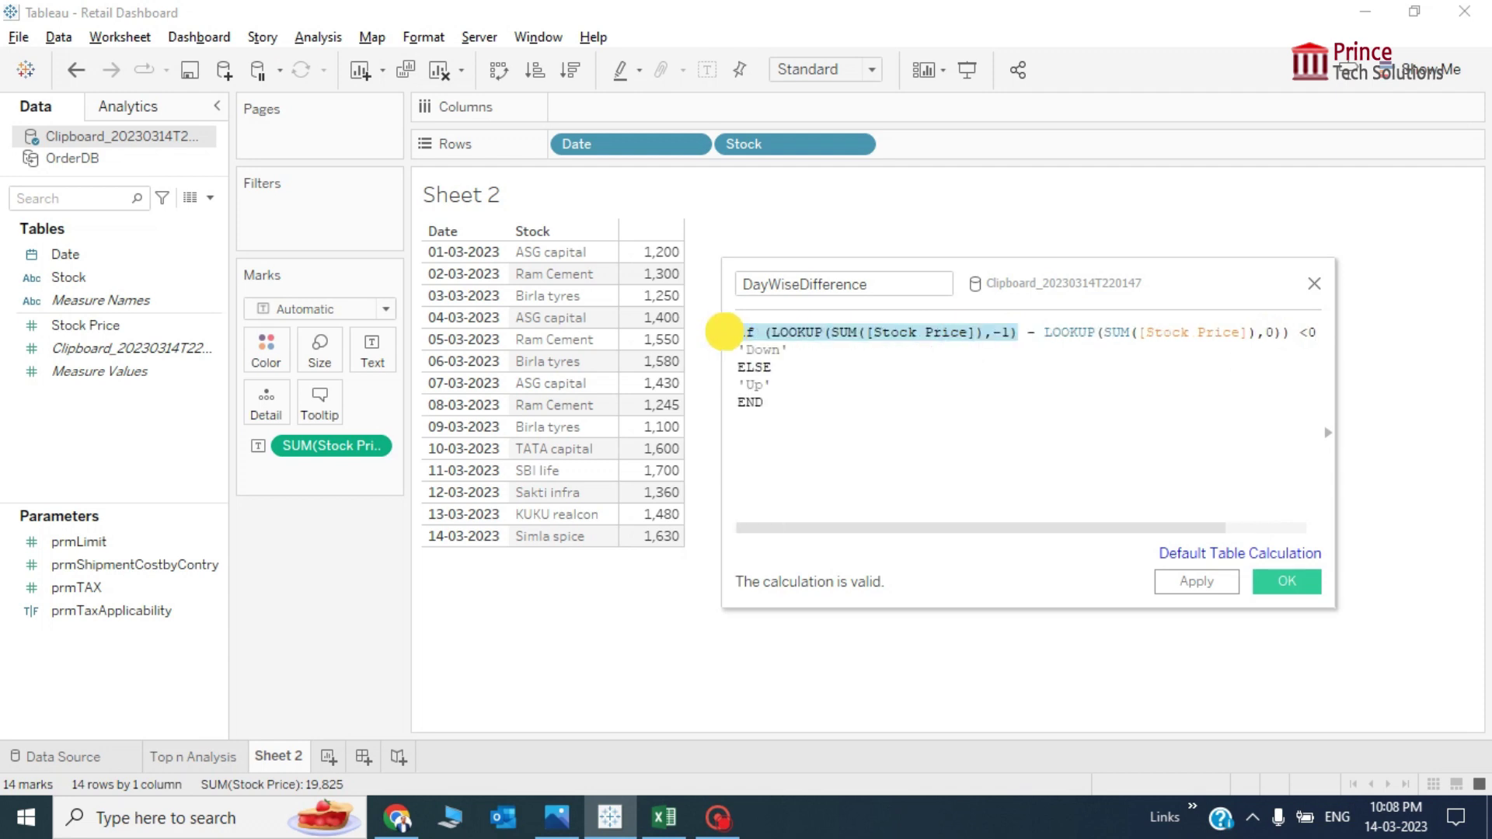
click(965, 351)
drag(1045, 331, 1279, 359)
click(1280, 359)
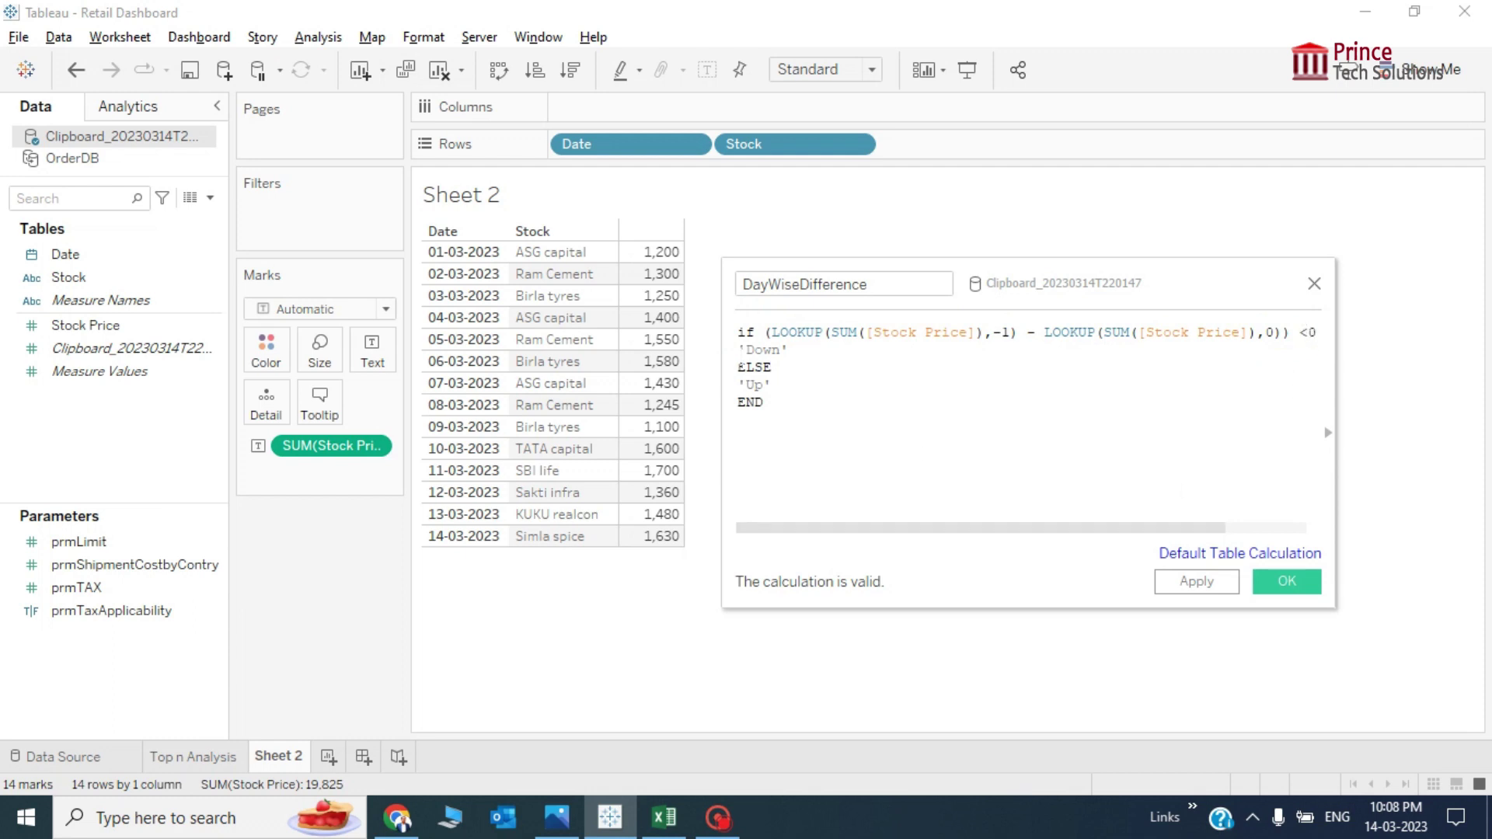
click(790, 351)
click(743, 350)
click(788, 350)
click(797, 384)
click(799, 378)
click(1062, 435)
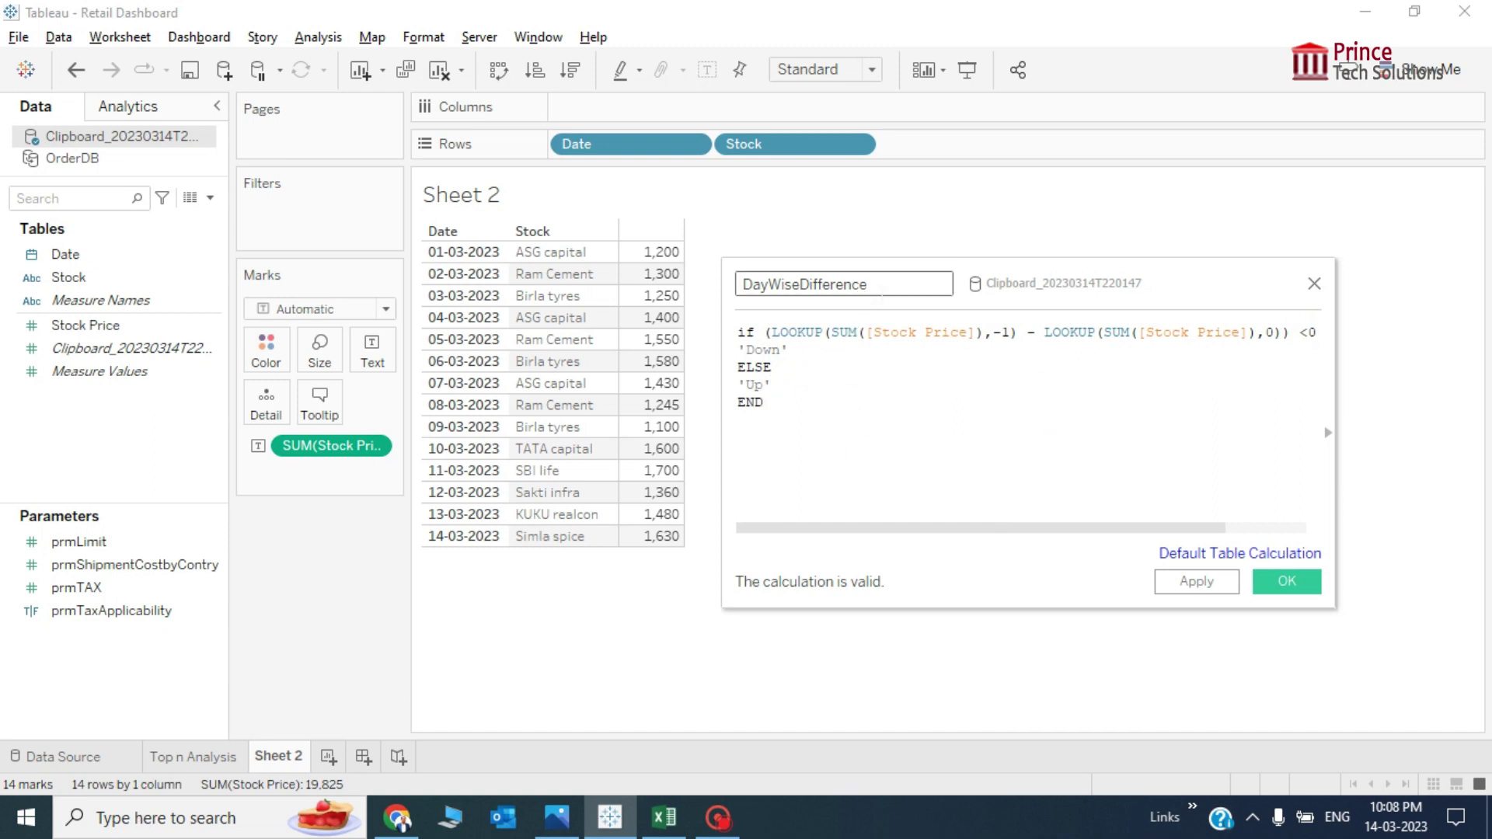
Apply and save the DayWiseDifference calculated field
click(877, 287)
click(939, 425)
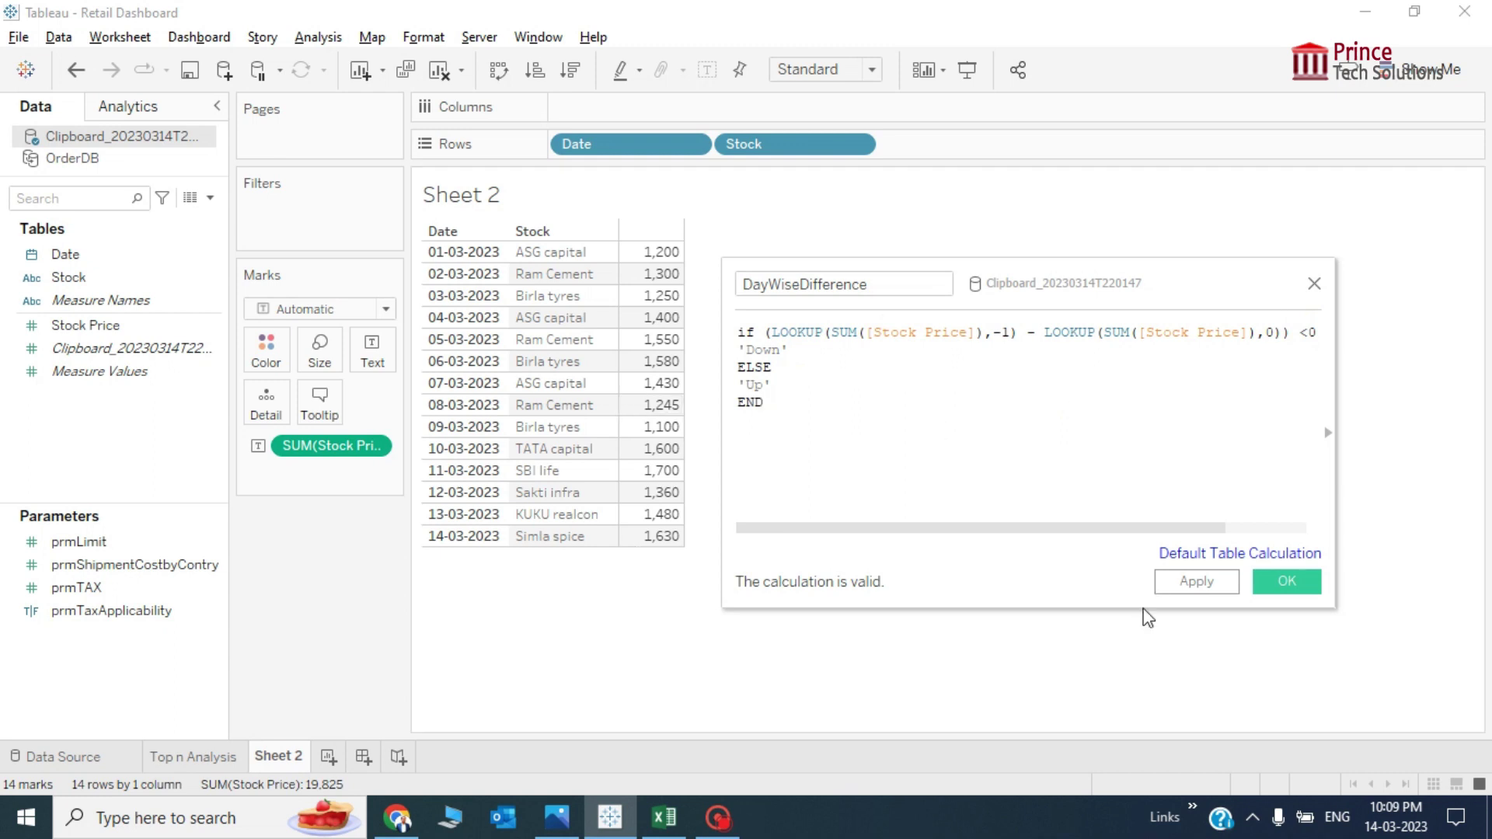
click(1209, 589)
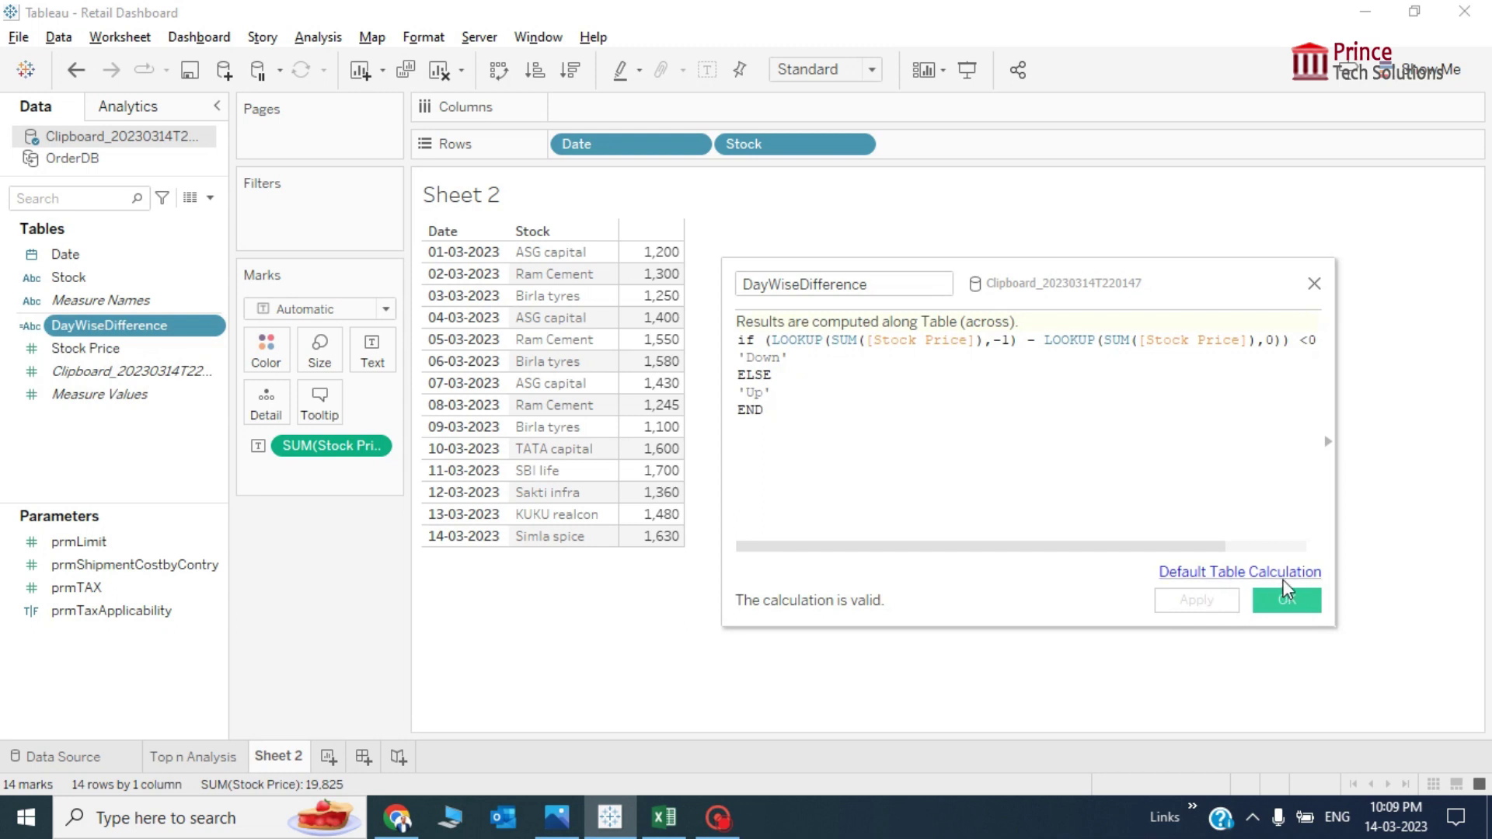
click(1287, 603)
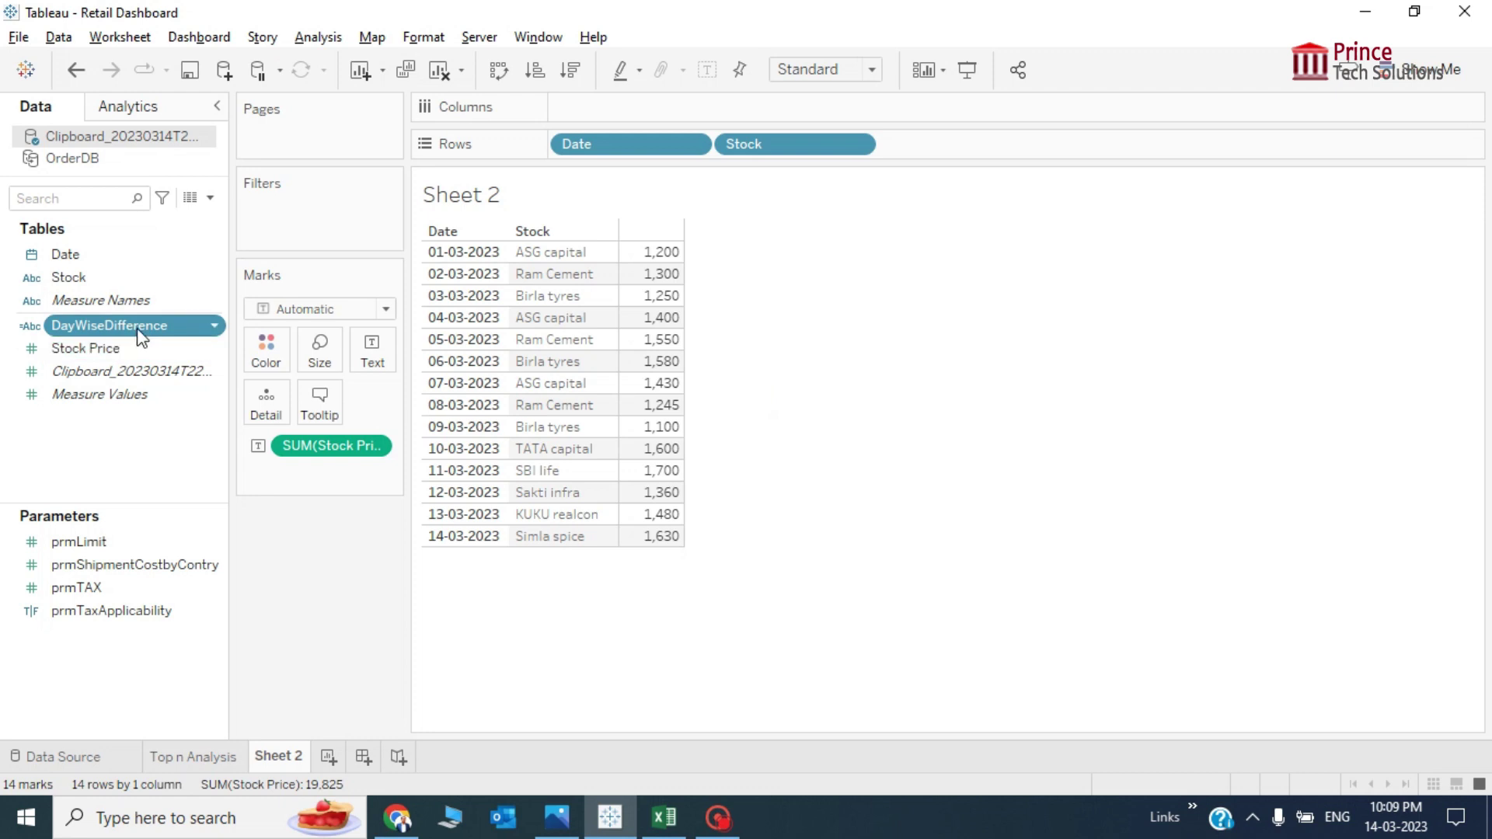
Add DayWiseDifference to Rows between Date and Stock to check its daily labels, and remove it again
drag(140, 336, 272, 330)
drag(119, 326, 734, 156)
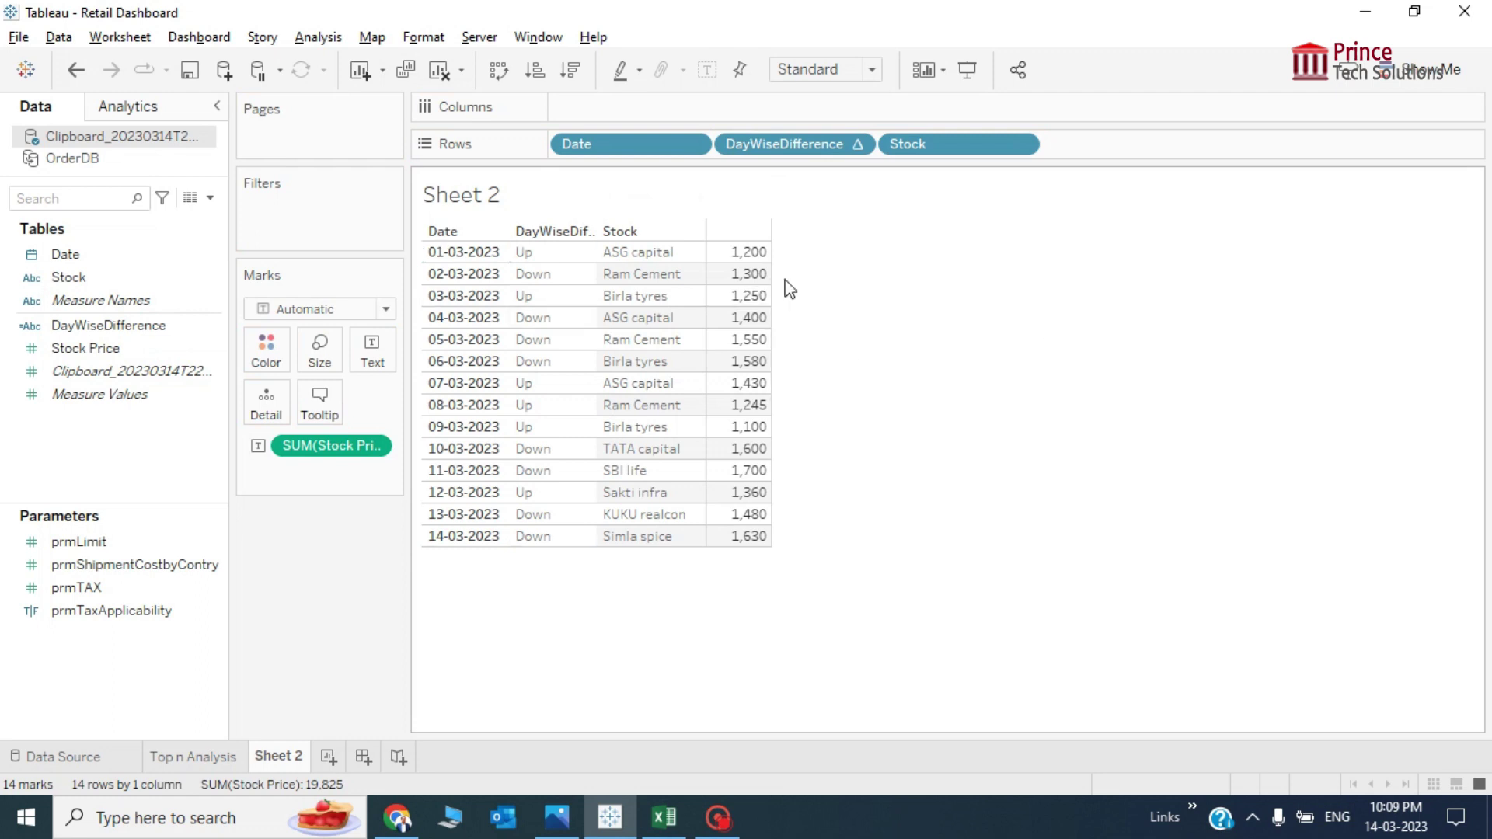
mouse_move(742, 261)
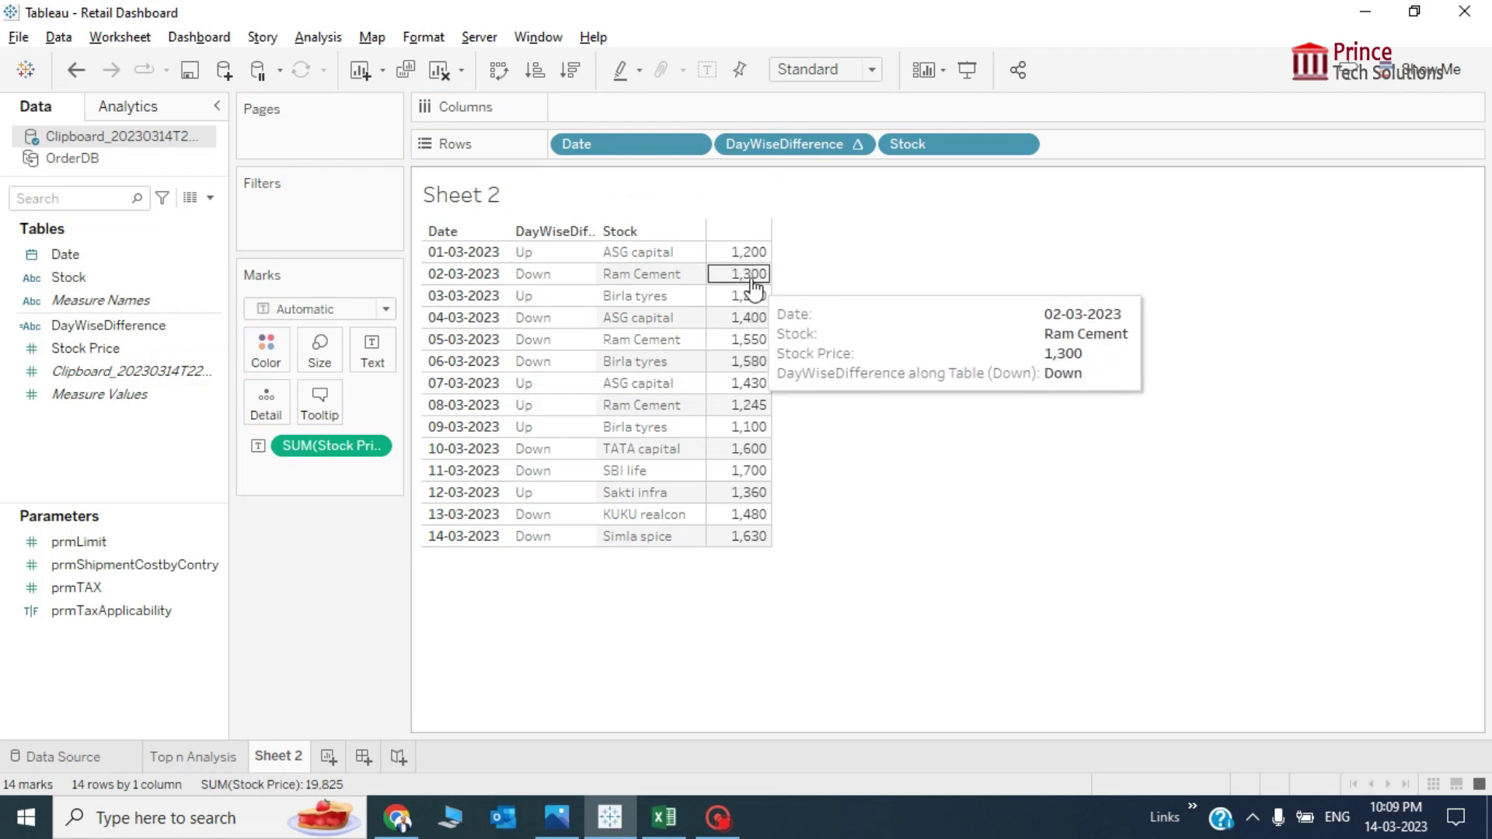
mouse_move(751, 304)
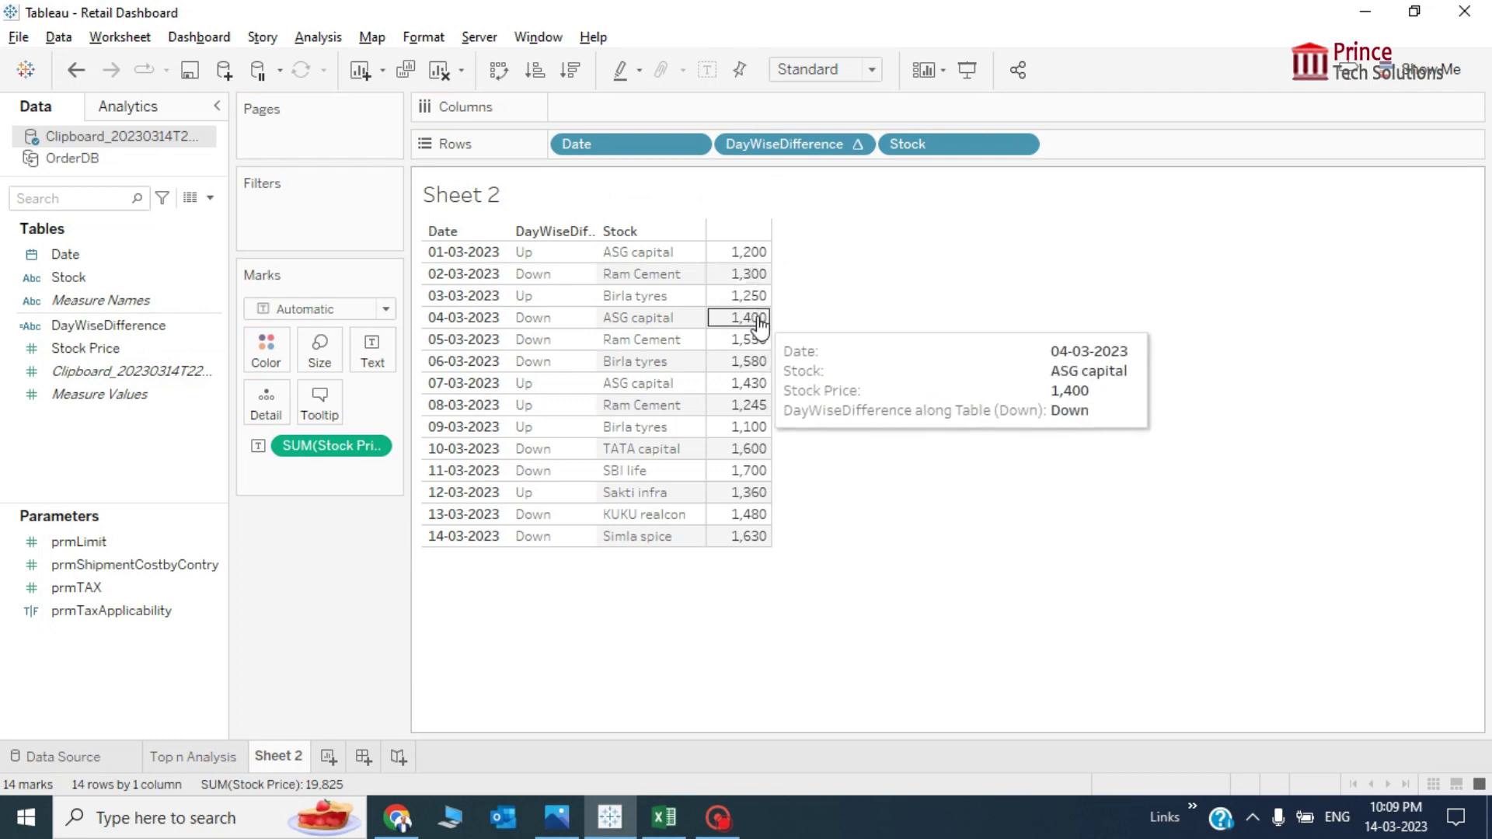
click(858, 145)
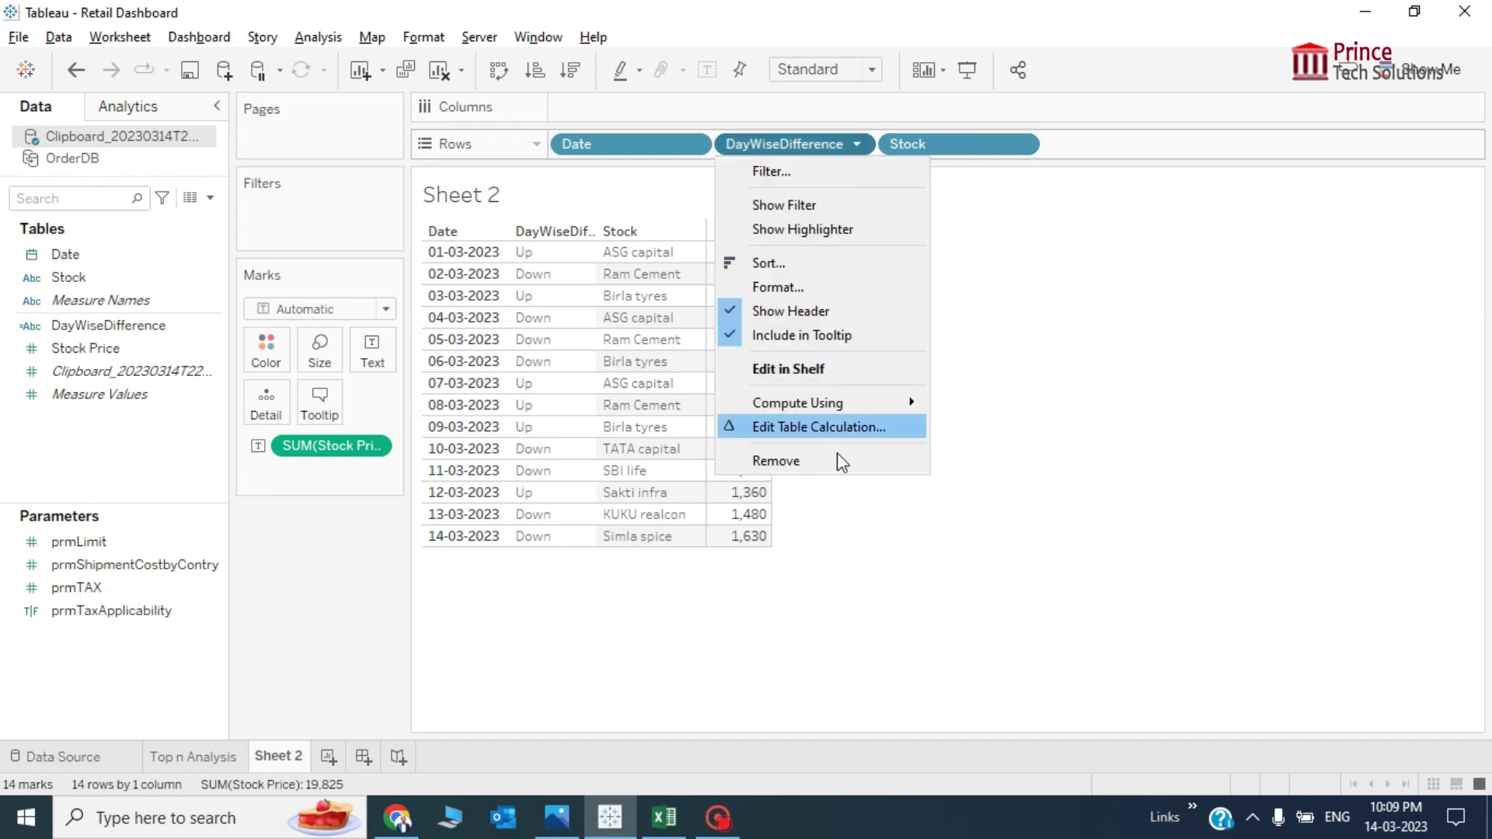
click(837, 461)
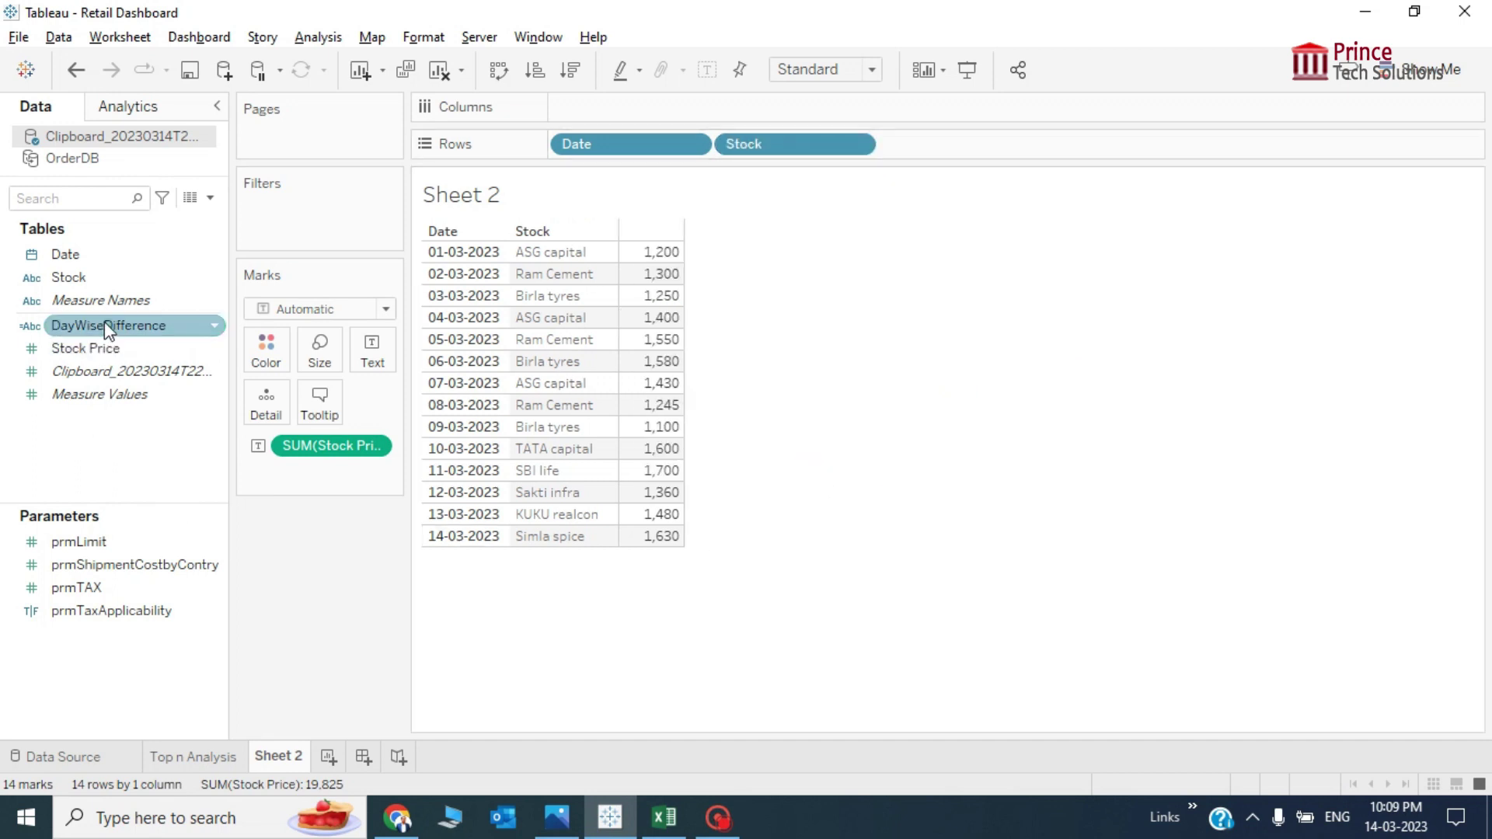
Change the mark type to Shape and assign DayWiseDifference to the marks' shape
drag(117, 325, 202, 337)
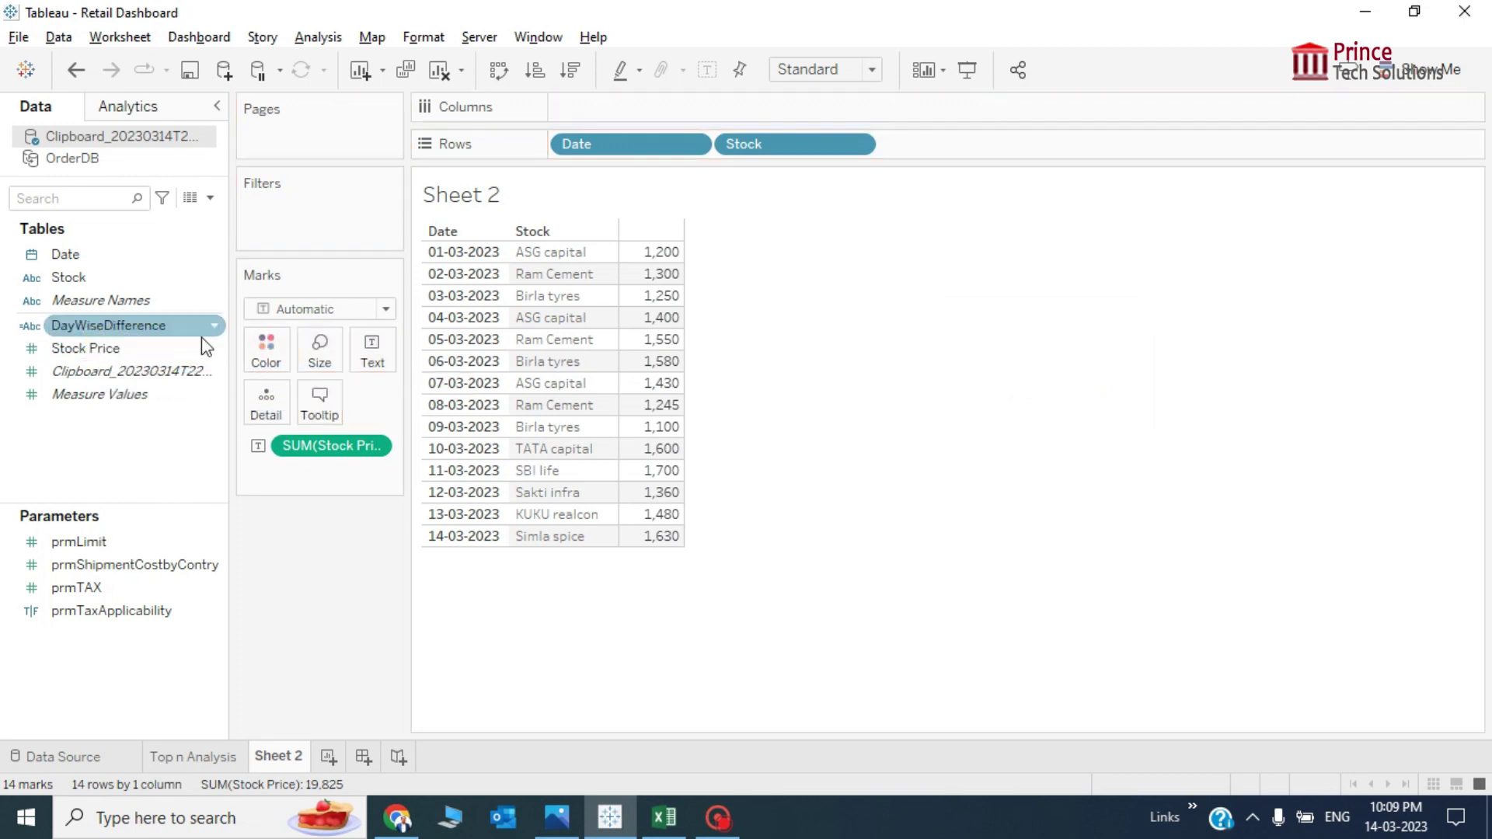
click(386, 308)
click(292, 483)
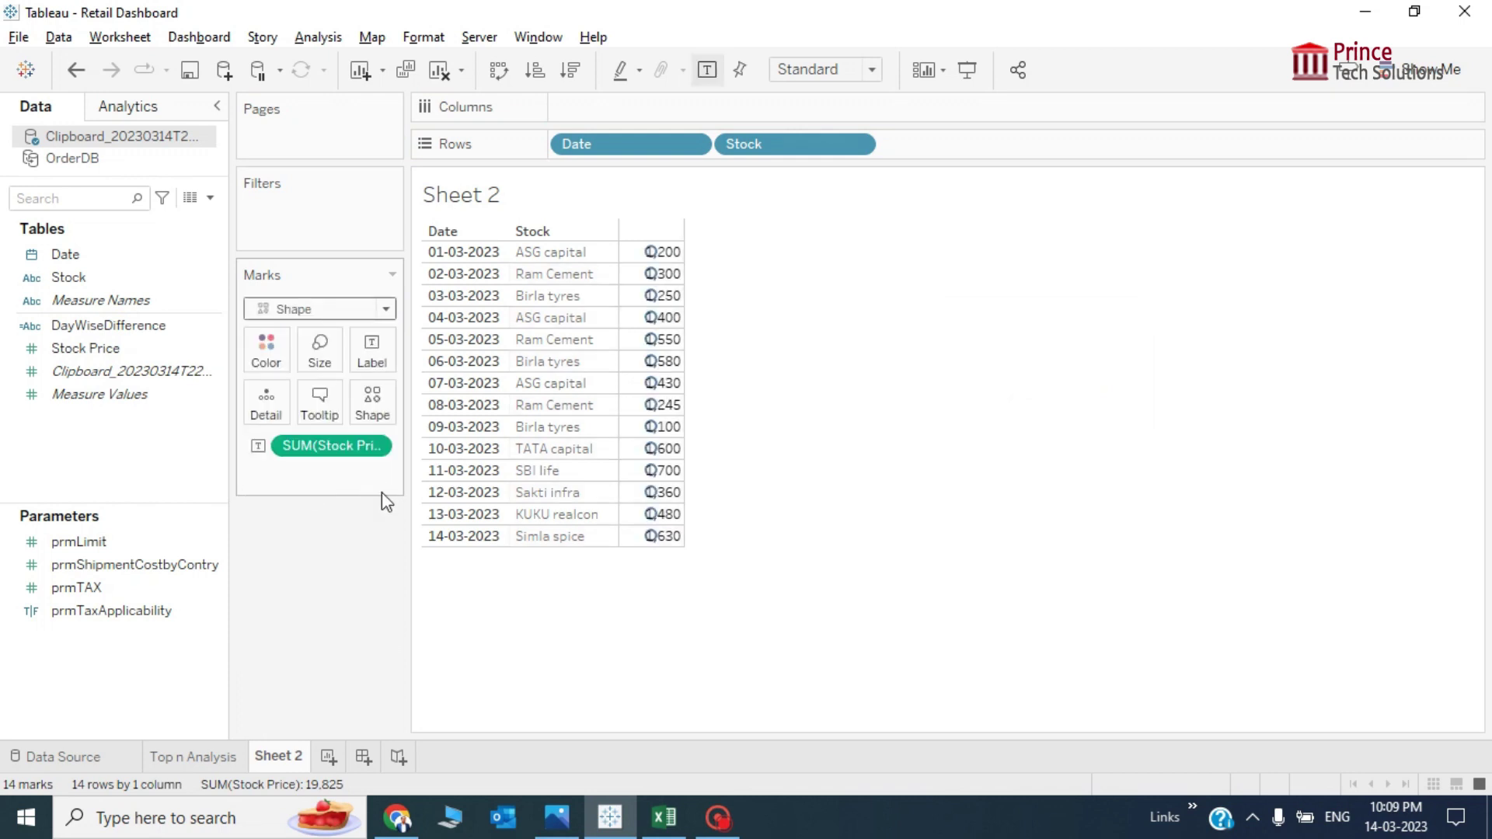
click(167, 378)
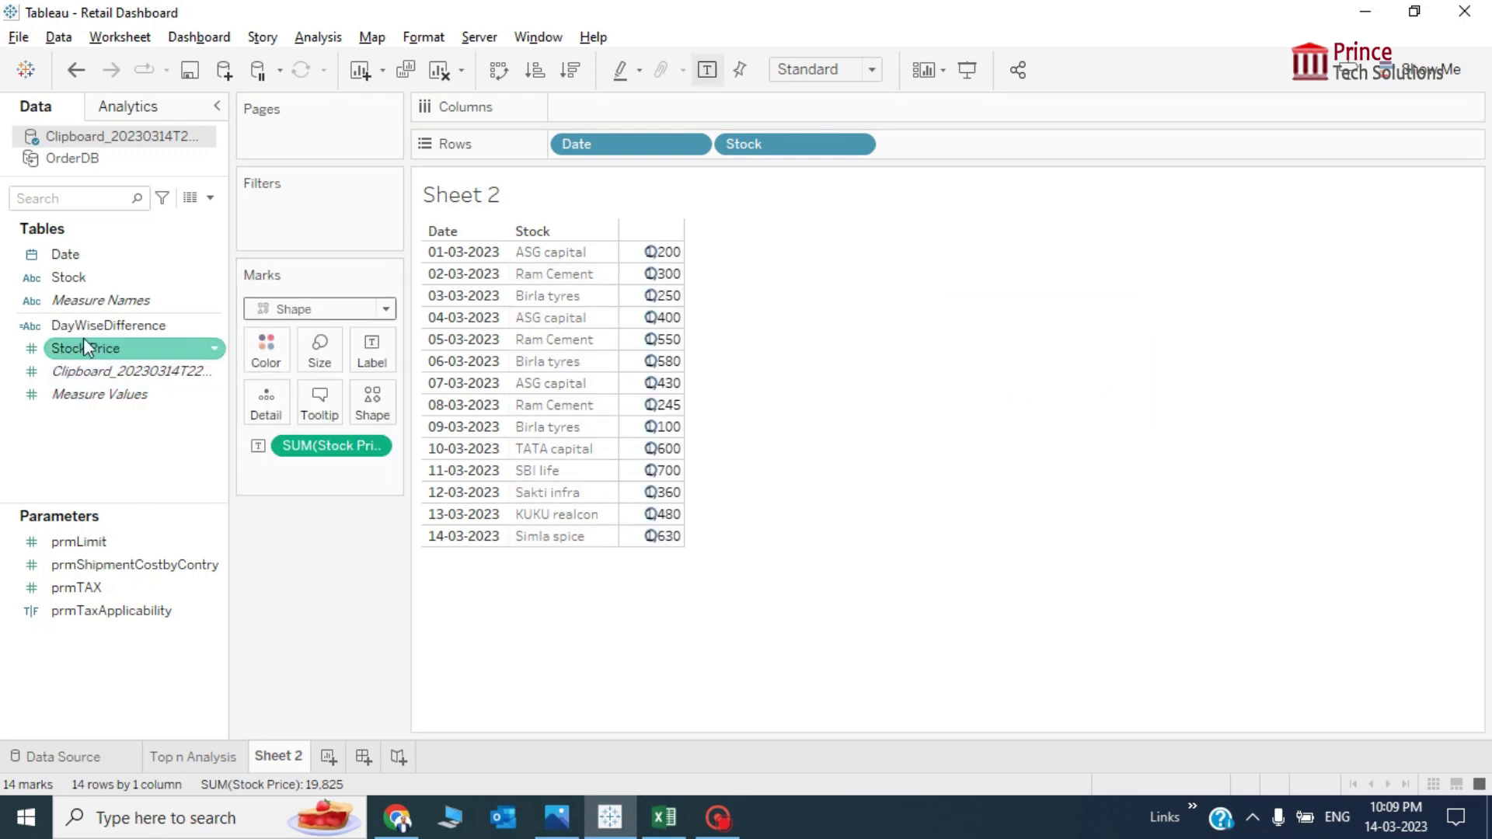
drag(109, 325, 376, 418)
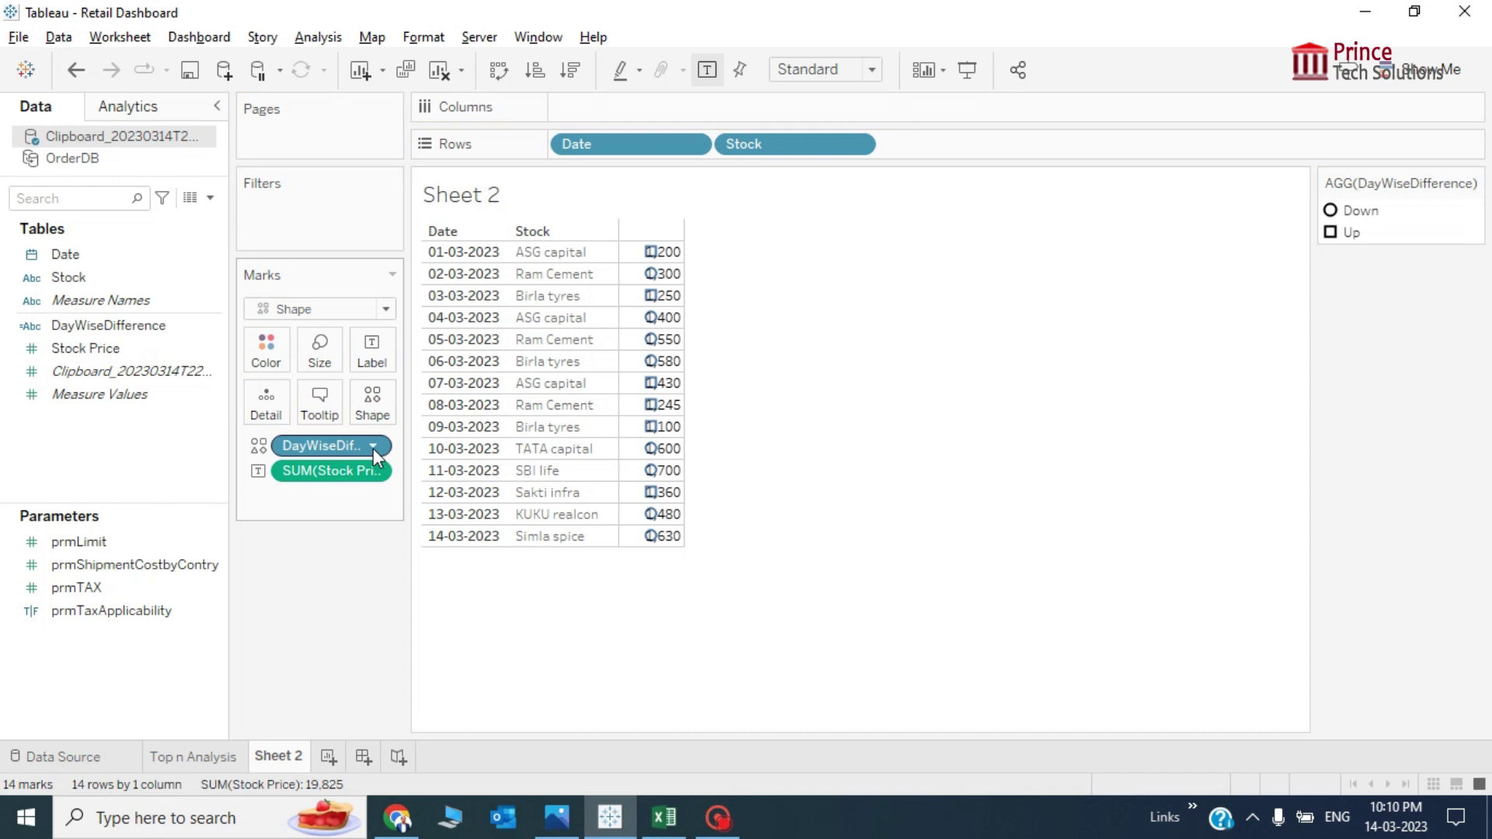
Edit the DayWiseDifference shapes with the Arrows palette and assign the red down arrow to Down
click(374, 403)
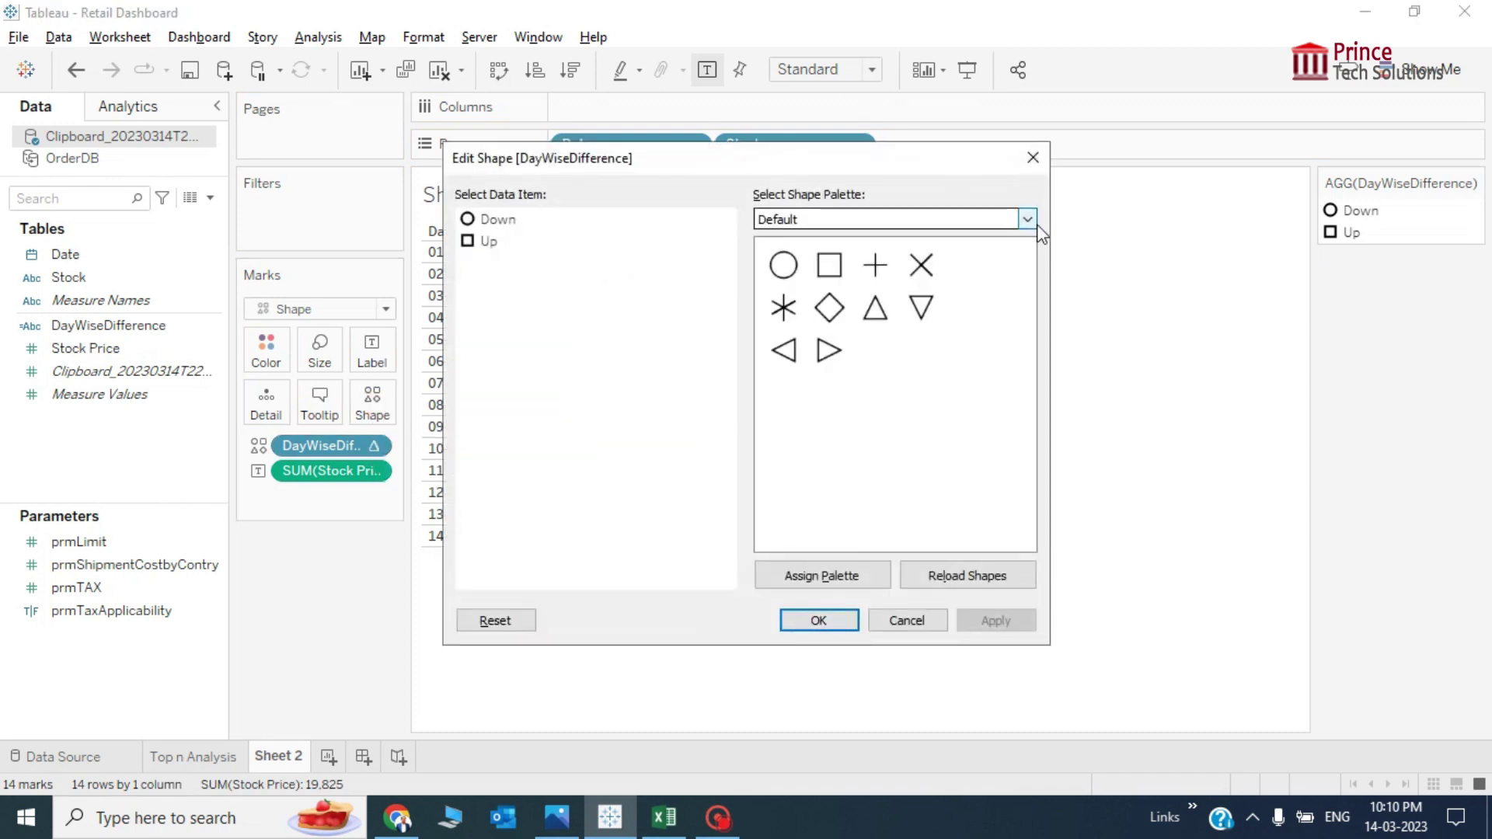
click(1028, 219)
click(816, 272)
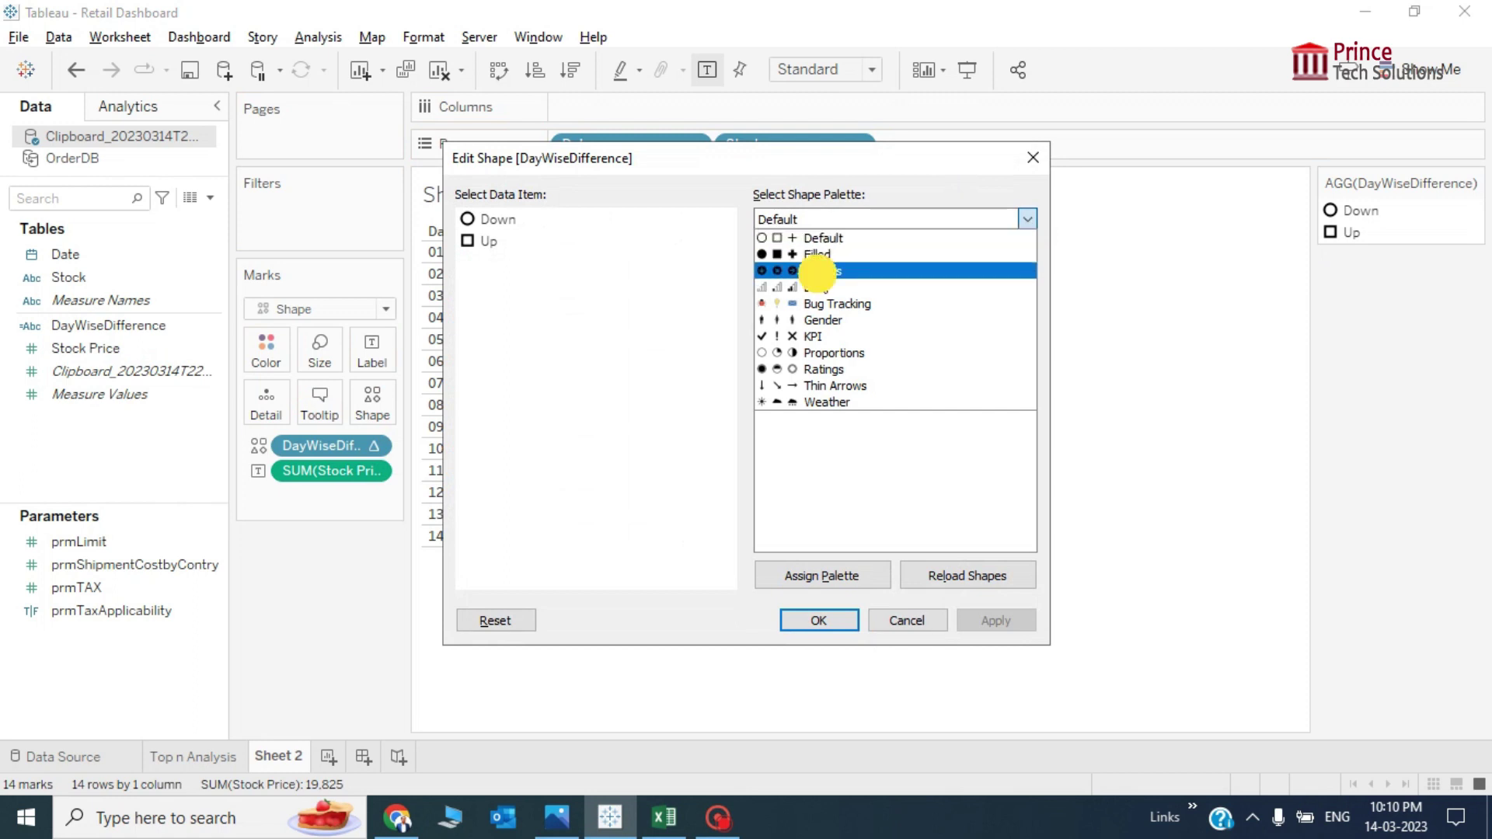
click(491, 222)
click(783, 520)
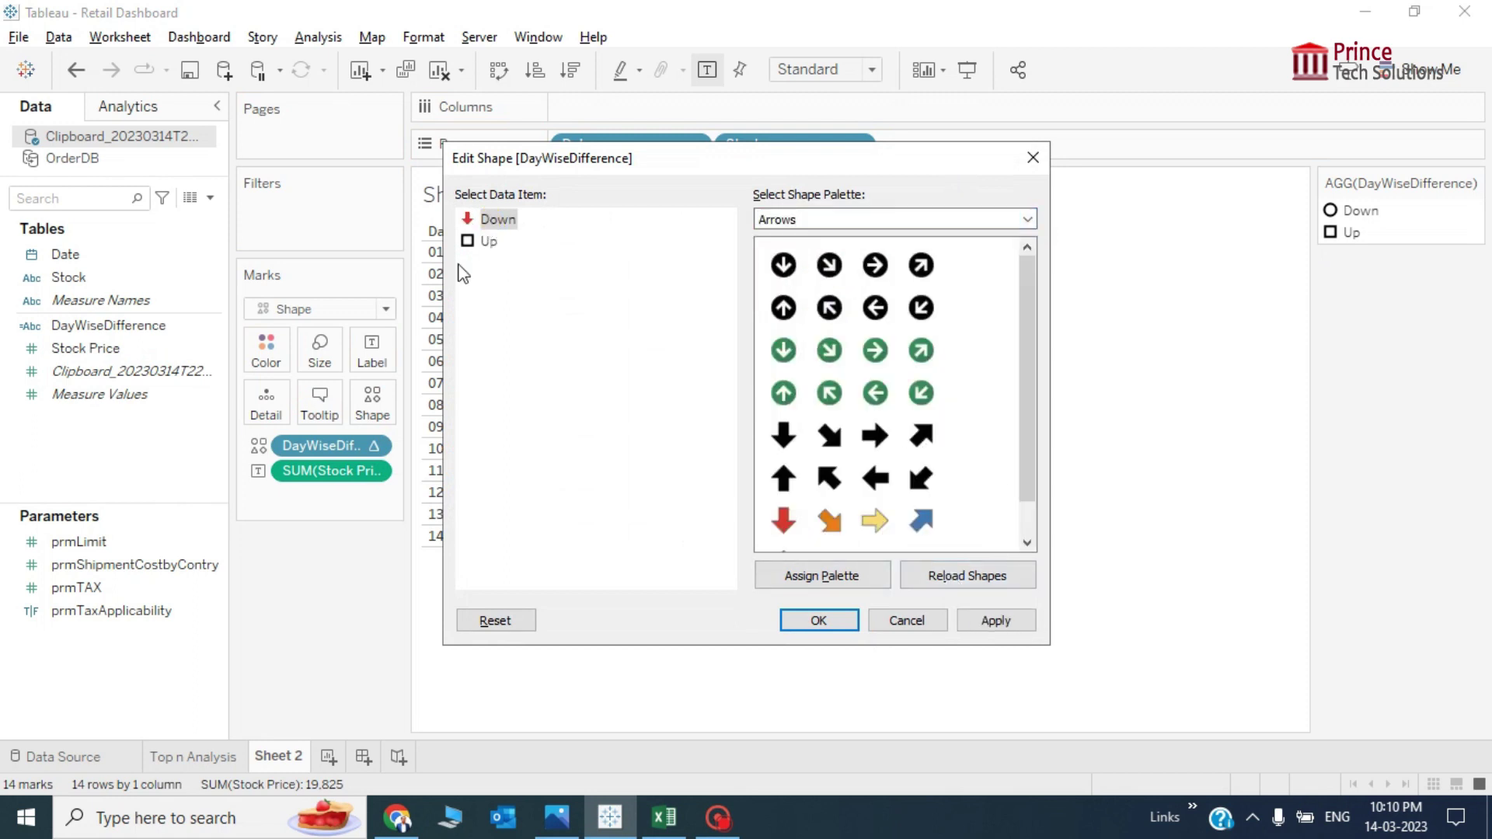
Assign the green up arrow to Up and apply the shape assignments
click(482, 233)
drag(1026, 477, 1016, 540)
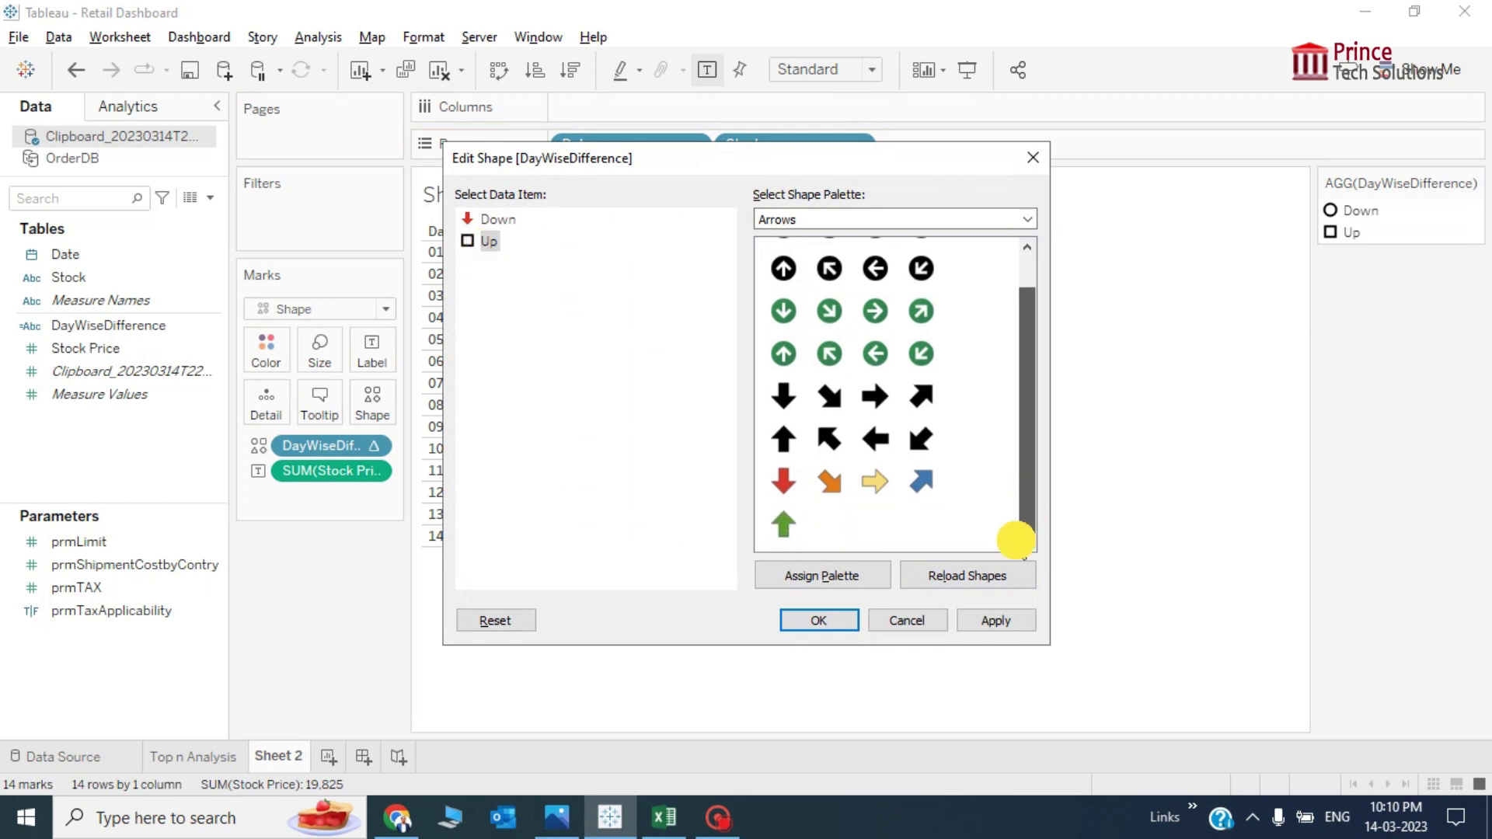
click(783, 525)
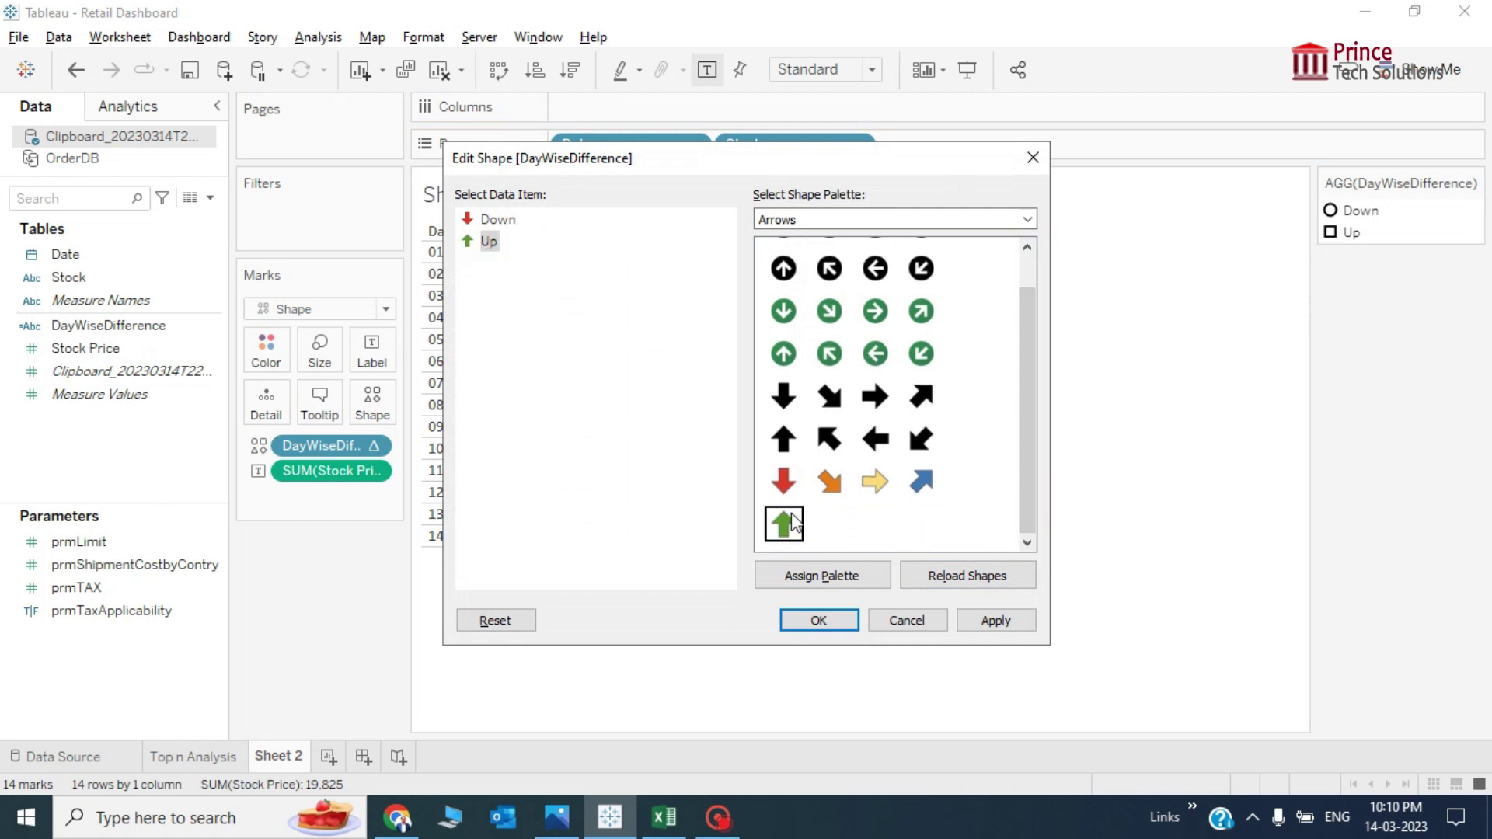
click(996, 622)
click(820, 620)
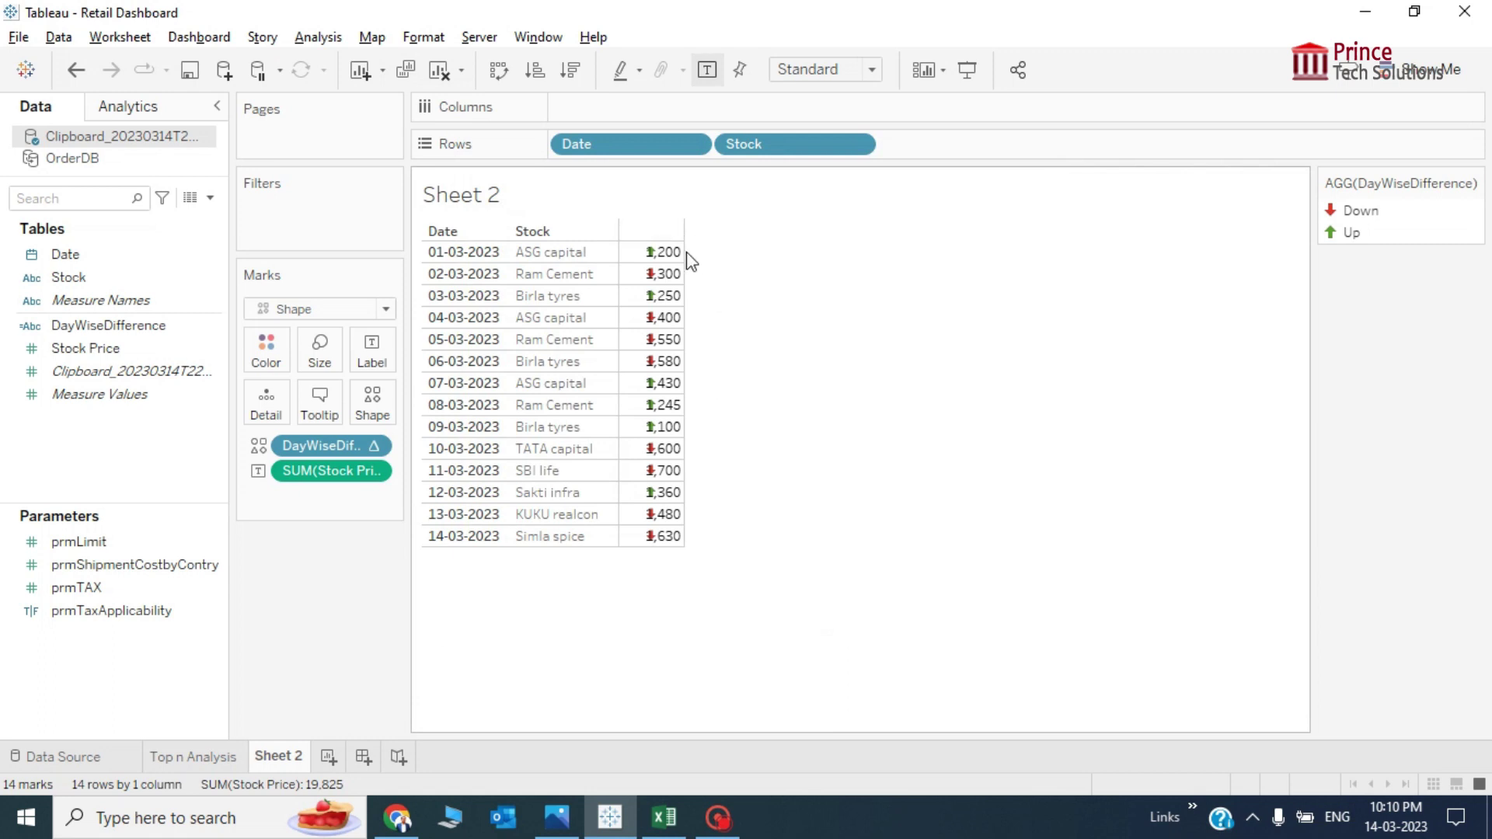
Widen the stock price column so arrows and prices separate, and enlarge the arrow marks slightly
mouse_move(684, 259)
drag(686, 259, 760, 260)
click(334, 357)
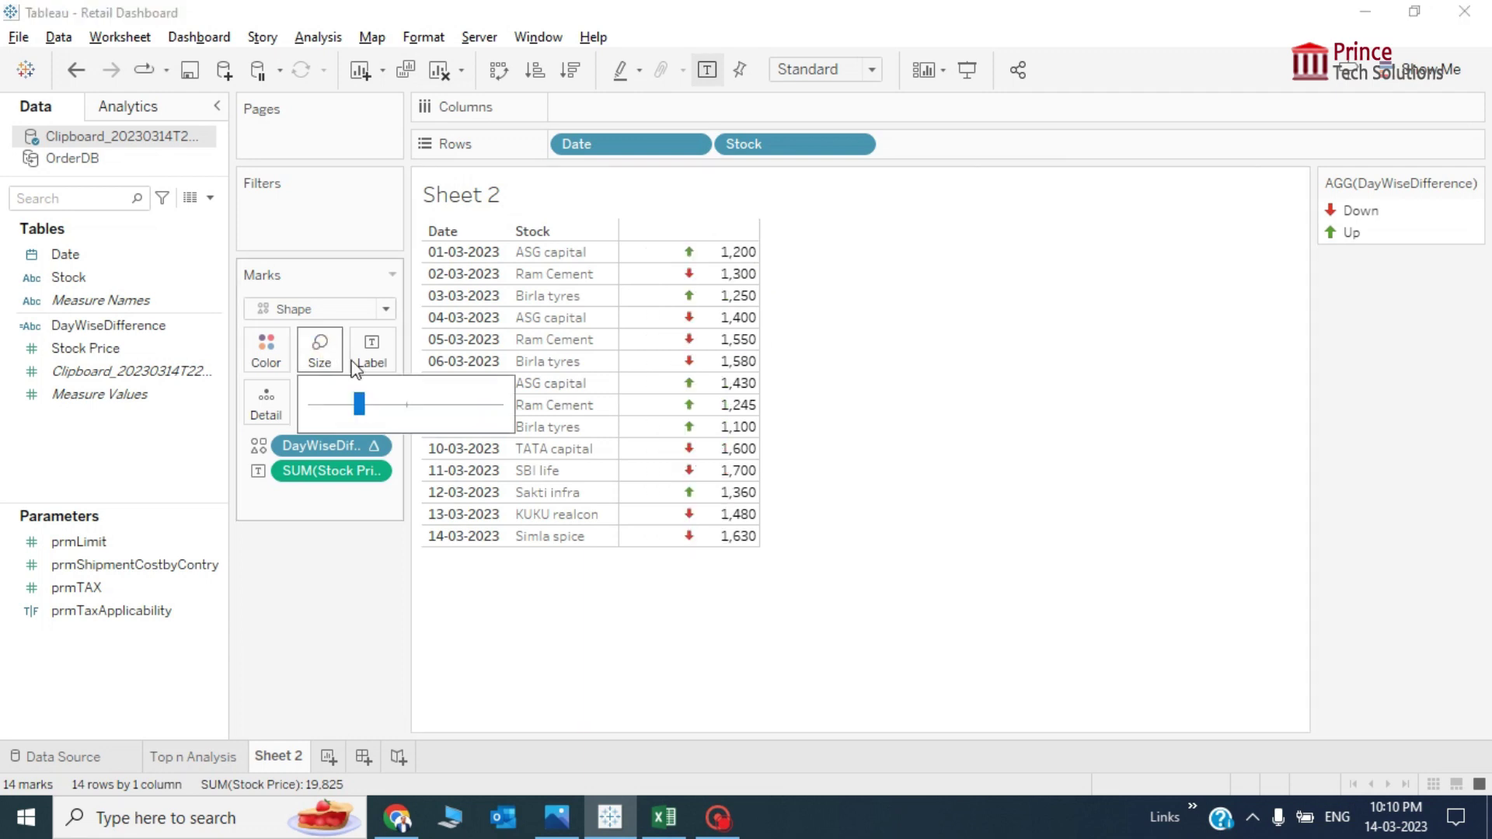
drag(360, 404, 382, 412)
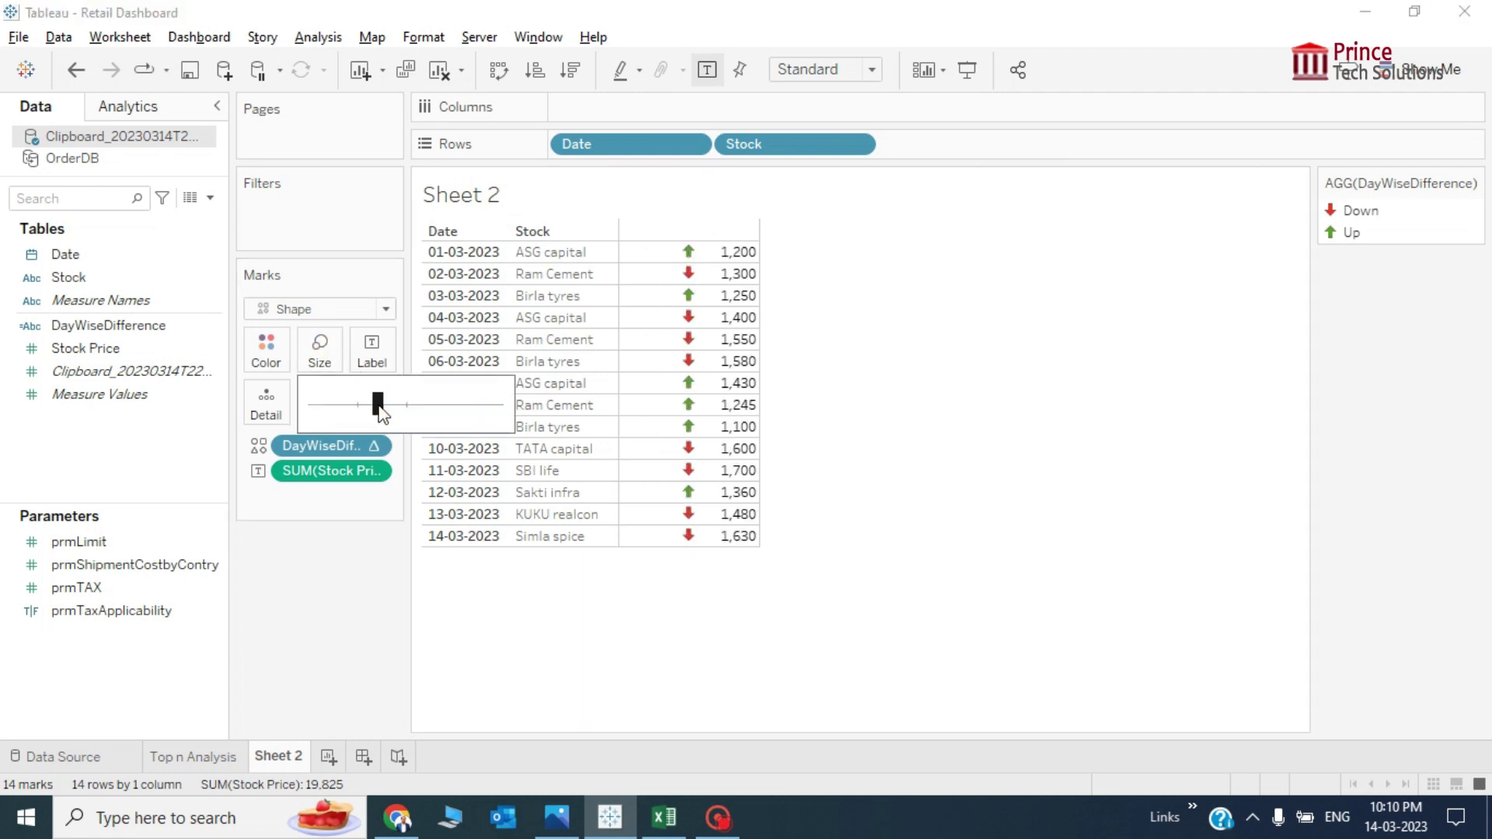
drag(378, 405, 386, 406)
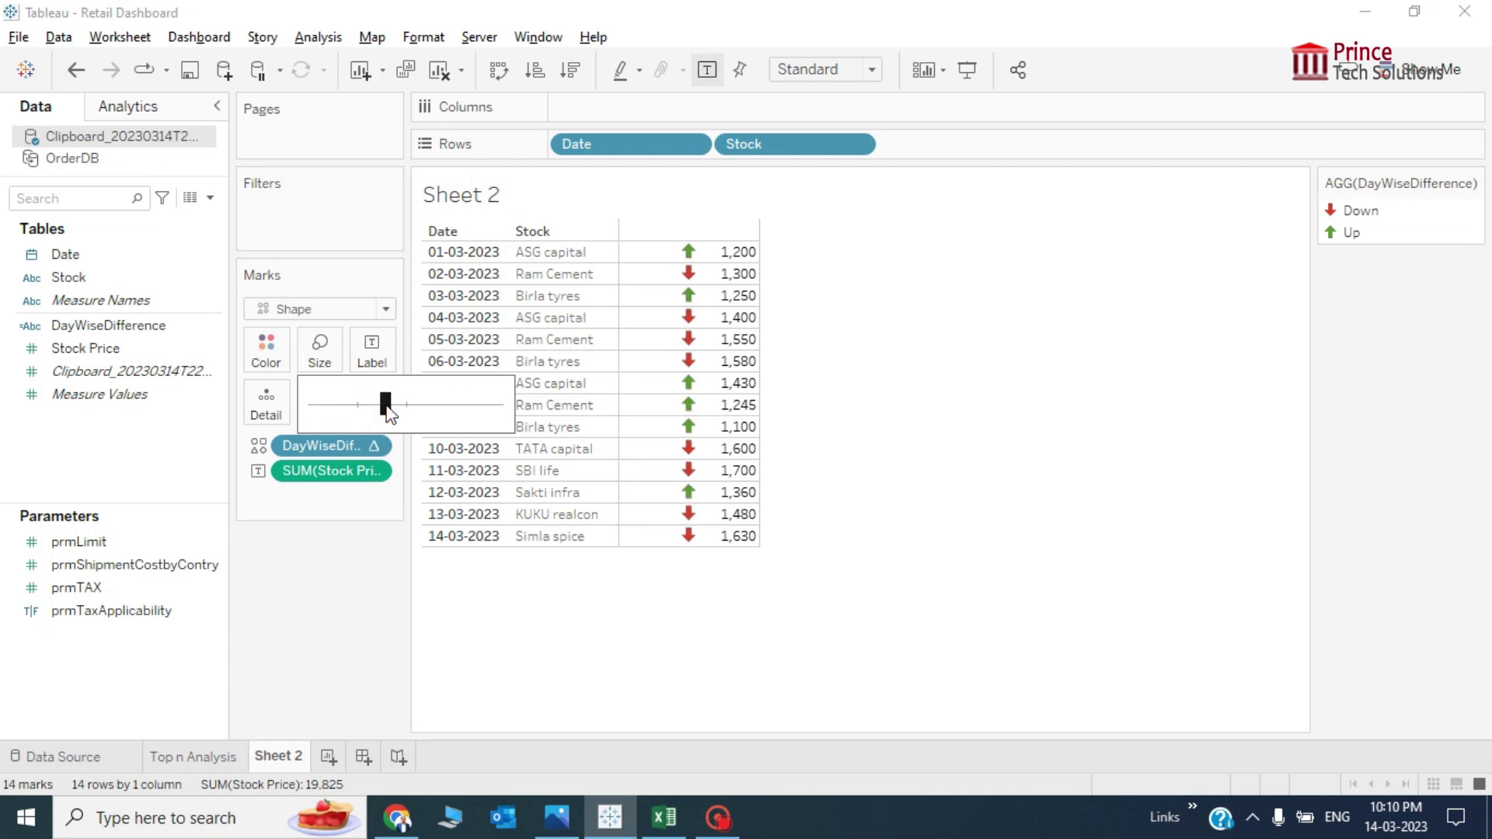
click(1156, 90)
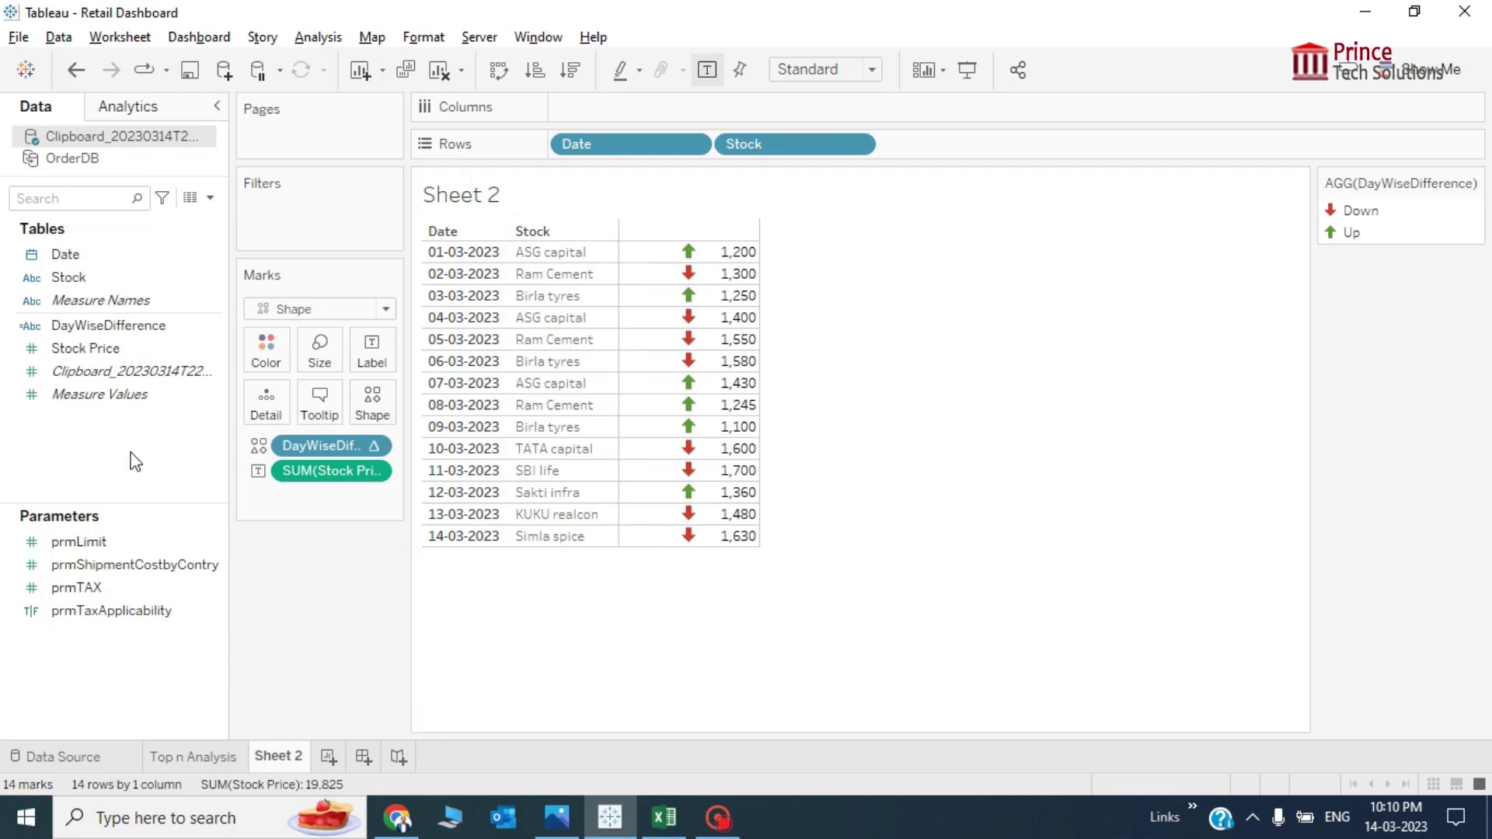
Swap the results in the DayWiseDifference formula to 'Up' for the true condition and 'Down' for ELSE, and save it
right_click(102, 329)
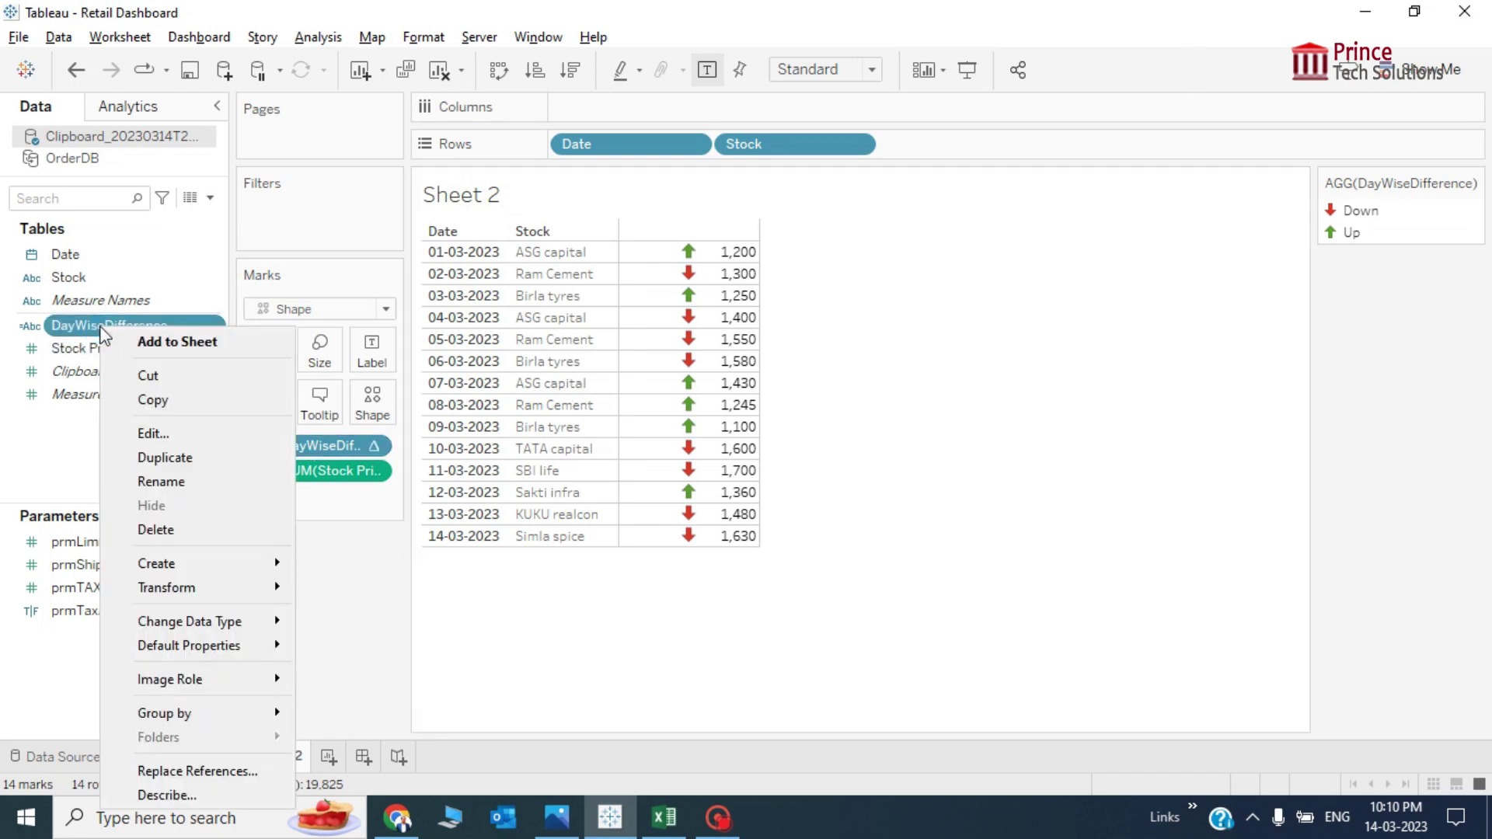
click(174, 432)
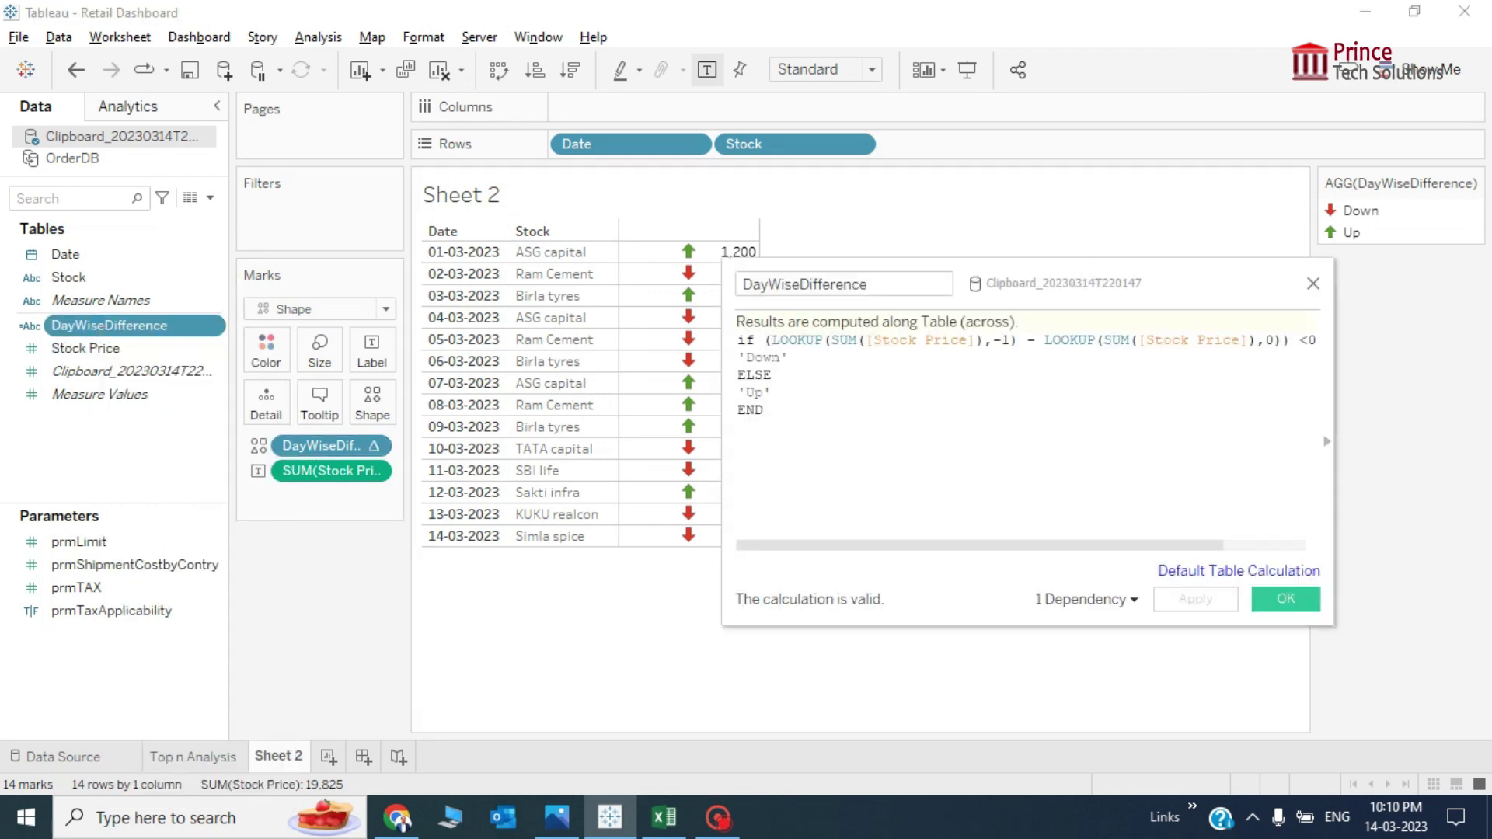
double_click(762, 357)
text(Up)
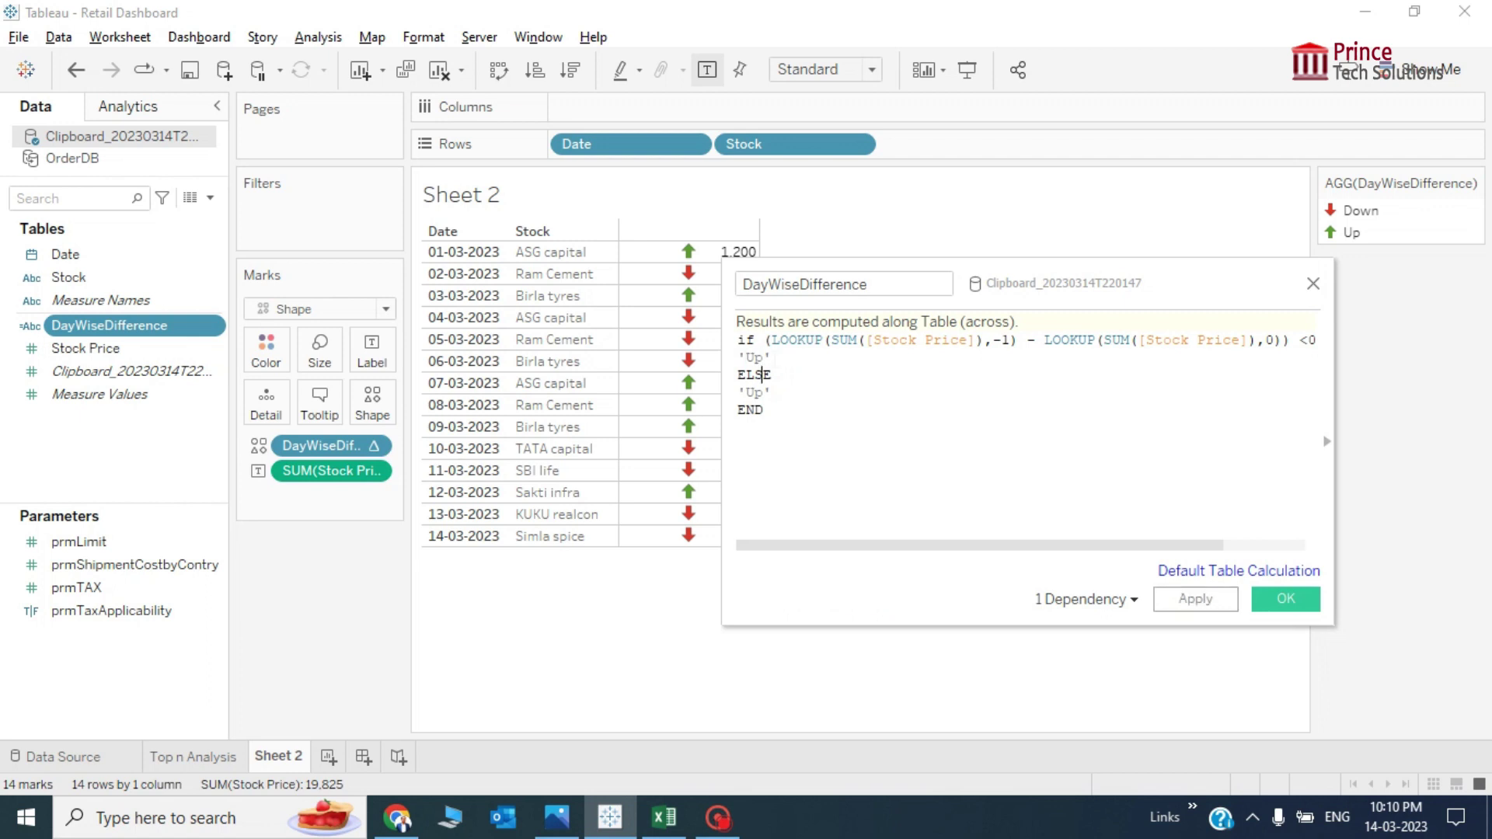
double_click(753, 392)
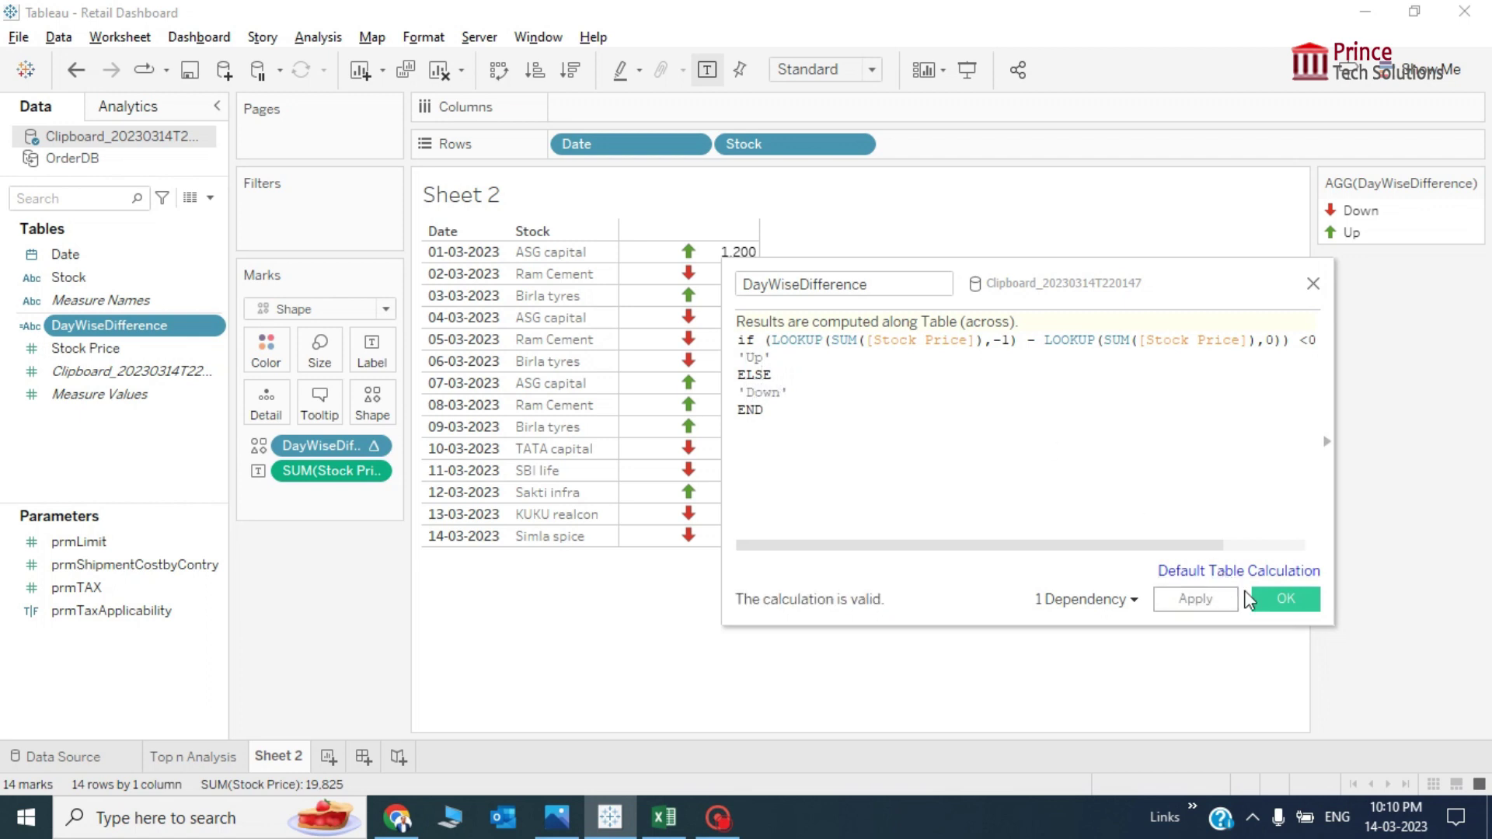
click(1270, 600)
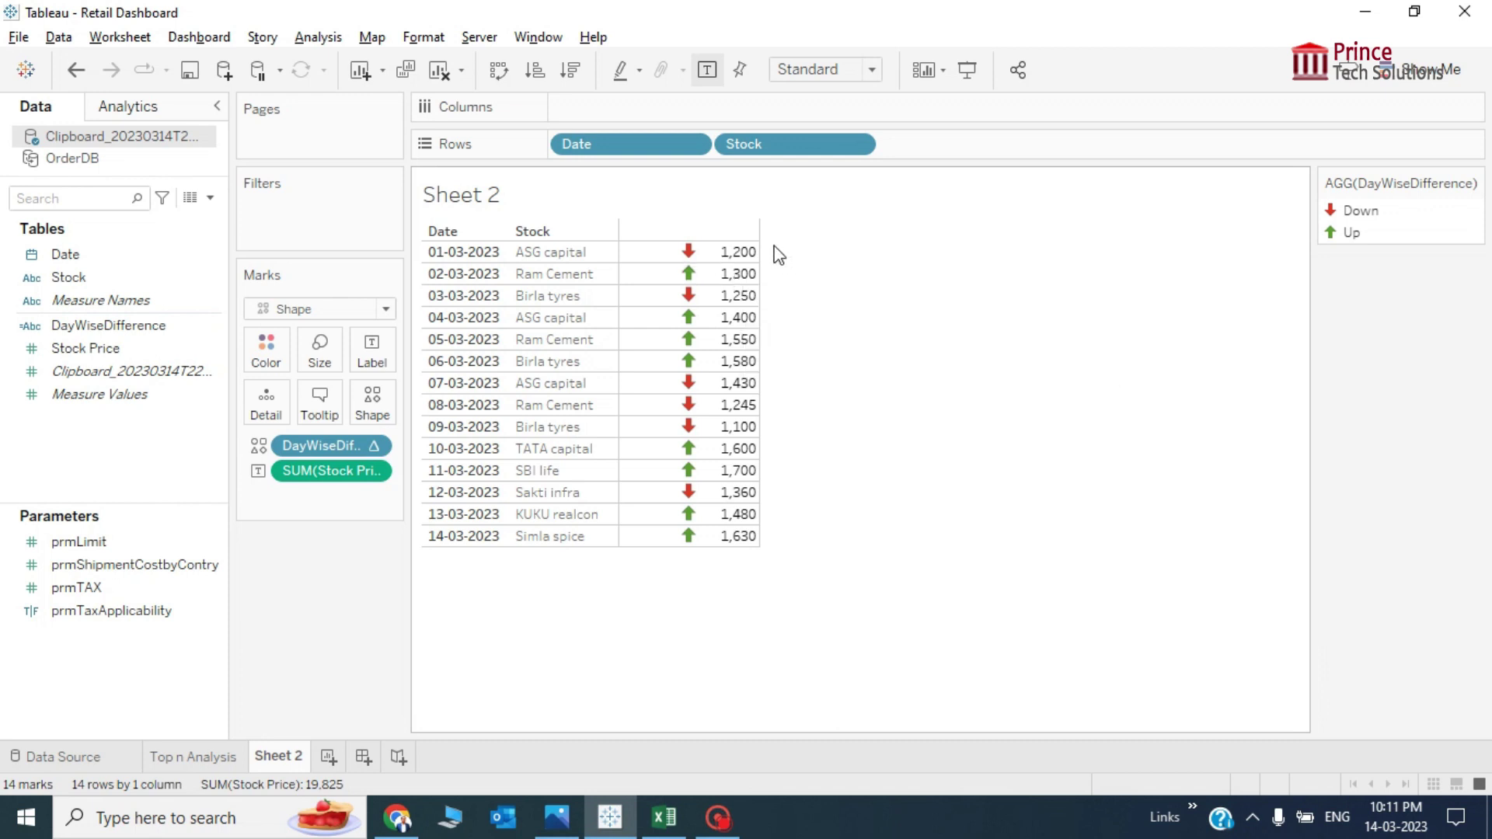
Inspect the arrows and their tooltips against the day-by-day stock prices
mouse_move(725, 255)
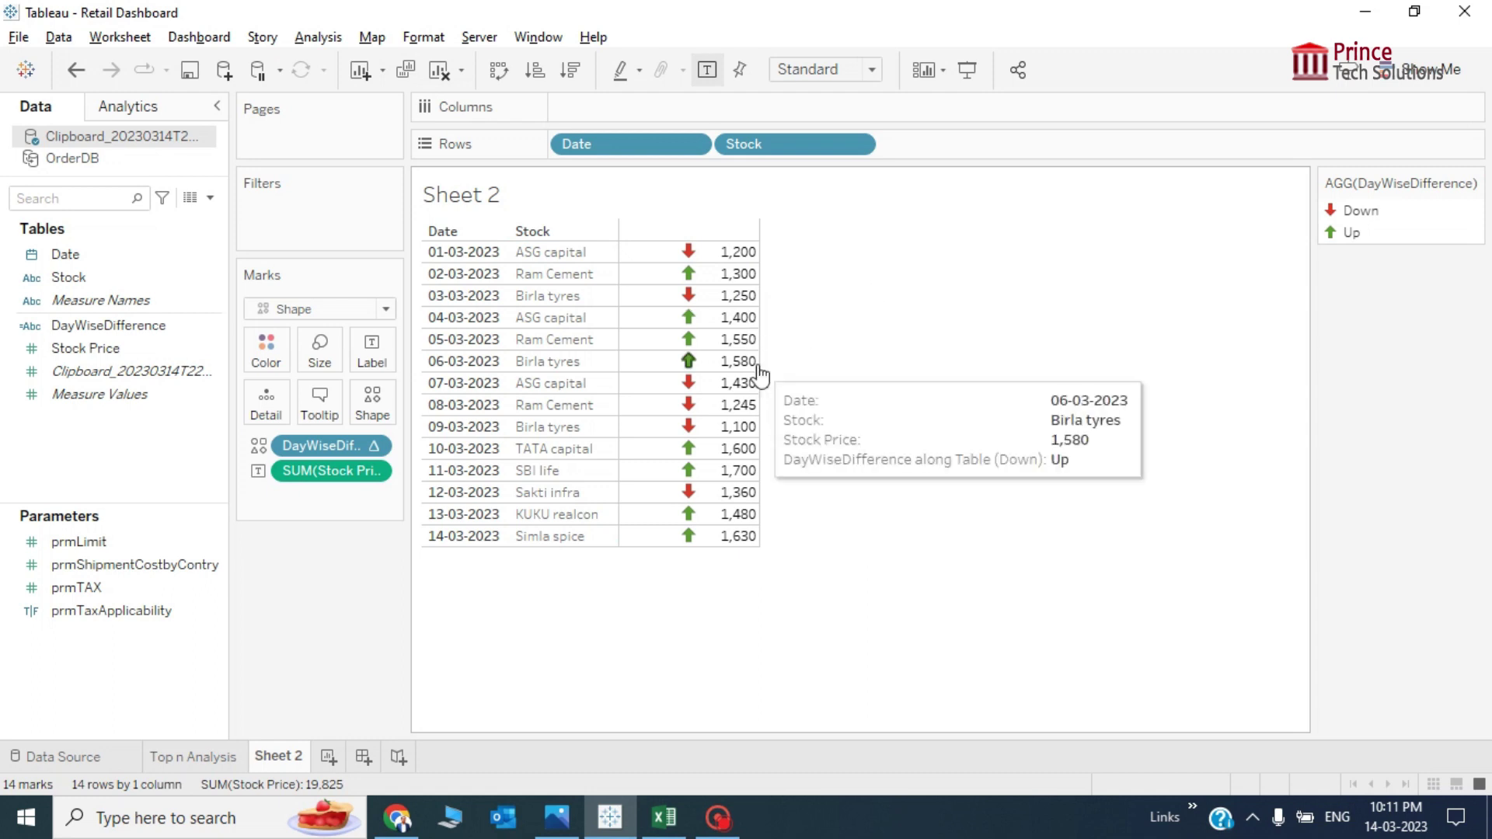
mouse_move(753, 368)
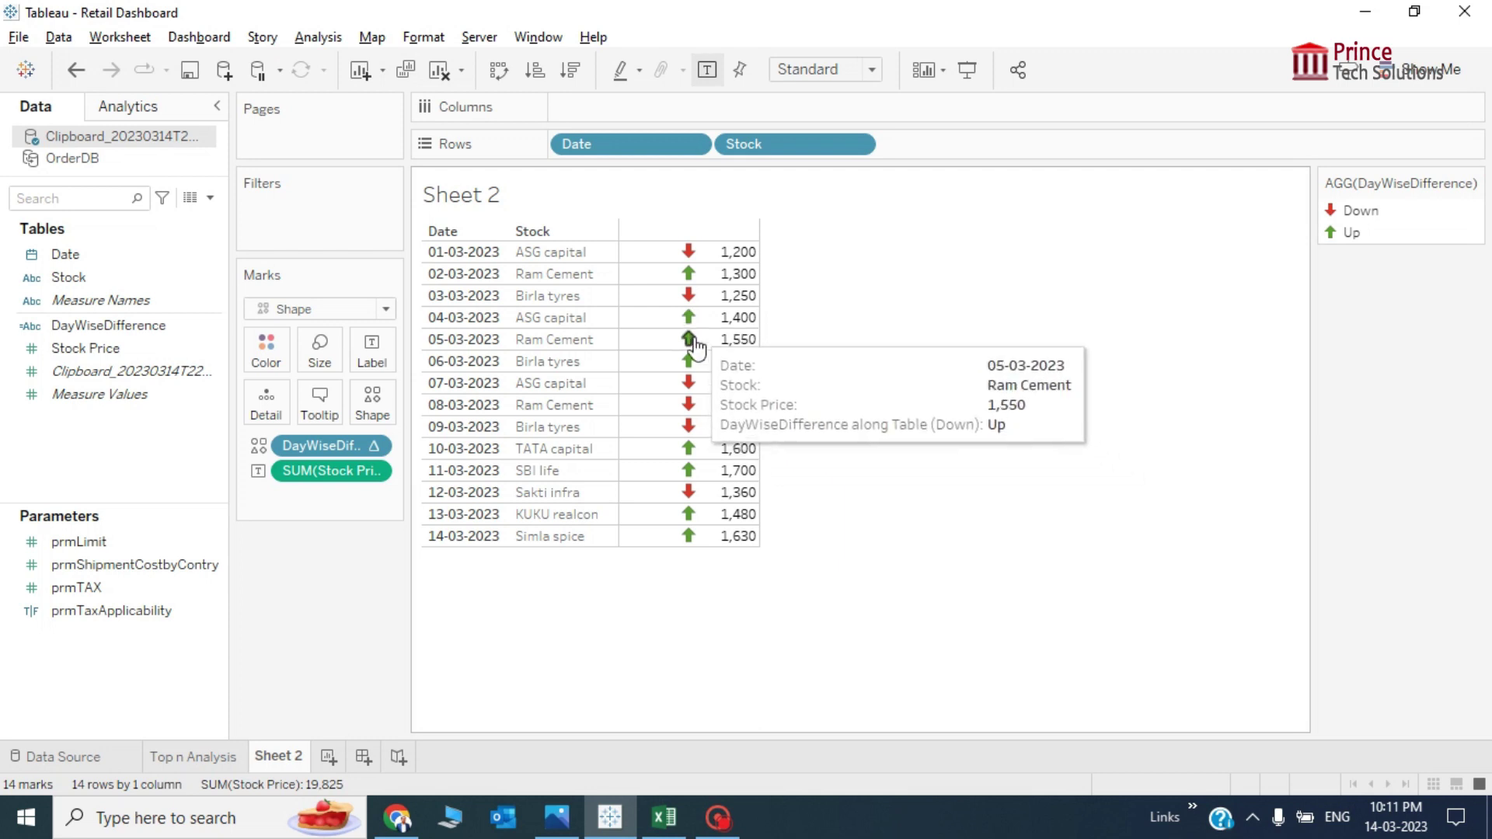
mouse_move(694, 321)
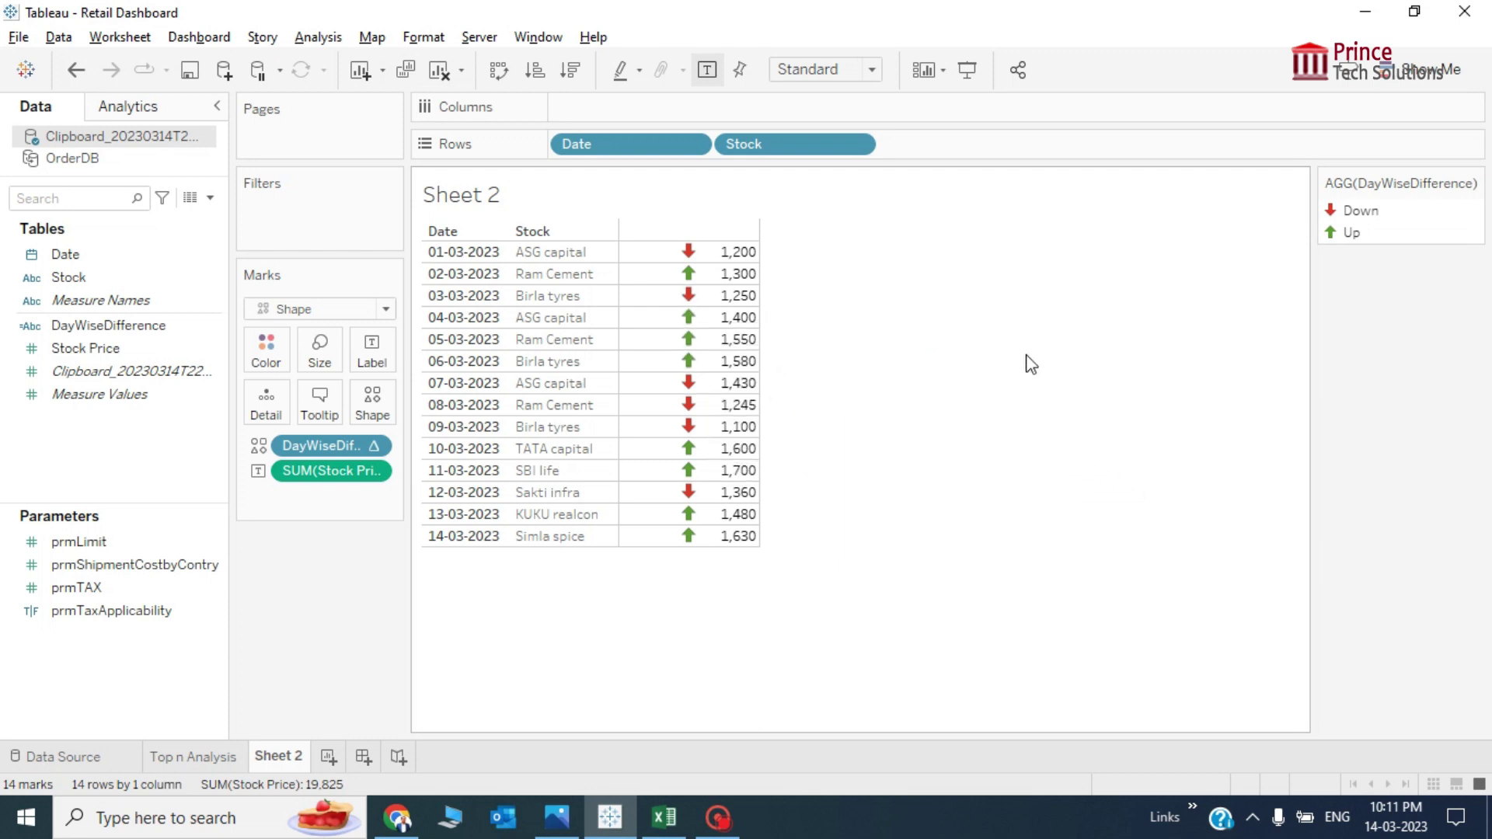
mouse_move(754, 390)
Reopen the DayWiseDifference calculation and review the LOOKUP subtraction in its IF condition
right_click(132, 337)
click(192, 435)
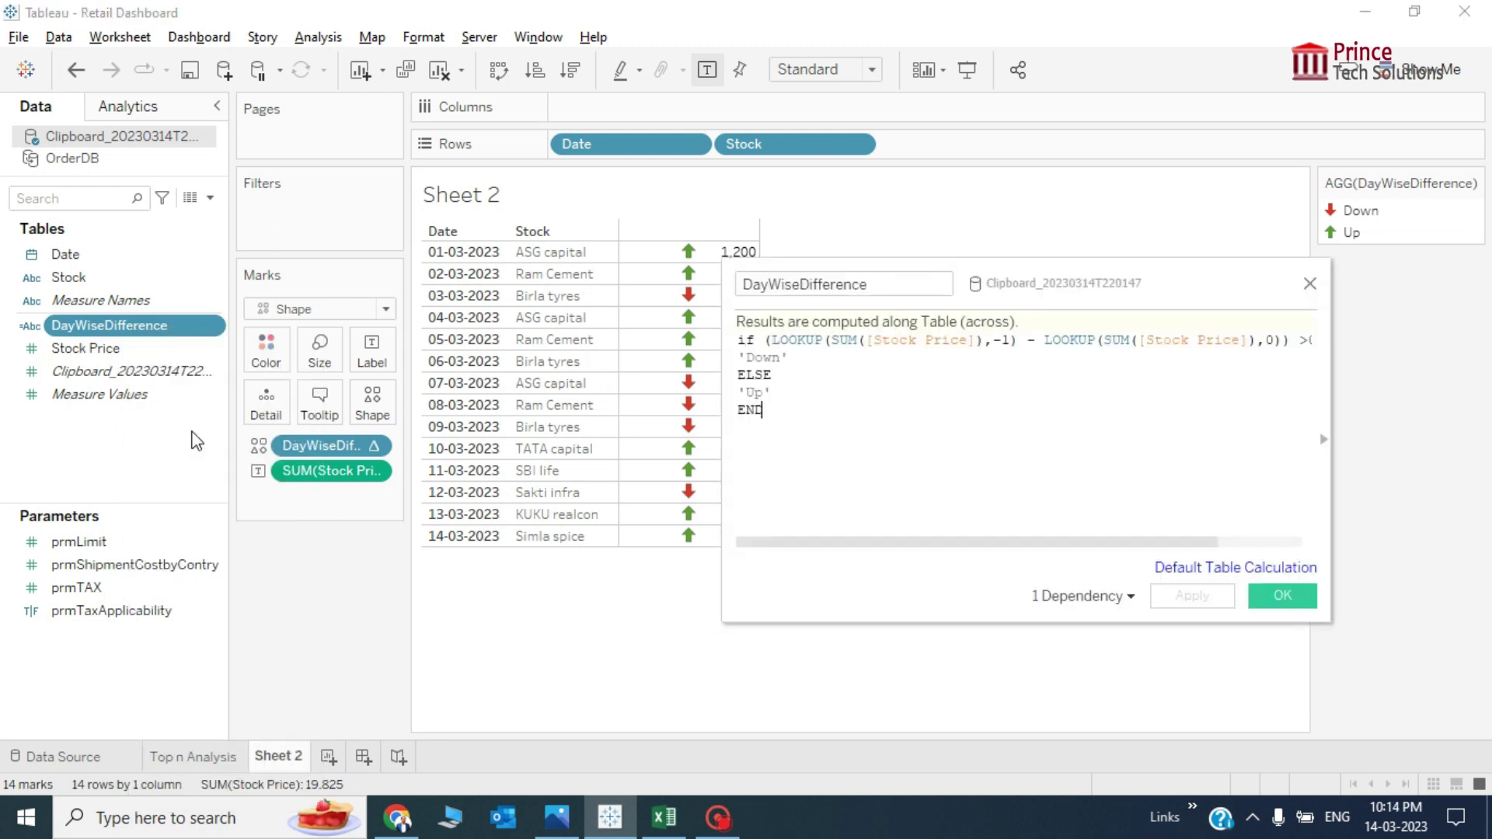
drag(764, 339, 1294, 339)
click(1058, 387)
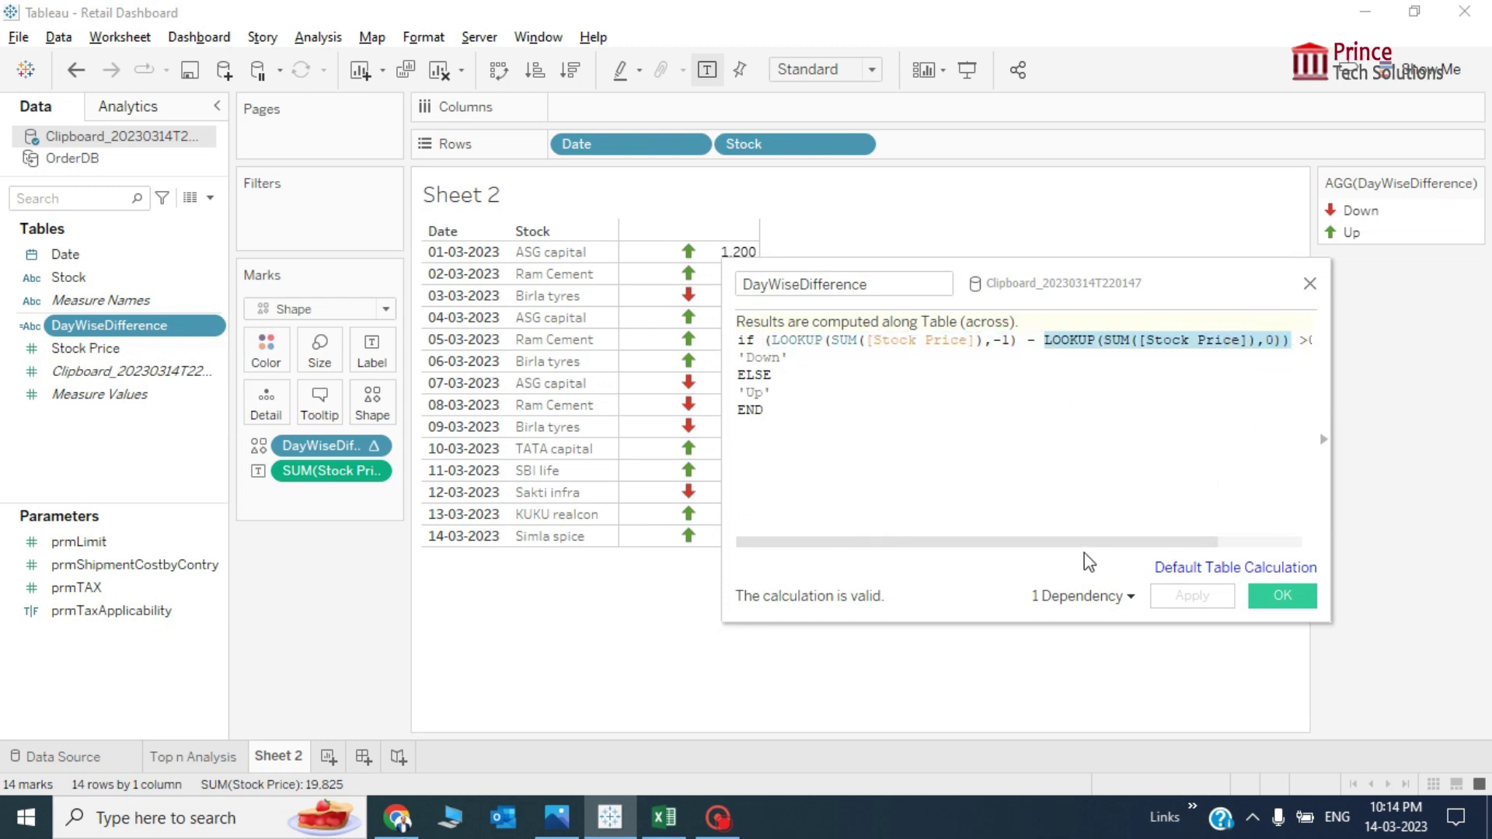
Examine the two LOOKUP terms in the IF condition, with offsets -1 and 0, and the >0 comparison
drag(1080, 544, 1109, 542)
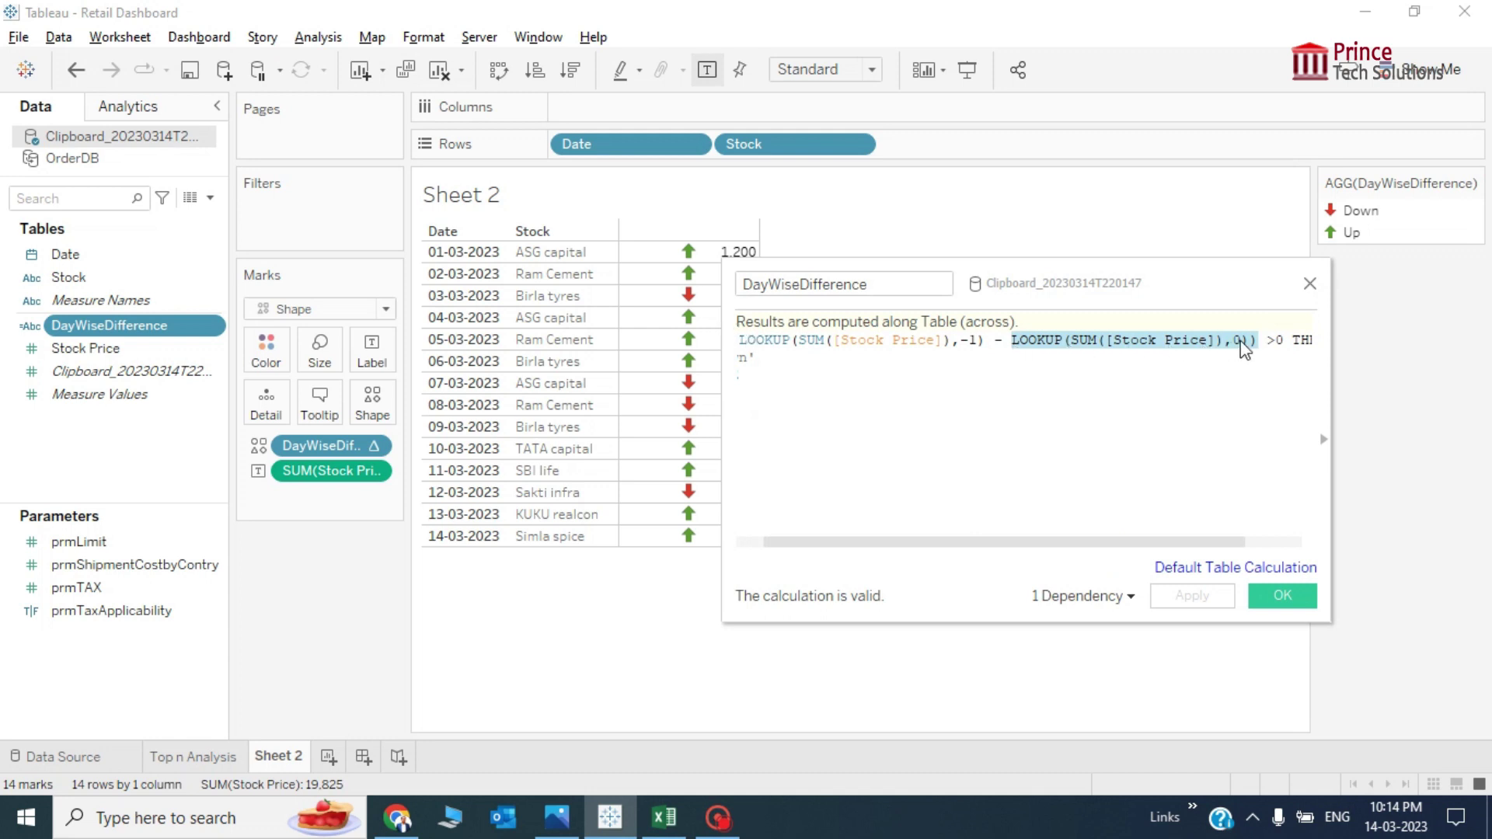
drag(973, 544, 1039, 543)
click(1207, 341)
drag(1201, 341, 1223, 347)
click(1260, 341)
drag(995, 543, 894, 536)
click(966, 340)
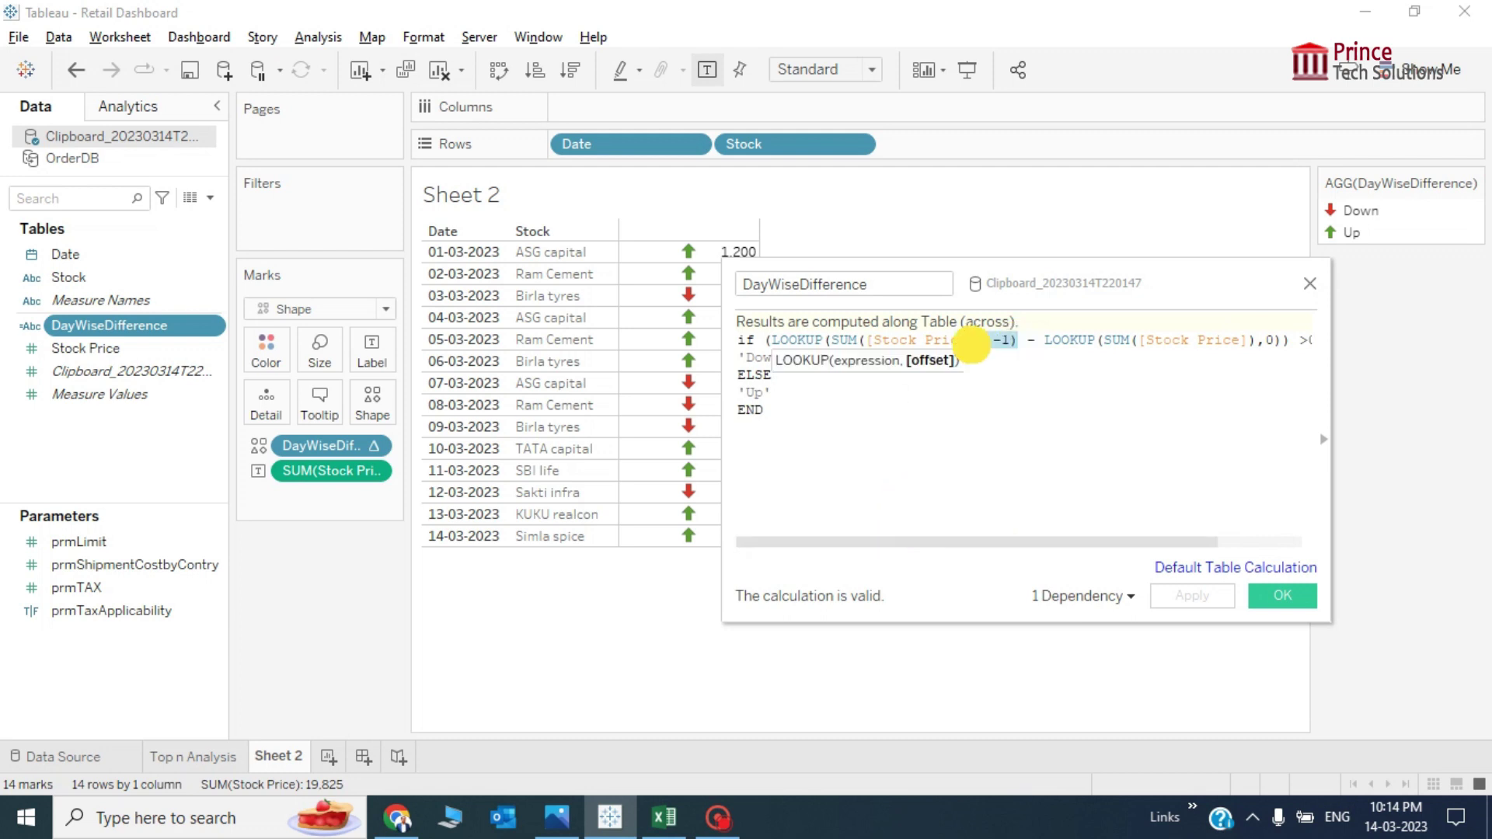
click(1057, 341)
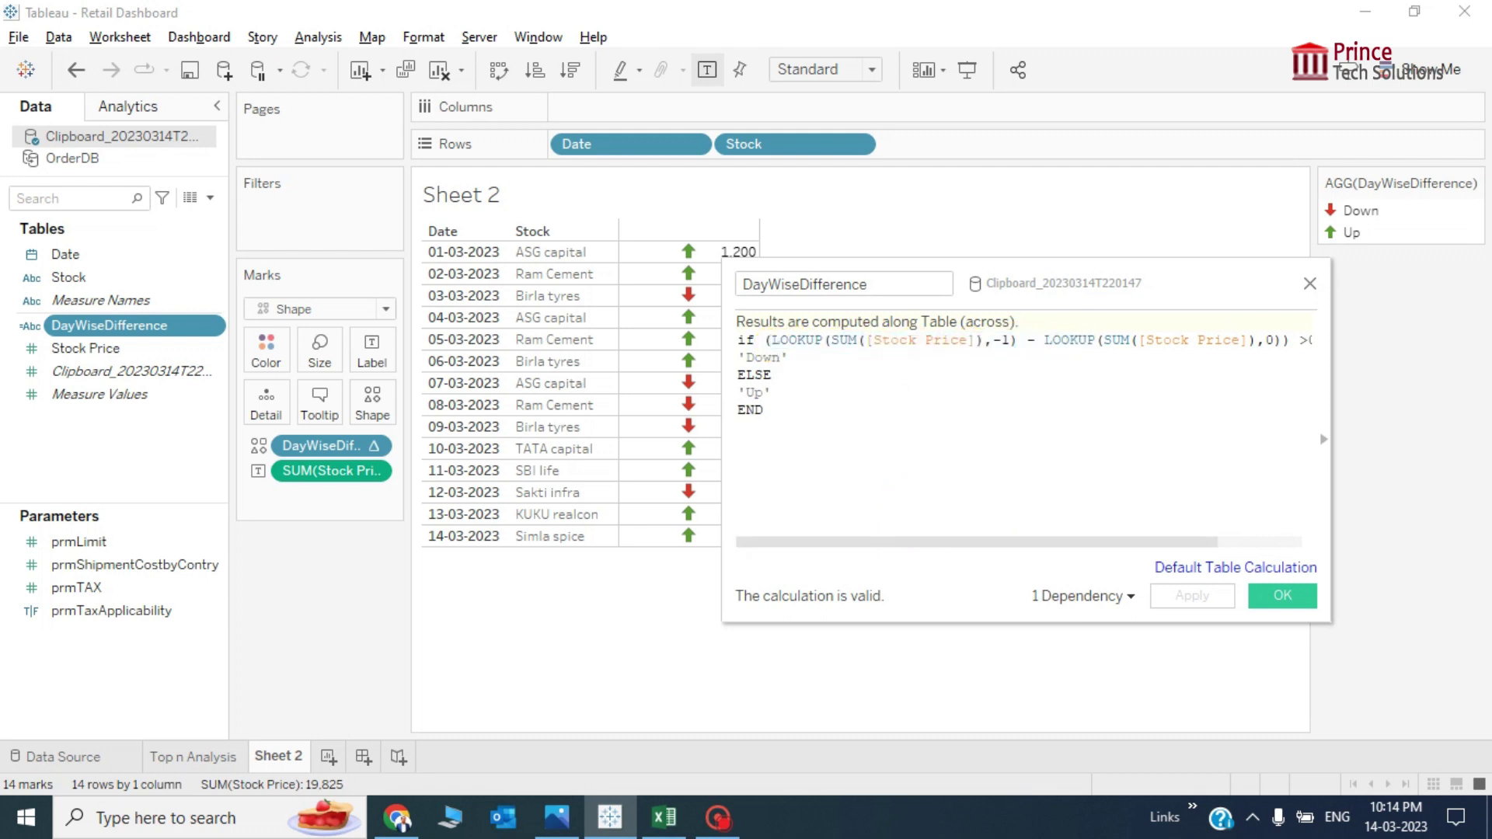
drag(1046, 341, 1290, 342)
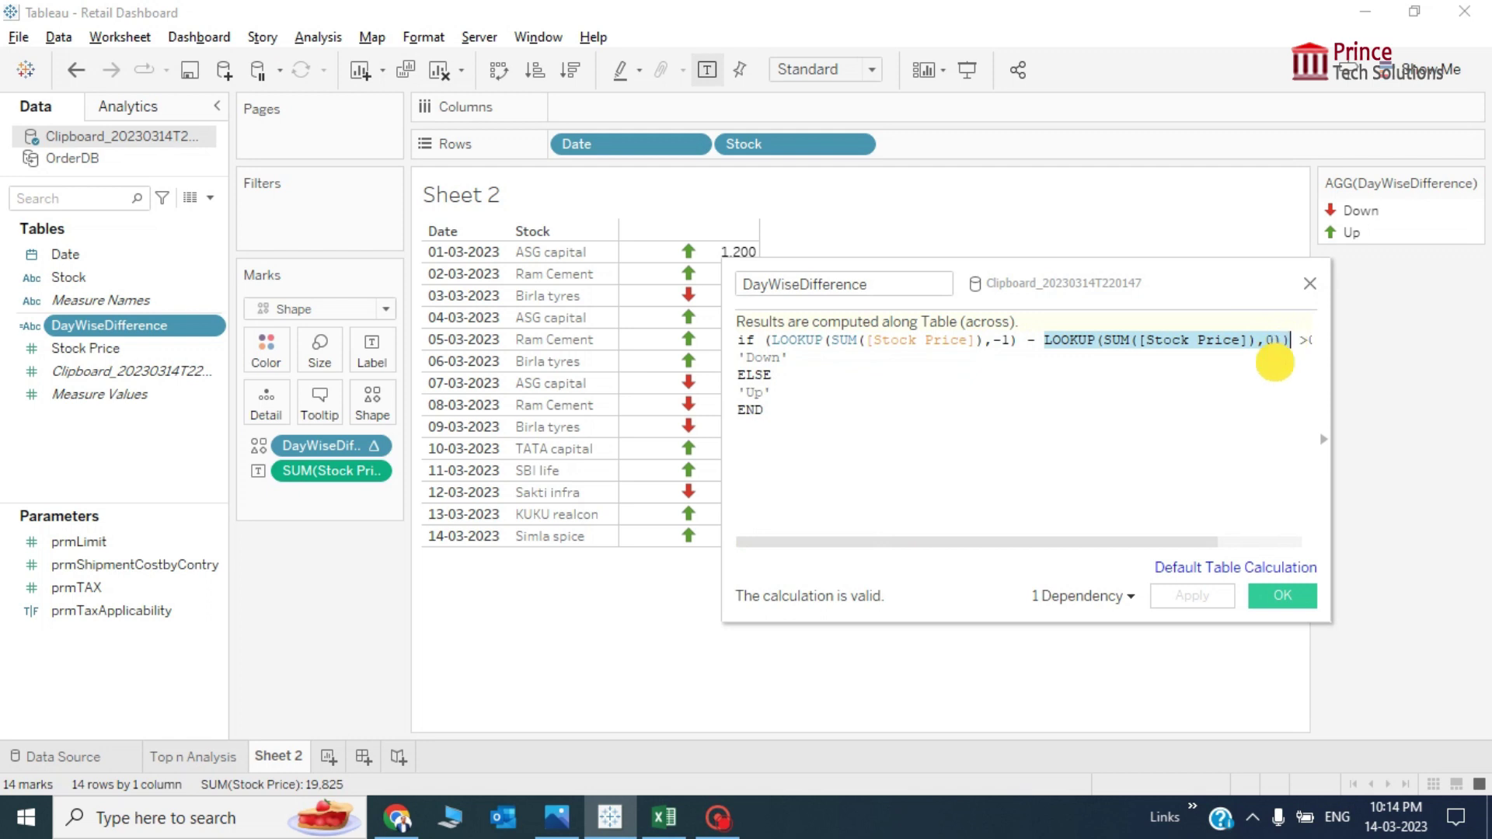
click(1275, 359)
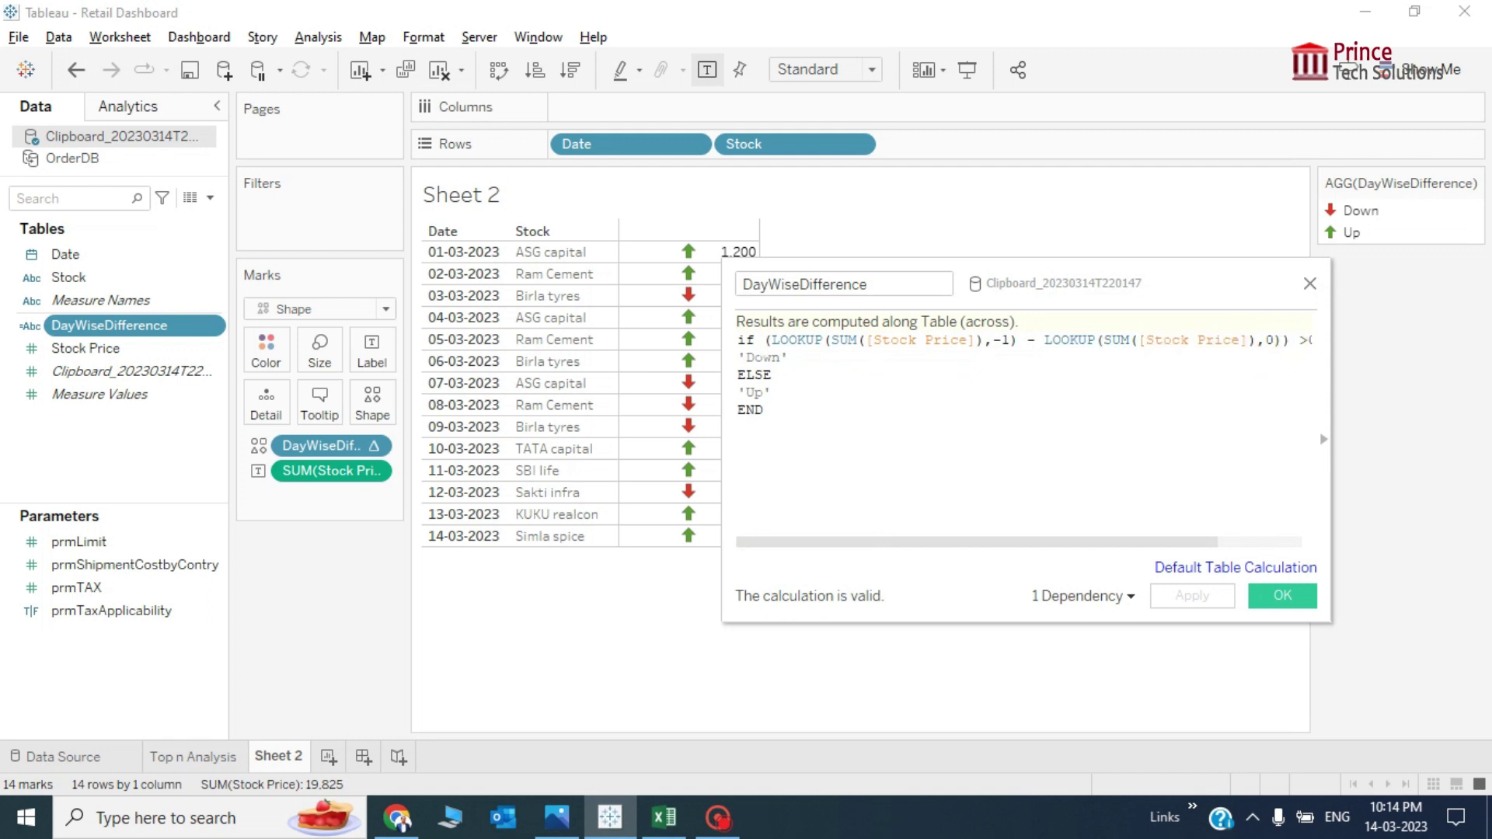
Review the 'Down' and 'Up' results against the IF condition, and accept the DayWiseDifference formula to close its editor
double_click(779, 357)
click(790, 357)
click(1294, 338)
click(822, 364)
click(781, 397)
click(1002, 354)
drag(1044, 339, 1294, 343)
click(1272, 380)
click(771, 392)
click(739, 392)
click(863, 415)
click(857, 400)
click(754, 384)
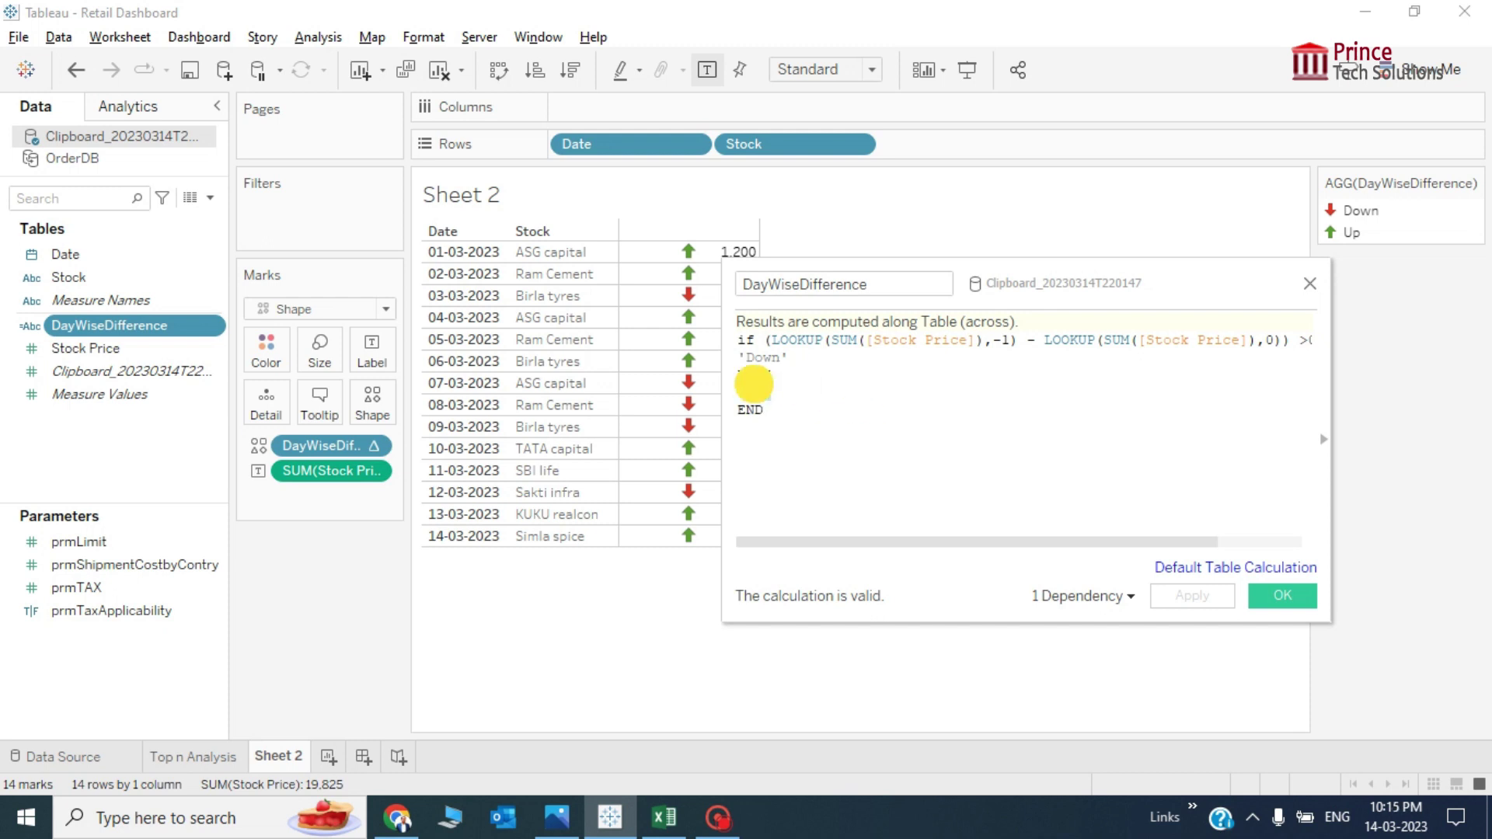
click(865, 406)
click(975, 405)
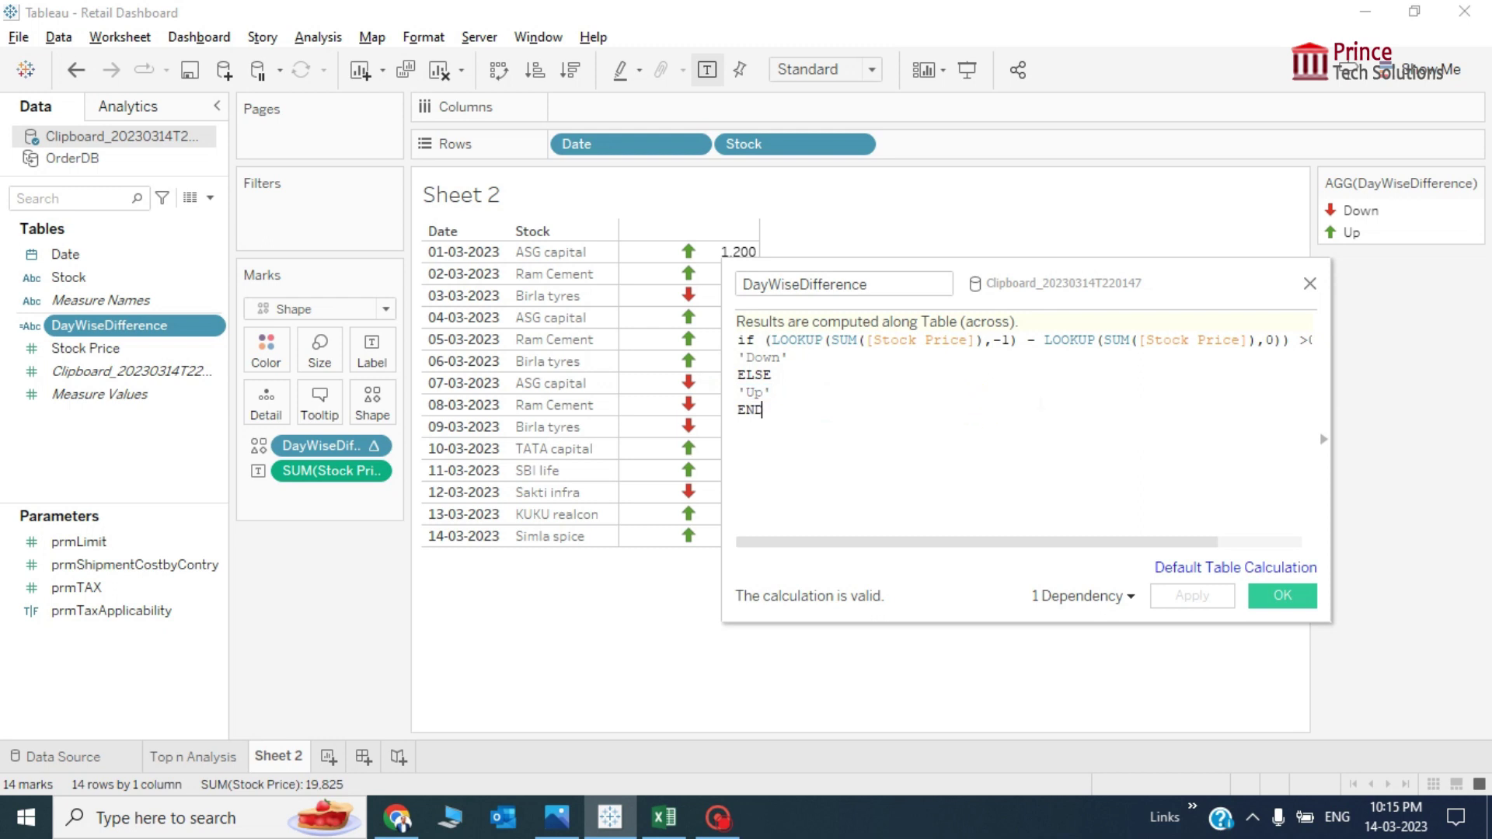
click(833, 385)
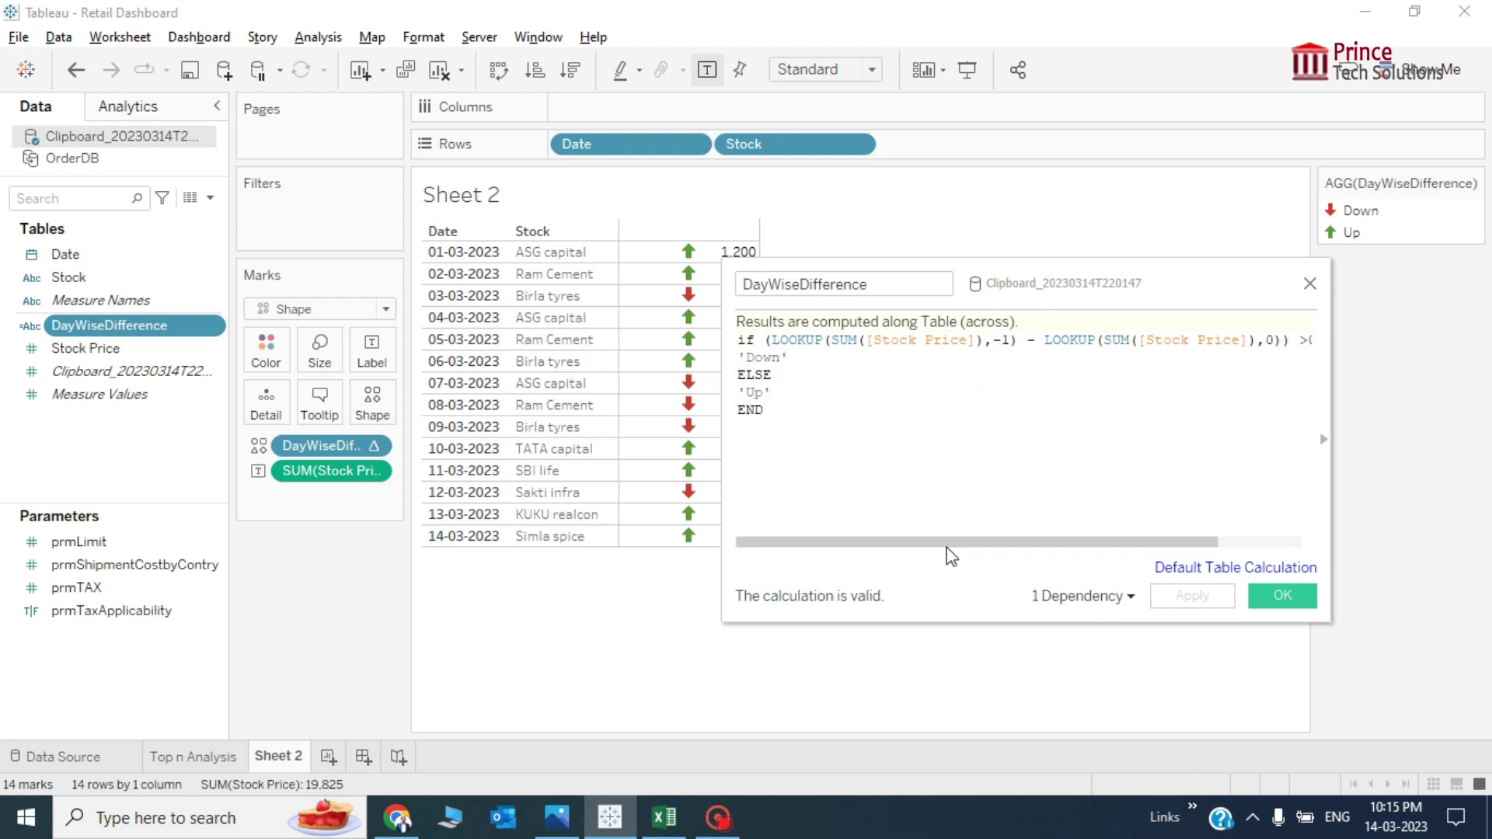
click(1284, 600)
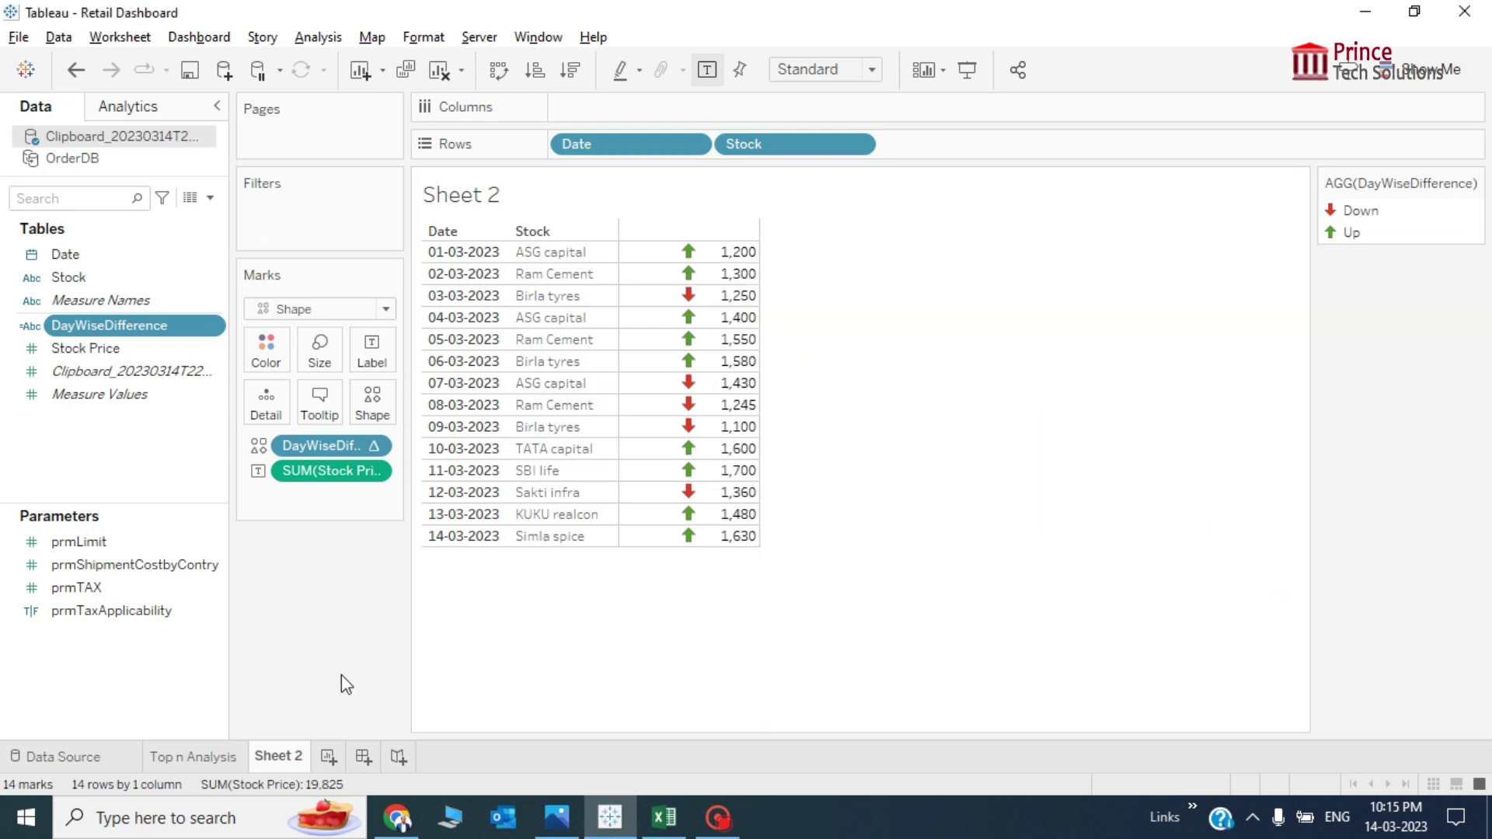